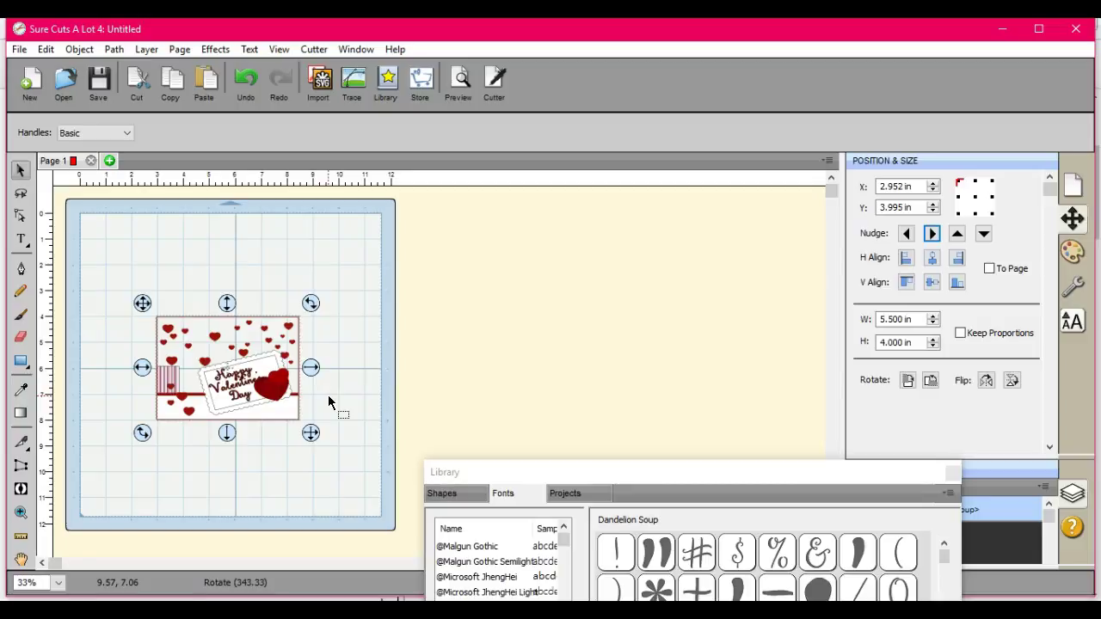
# - Add a horizontal rectangle from the Basic Shapes library and size it to 5.5 by 4 in over the valentine card
pyautogui.click(275, 395)
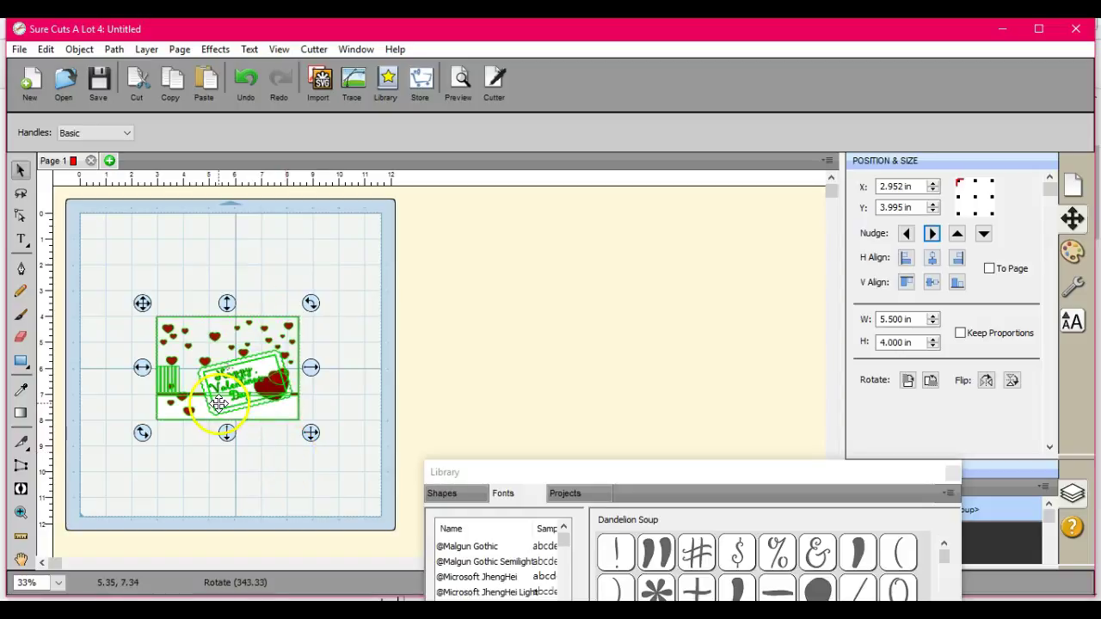
pyautogui.moveTo(220, 405); pyautogui.dragTo(269, 377)
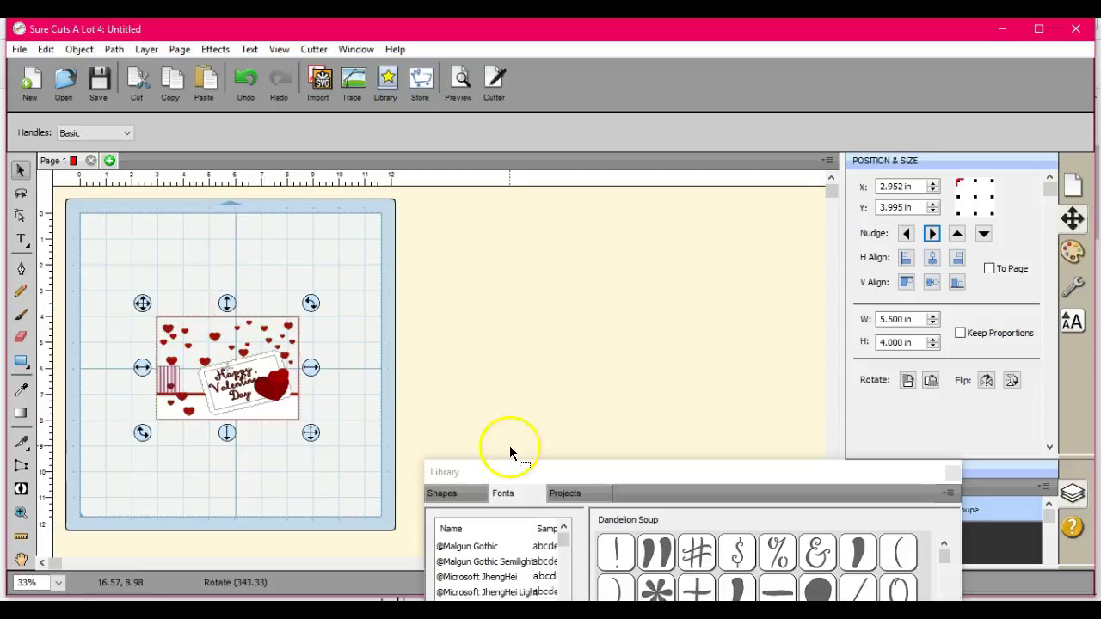
pyautogui.moveTo(587, 478); pyautogui.dragTo(595, 243)
pyautogui.click(462, 263)
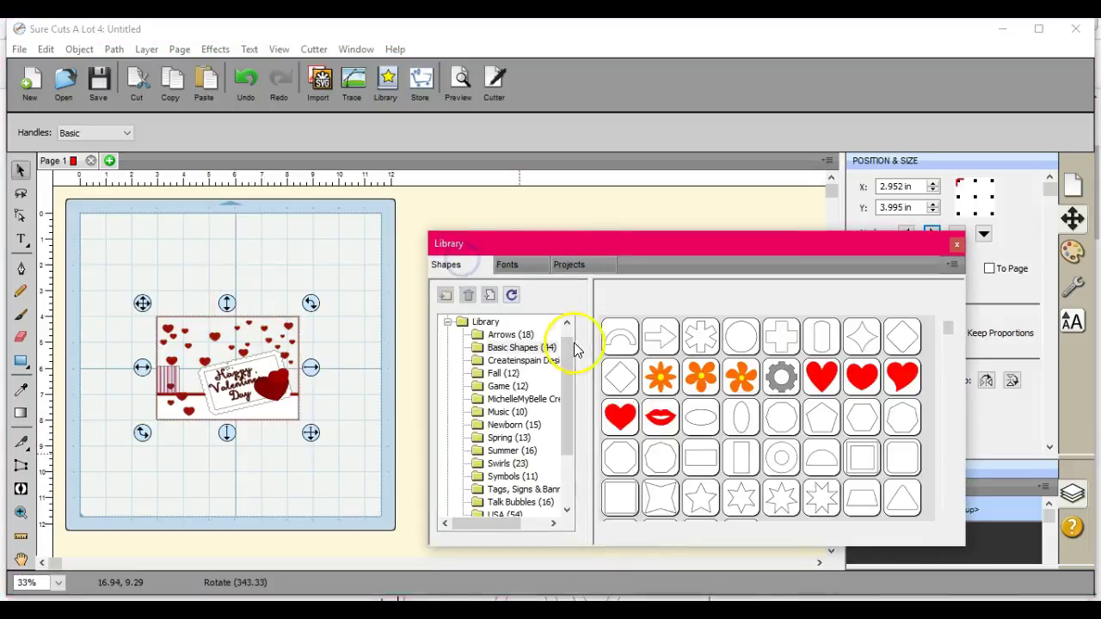
pyautogui.doubleClick(704, 454)
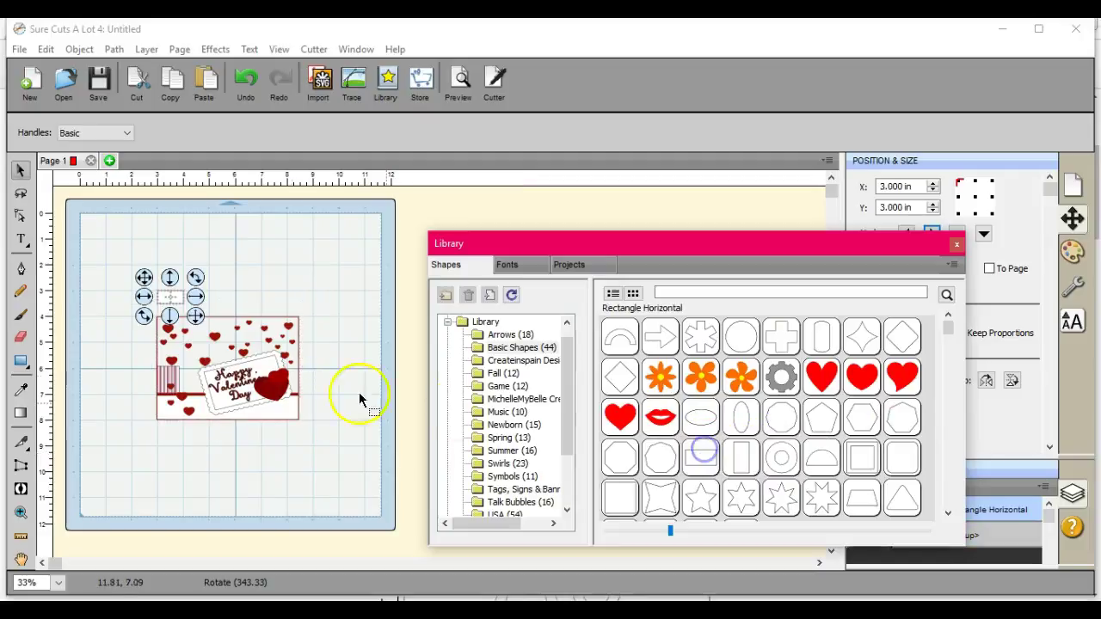
pyautogui.moveTo(142, 279); pyautogui.dragTo(141, 308)
pyautogui.moveTo(192, 343); pyautogui.dragTo(299, 420)
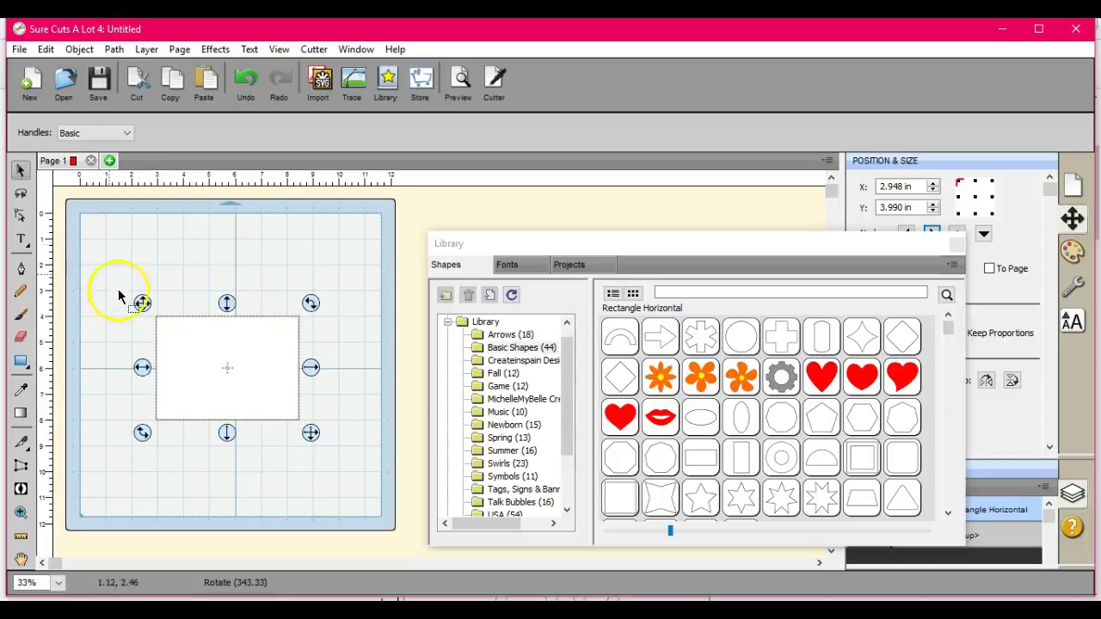
# - Delete the valentine card from beneath the rectangle and place the rectangle at about X 2.98, Y 2.78 in on the mat
pyautogui.moveTo(142, 303); pyautogui.dragTo(154, 382)
pyautogui.click(230, 343)
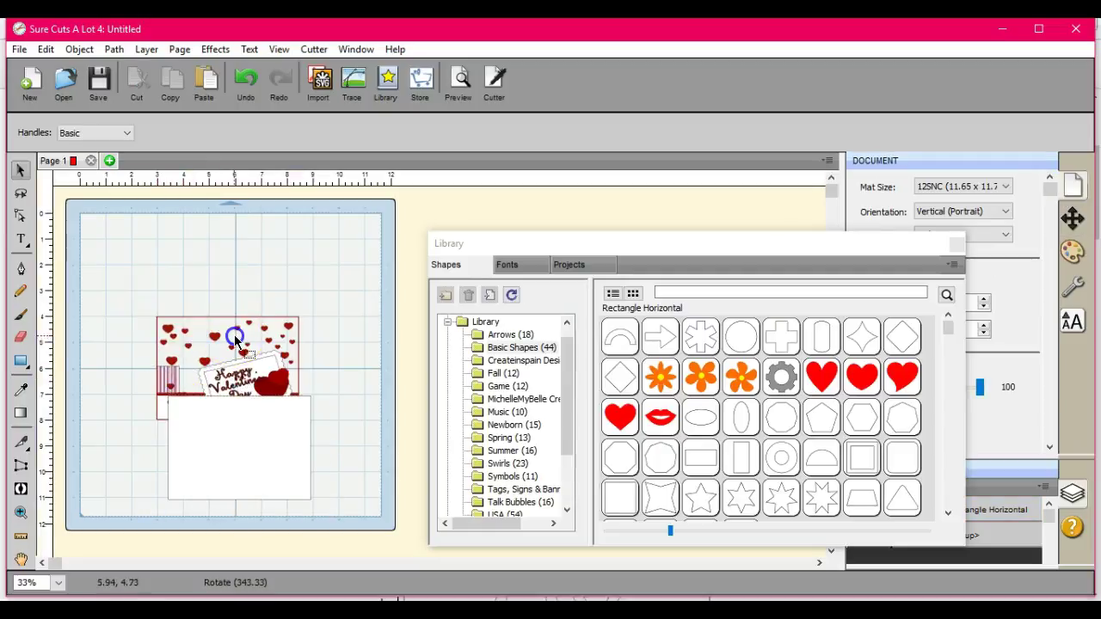
pyautogui.rightClick(248, 376)
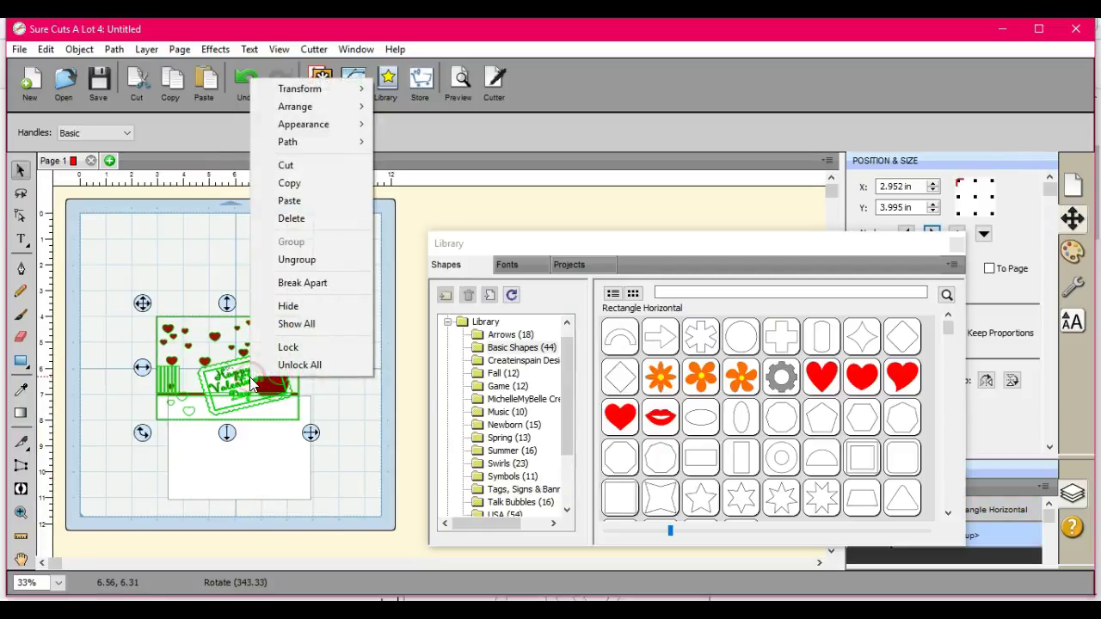
pyautogui.click(291, 218)
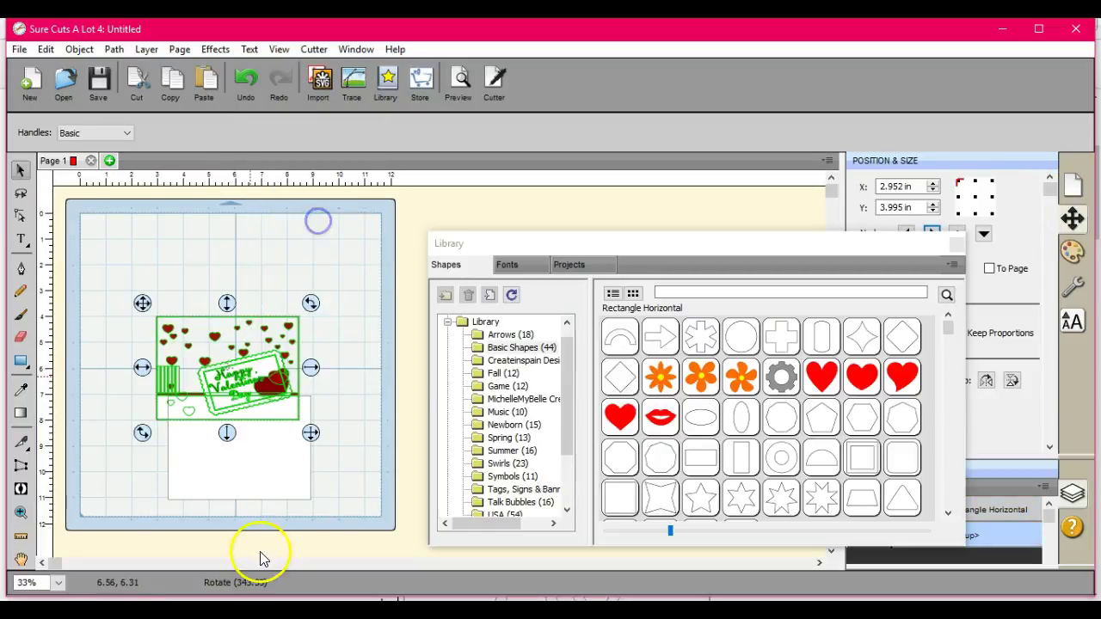
pyautogui.moveTo(258, 454); pyautogui.dragTo(253, 365)
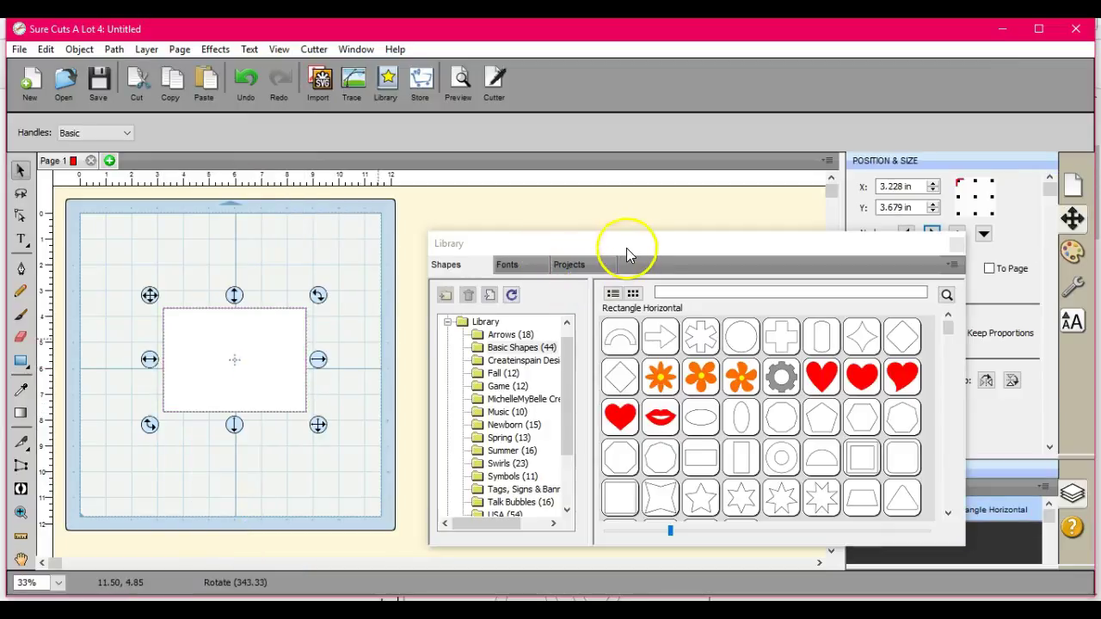
pyautogui.moveTo(626, 247); pyautogui.dragTo(677, 480)
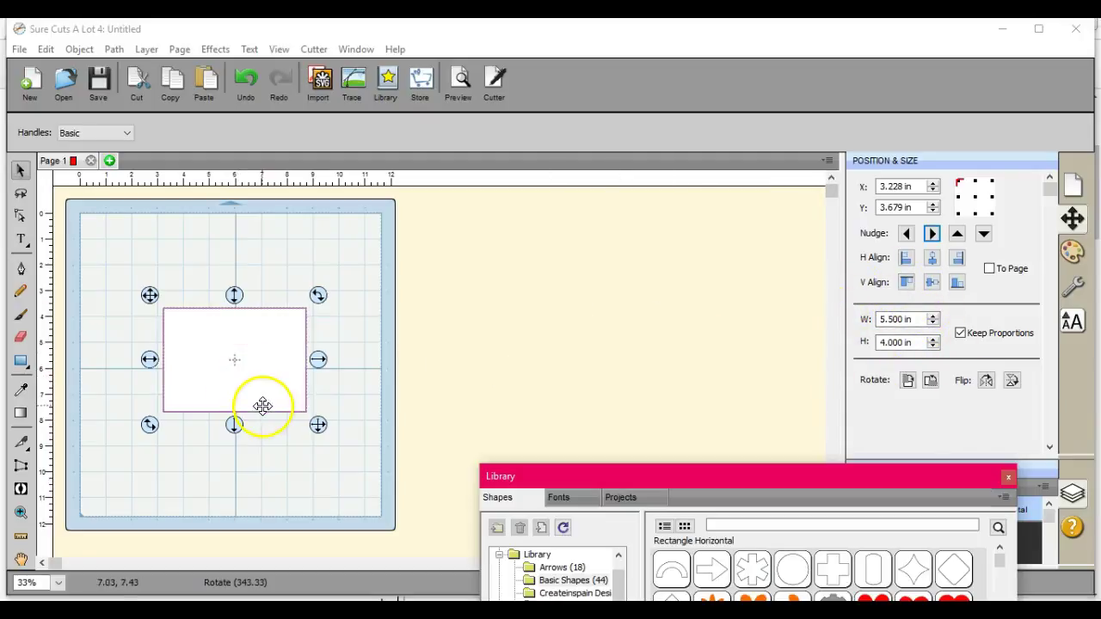
pyautogui.moveTo(197, 364); pyautogui.dragTo(194, 344)
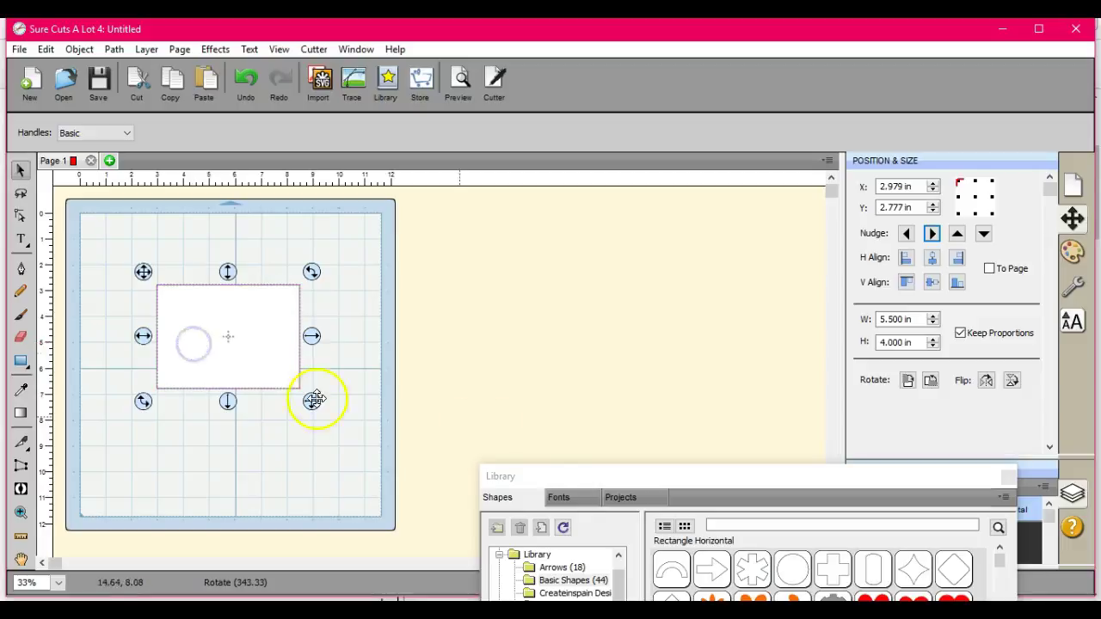
# - Fill the 5.5 by 4 in rectangle with near-black, RGB 8, 8, 8
pyautogui.click(1073, 251)
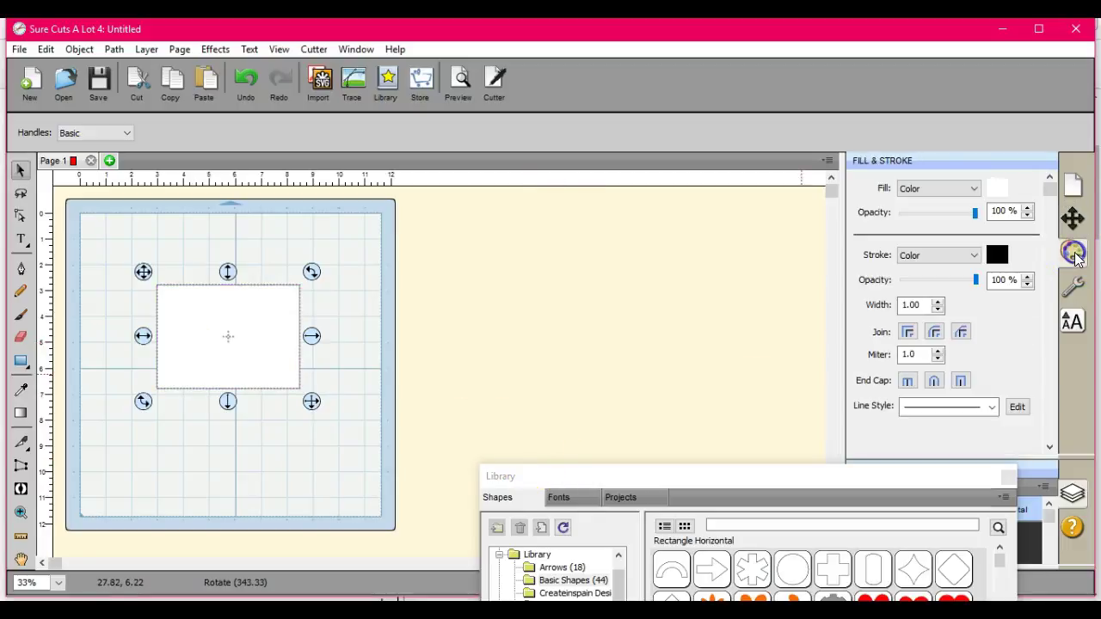
pyautogui.click(998, 188)
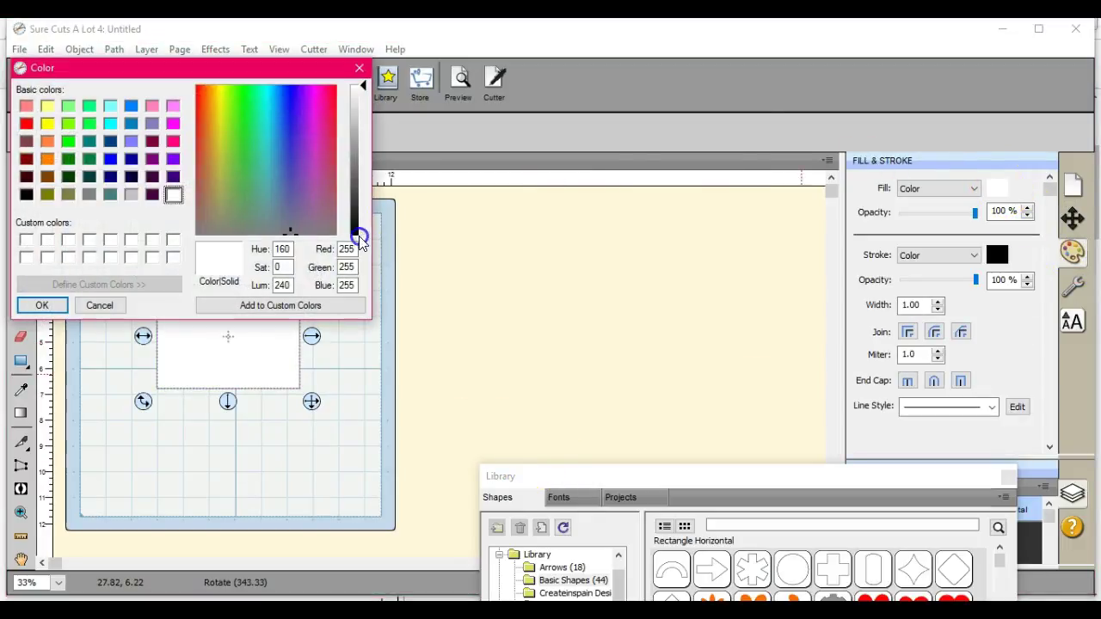
pyautogui.click(355, 232)
pyautogui.click(47, 305)
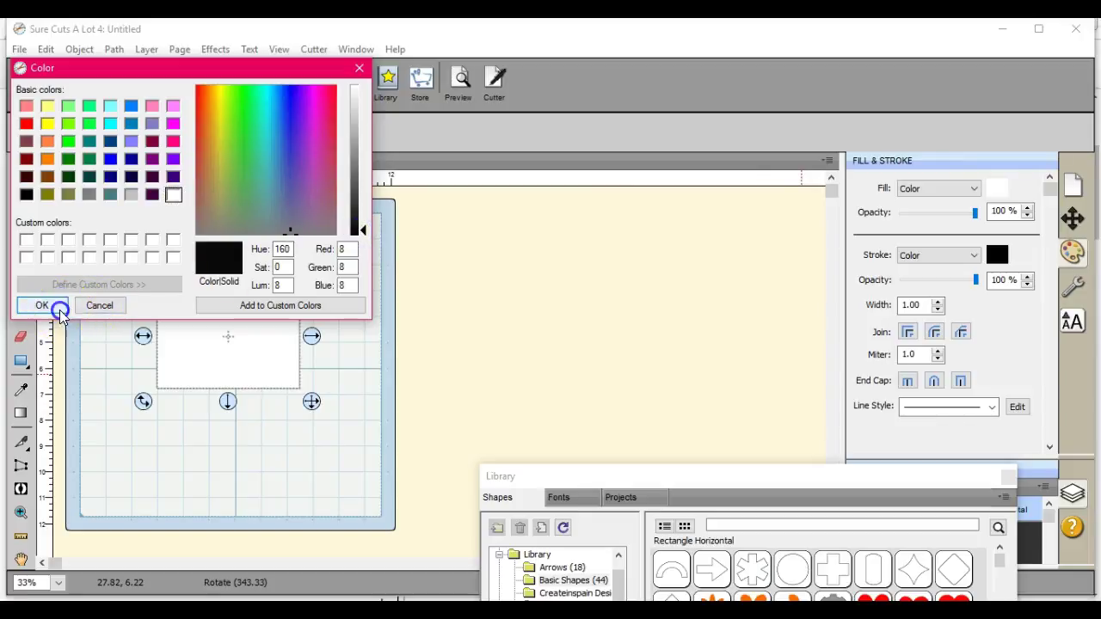
# - Add a second horizontal rectangle from the library, with its upper-left corner just outside that of the black rectangle
pyautogui.moveTo(705, 478); pyautogui.dragTo(710, 342)
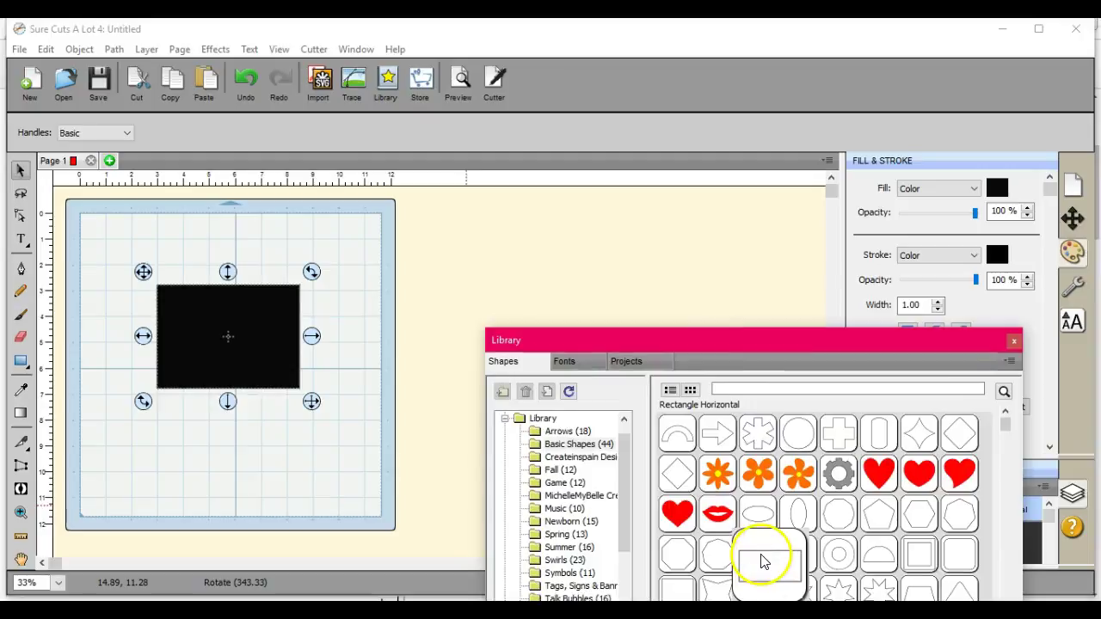
pyautogui.click(763, 561)
pyautogui.moveTo(143, 276); pyautogui.dragTo(139, 265)
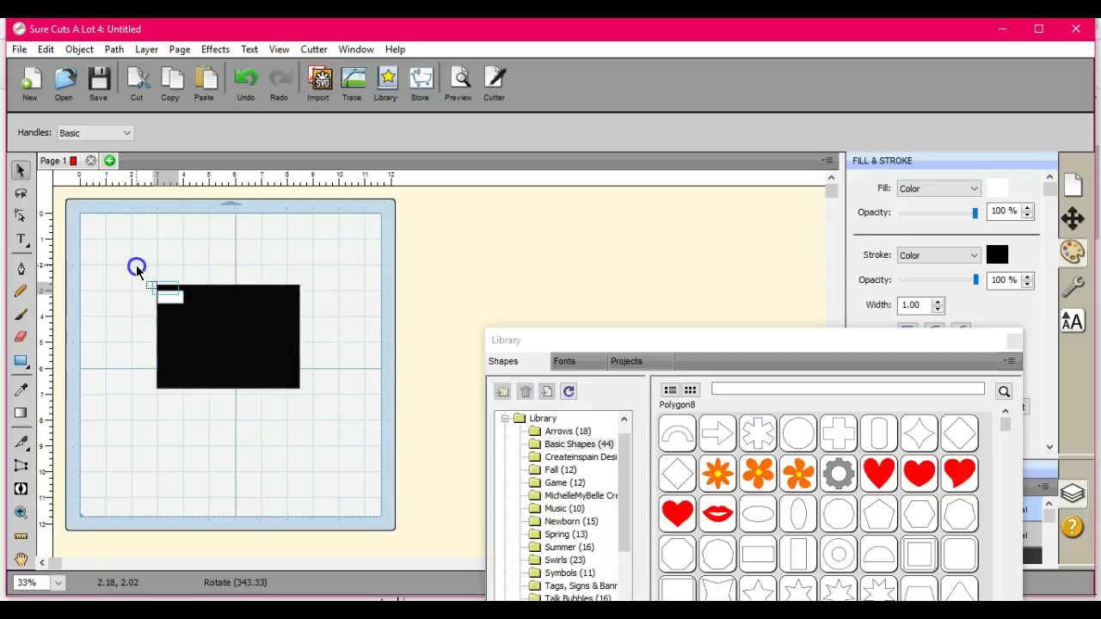
pyautogui.moveTo(137, 267); pyautogui.dragTo(138, 267)
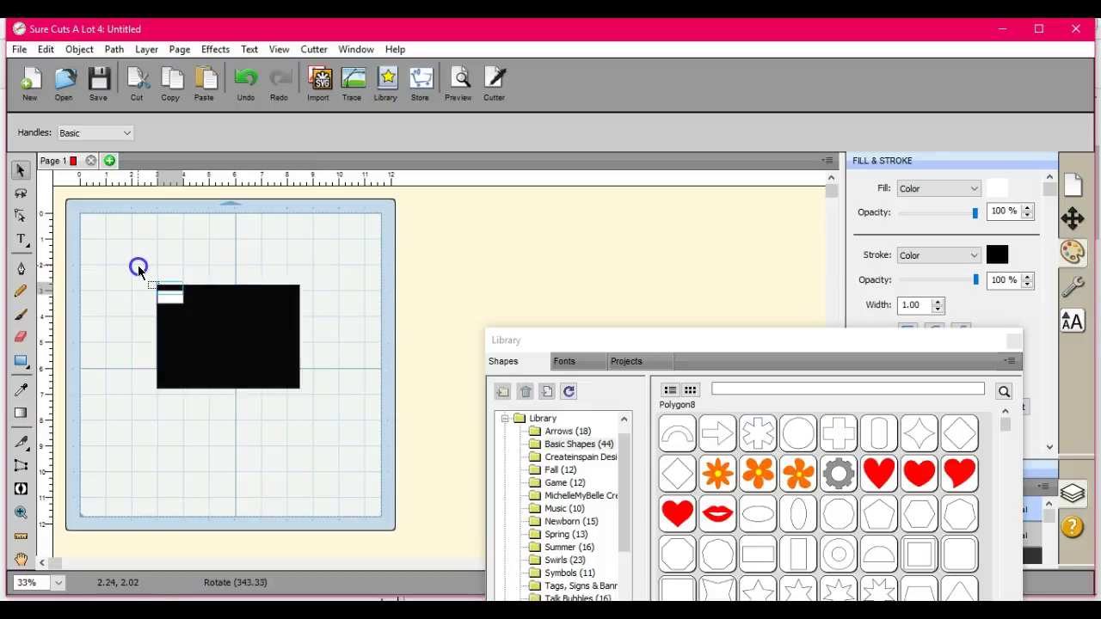
pyautogui.click(137, 269)
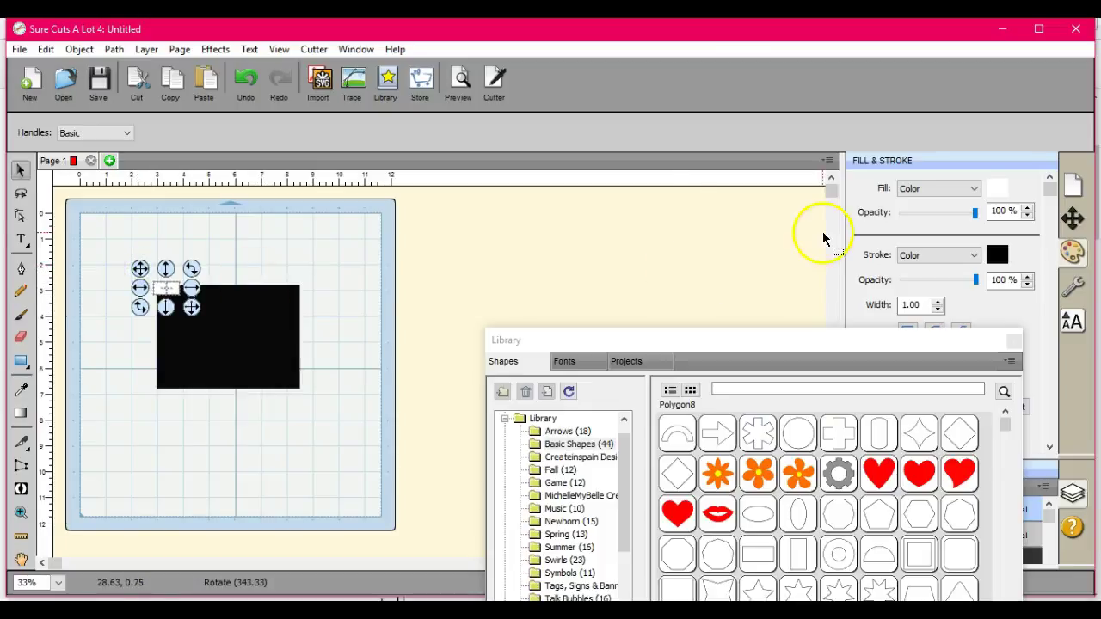
# - Send the white rectangle to the back and enlarge it to about 5.63 in wide, slightly beyond the black rectangle's edges
pyautogui.click(85, 53)
pyautogui.moveTo(98, 86)
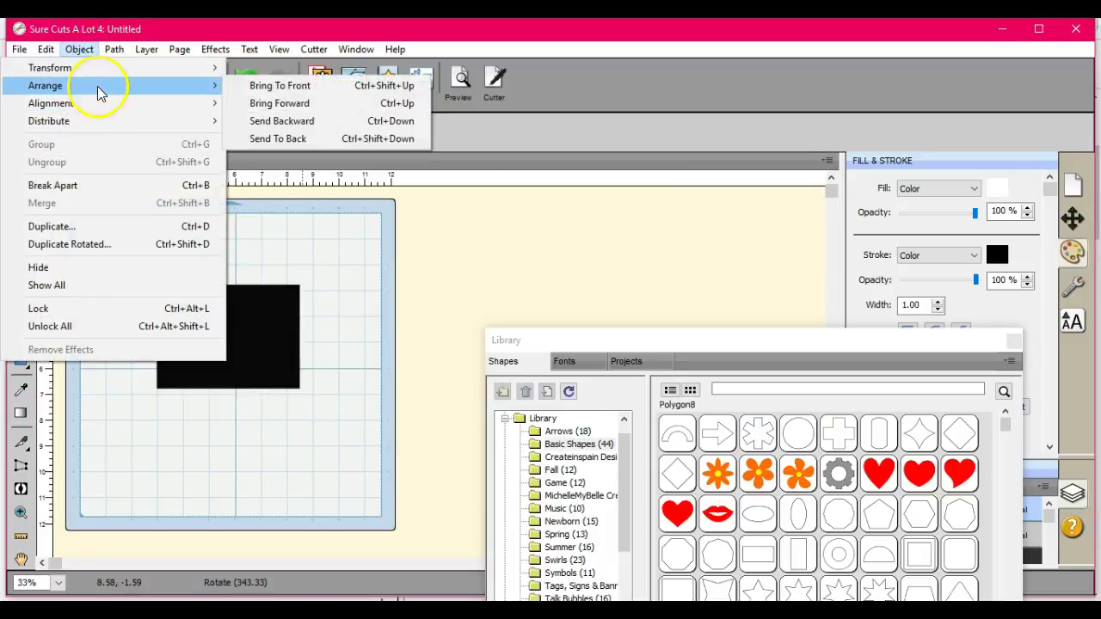
pyautogui.click(284, 138)
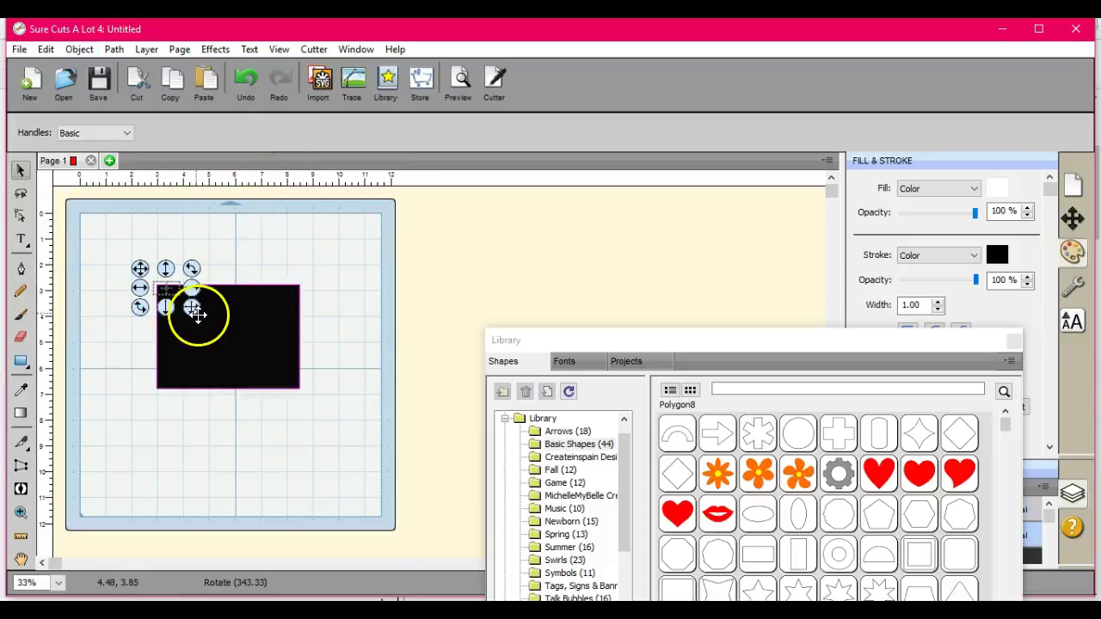
pyautogui.moveTo(190, 309); pyautogui.dragTo(314, 404)
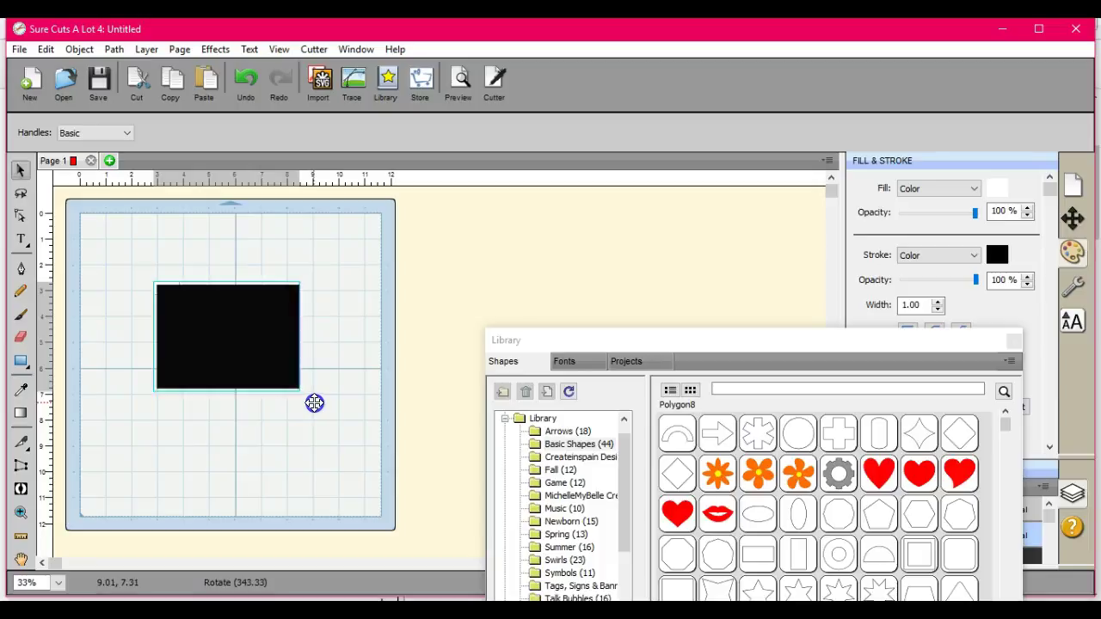
# - Center the black and white rectangles on each other horizontally and vertically
pyautogui.moveTo(93, 225); pyautogui.dragTo(437, 500)
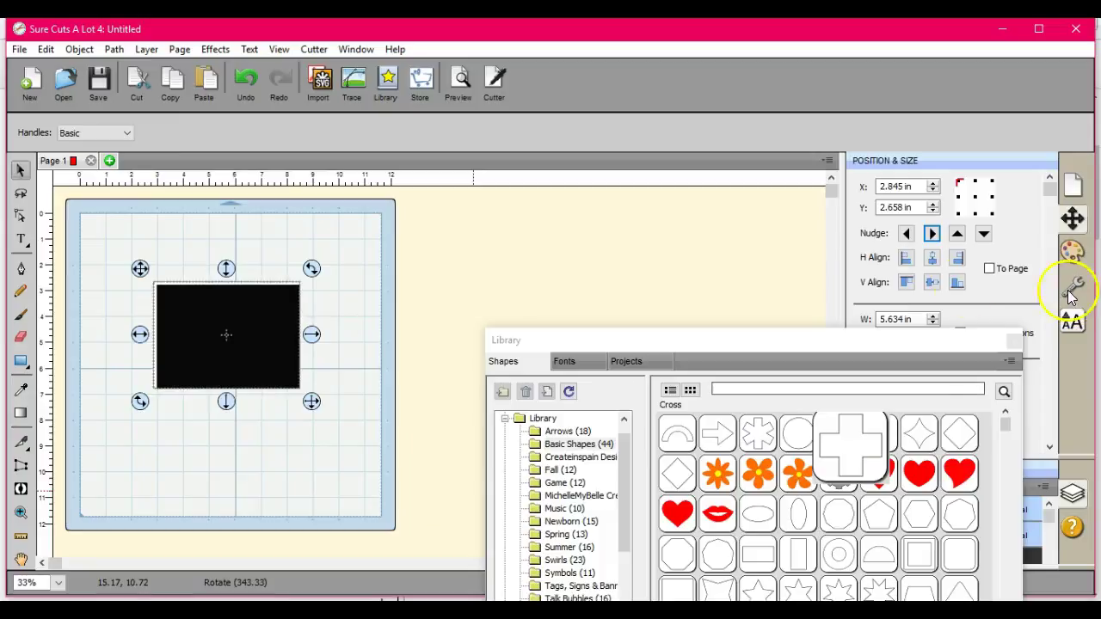
pyautogui.click(932, 257)
pyautogui.click(931, 282)
pyautogui.click(364, 400)
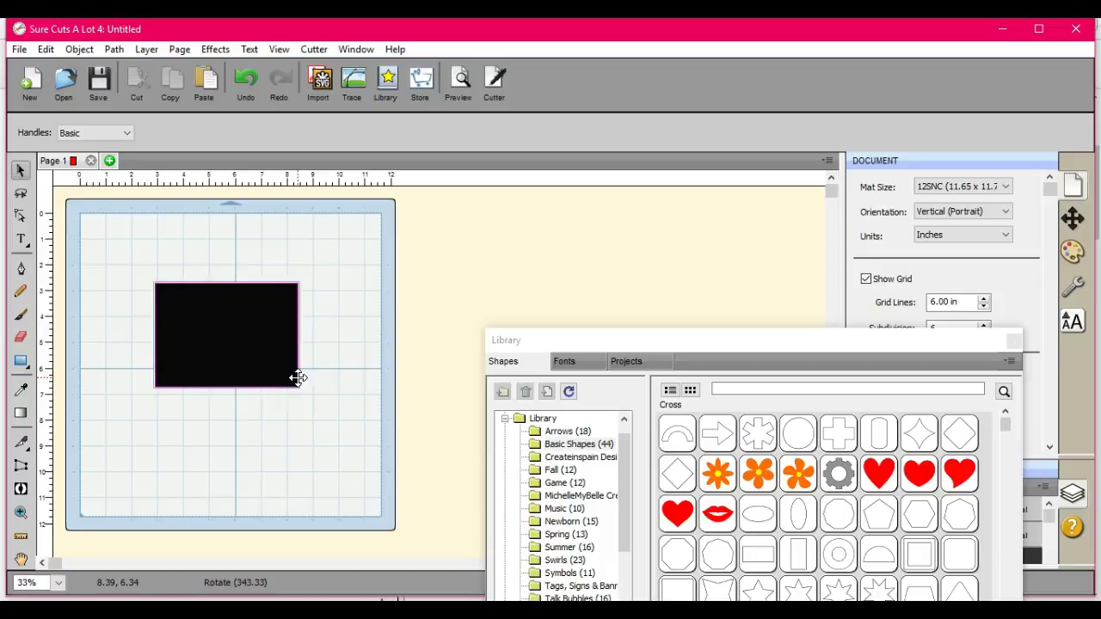
# - Increase the back rectangle's width to 5.870 in with proportions kept, and recenter both rectangles on each other
pyautogui.click(298, 379)
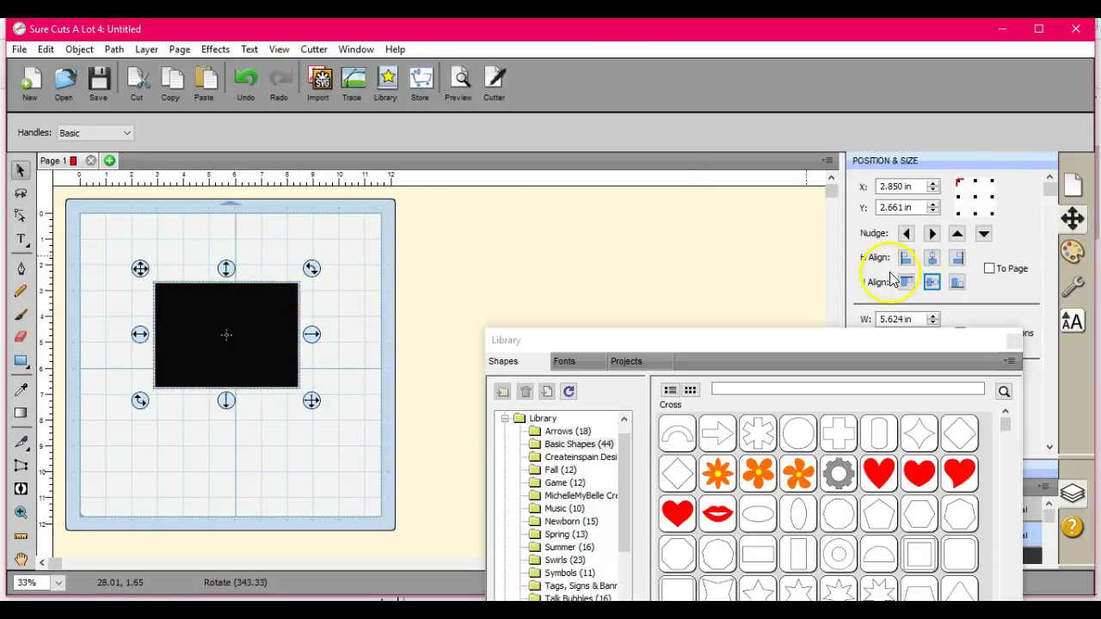
pyautogui.click(933, 315)
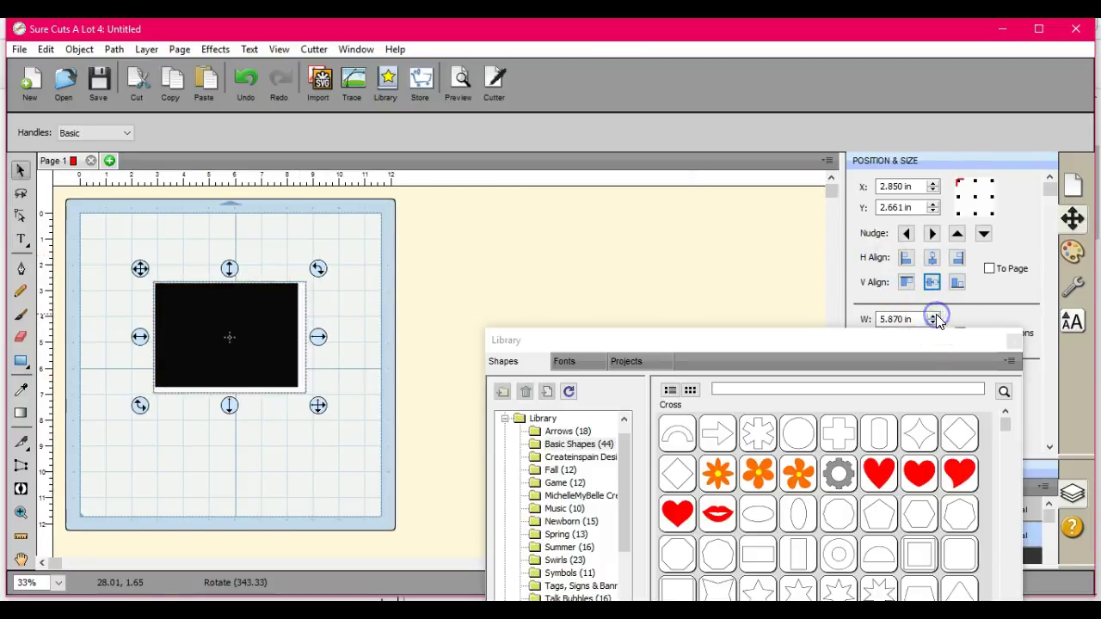
pyautogui.click(432, 395)
pyautogui.moveTo(122, 248); pyautogui.dragTo(437, 462)
pyautogui.click(932, 257)
pyautogui.click(932, 282)
pyautogui.click(311, 421)
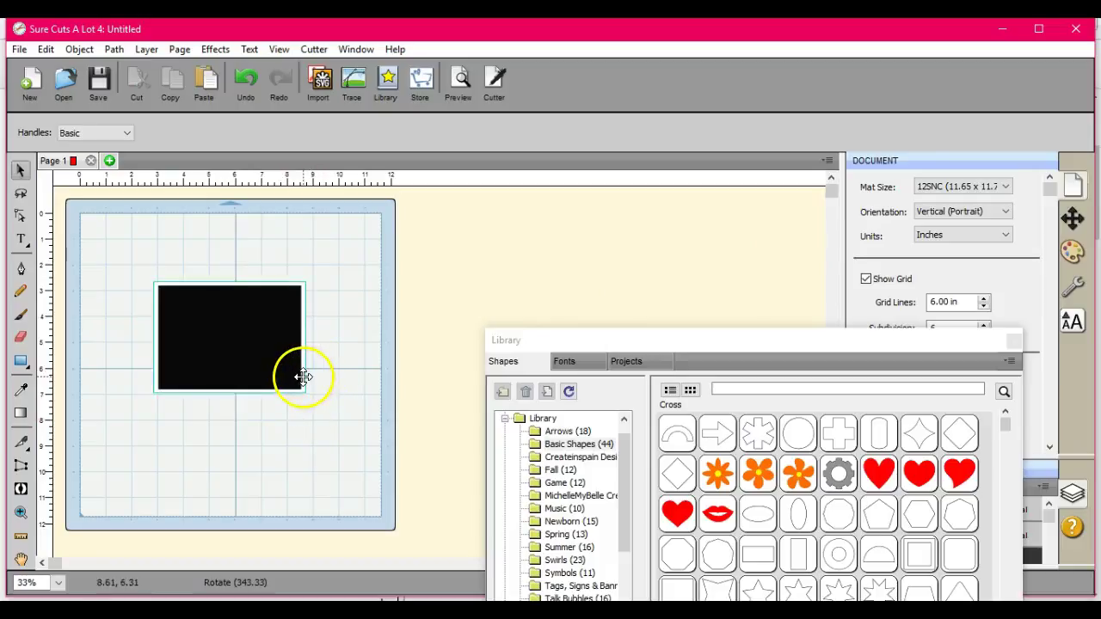
# - Add a rounded triangle from the Basic Shapes library for the envelope's flap
pyautogui.click(306, 378)
pyautogui.moveTo(644, 340); pyautogui.dragTo(629, 119)
pyautogui.moveTo(756, 337)
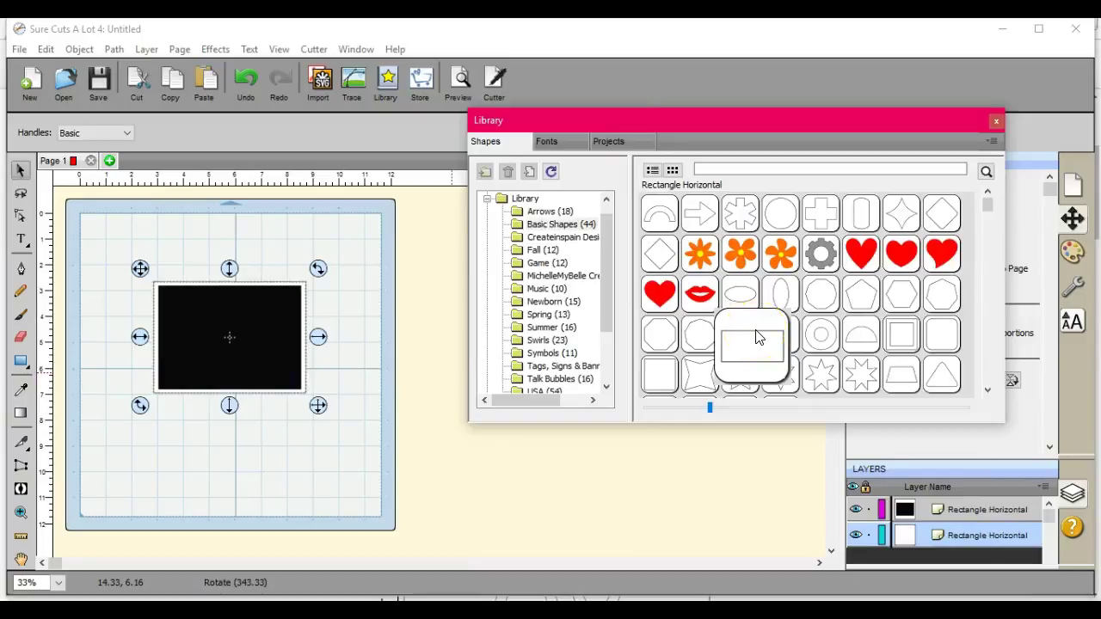
pyautogui.doubleClick(946, 377)
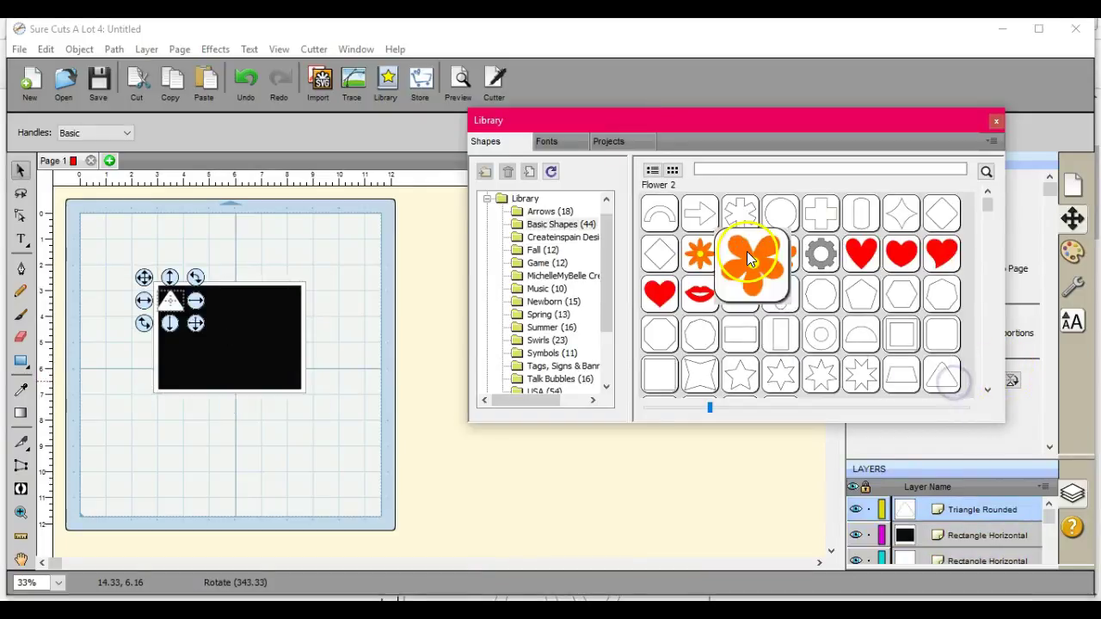
pyautogui.moveTo(721, 125); pyautogui.dragTo(727, 539)
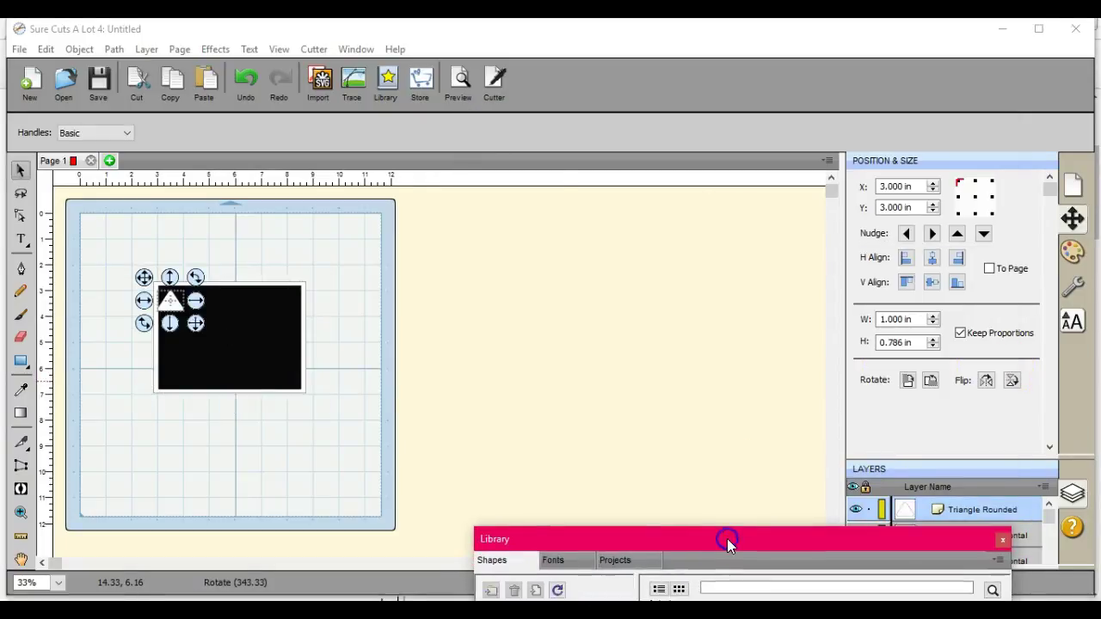
# - Enlarge the triangle proportionally to 3.250 in wide and rotate it 90° clockwise so that it points right
pyautogui.click(934, 317)
pyautogui.click(934, 316)
pyautogui.click(934, 316)
pyautogui.click(934, 317)
pyautogui.click(934, 317)
pyautogui.click(934, 316)
pyautogui.click(934, 316)
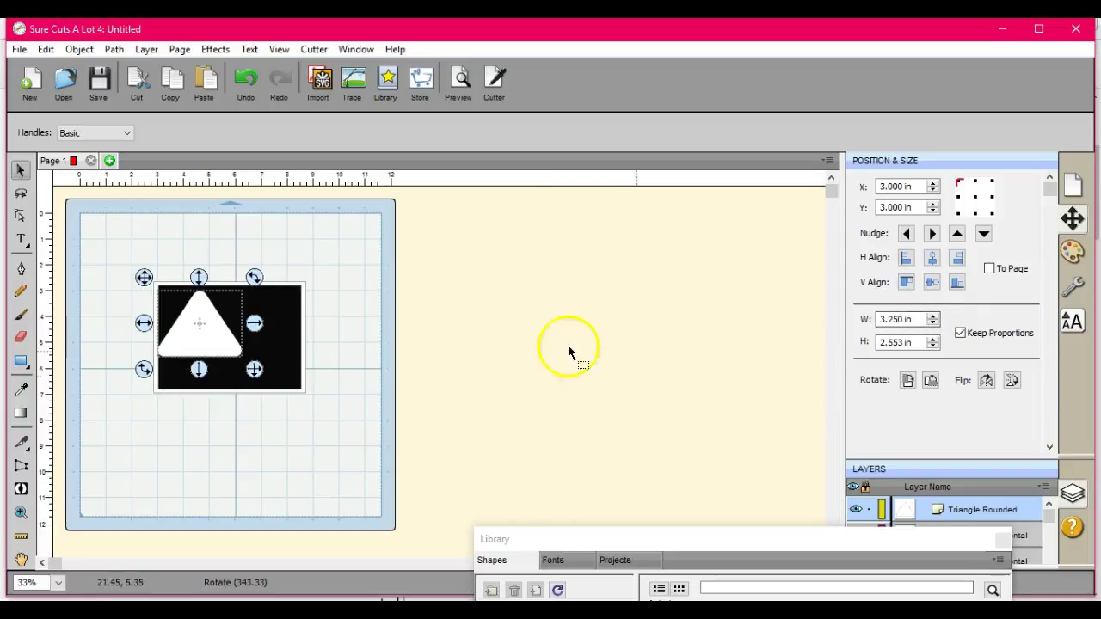
pyautogui.click(908, 381)
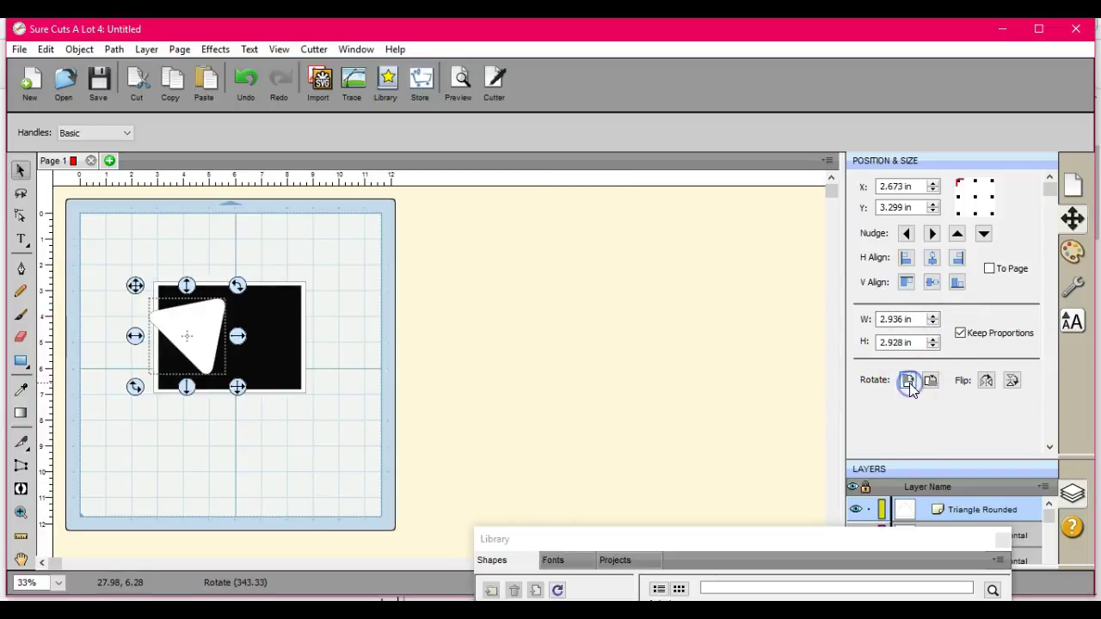
pyautogui.click(909, 381)
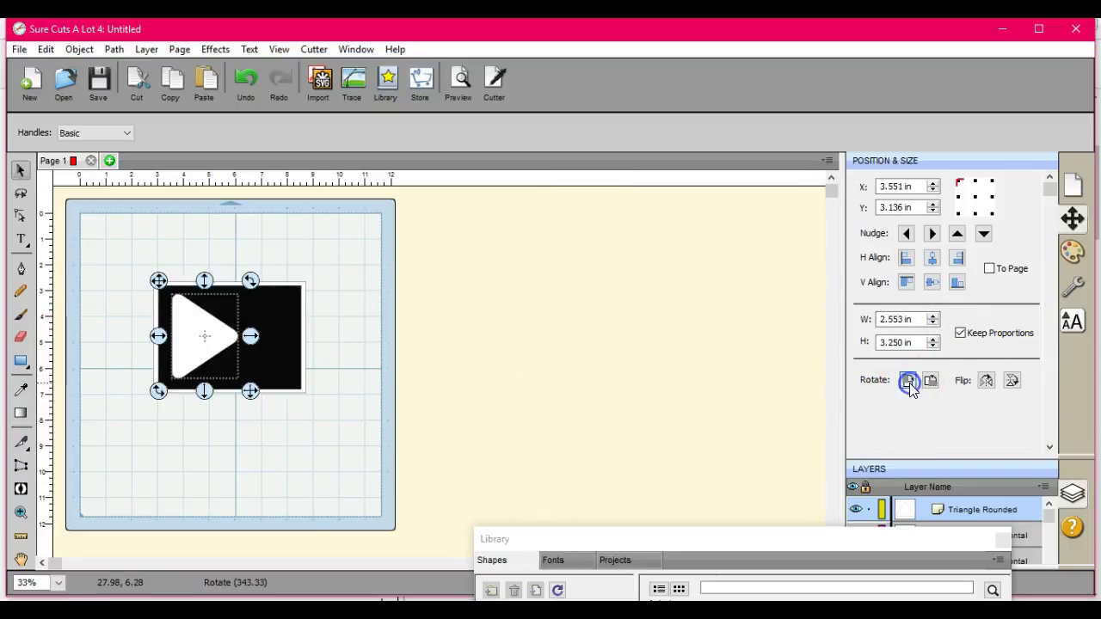
# - Place the triangle against the white rectangle's right end and stretch its height to about 4.29 in to match the rectangle
pyautogui.moveTo(159, 280); pyautogui.dragTo(285, 272)
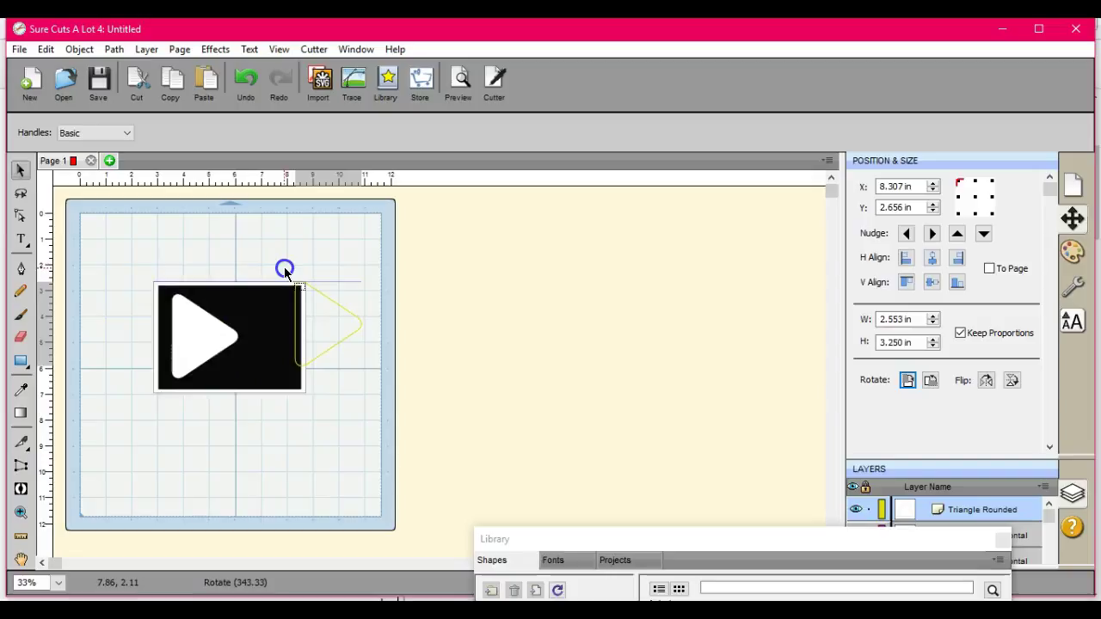
pyautogui.moveTo(283, 272); pyautogui.dragTo(284, 271)
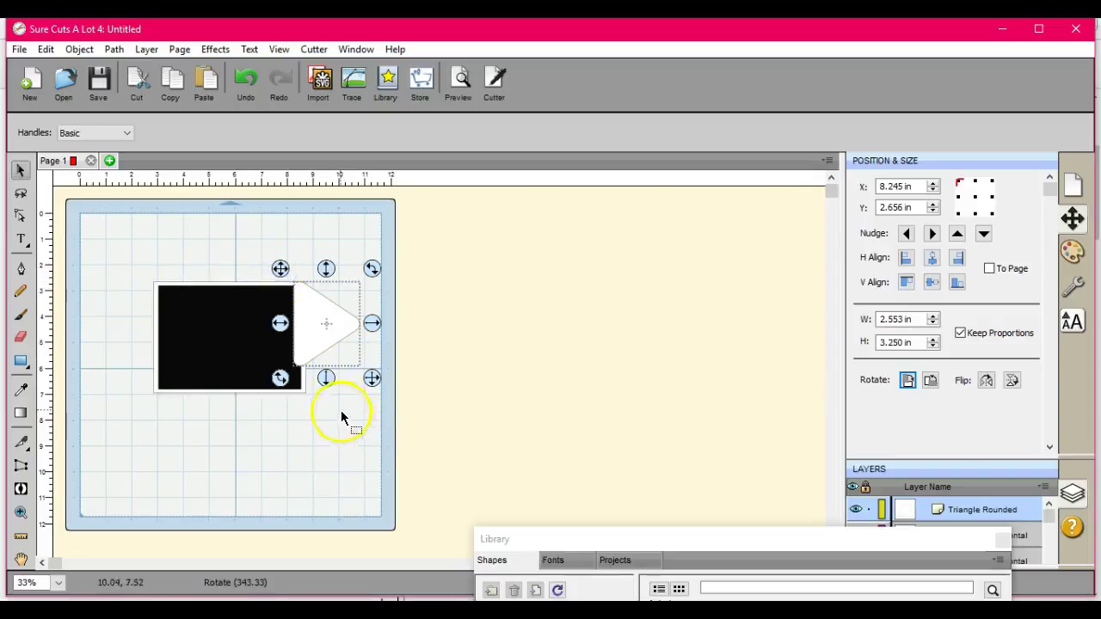
pyautogui.moveTo(324, 379); pyautogui.dragTo(322, 407)
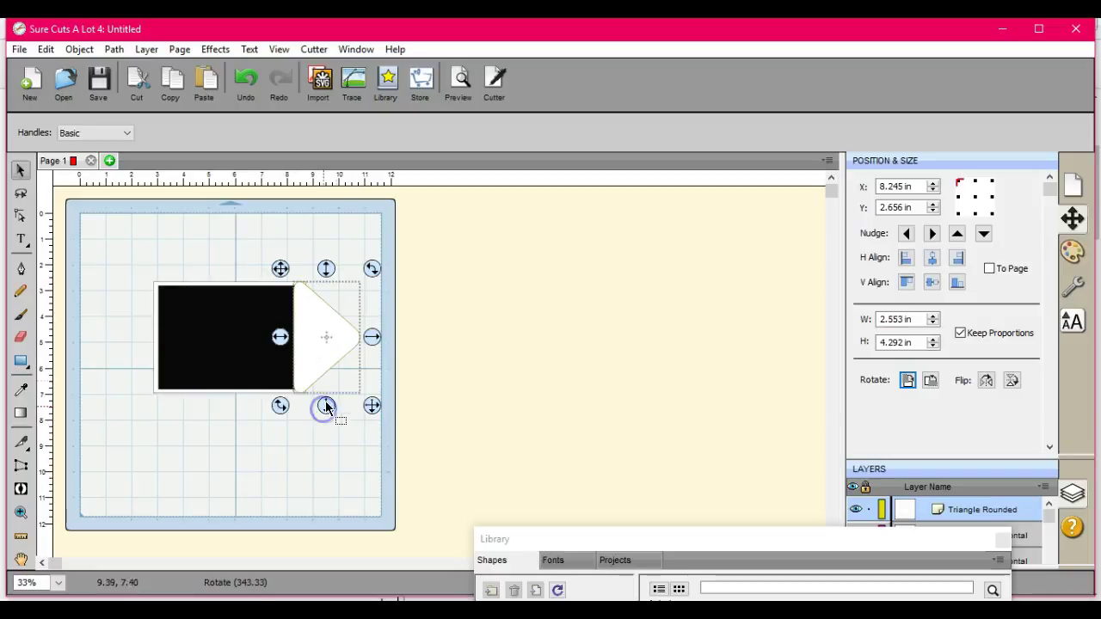
# - Widen the triangle to about 3.05 in and shift it left to about X 8.09 in so it overlaps the rectangle
pyautogui.moveTo(374, 337); pyautogui.dragTo(389, 340)
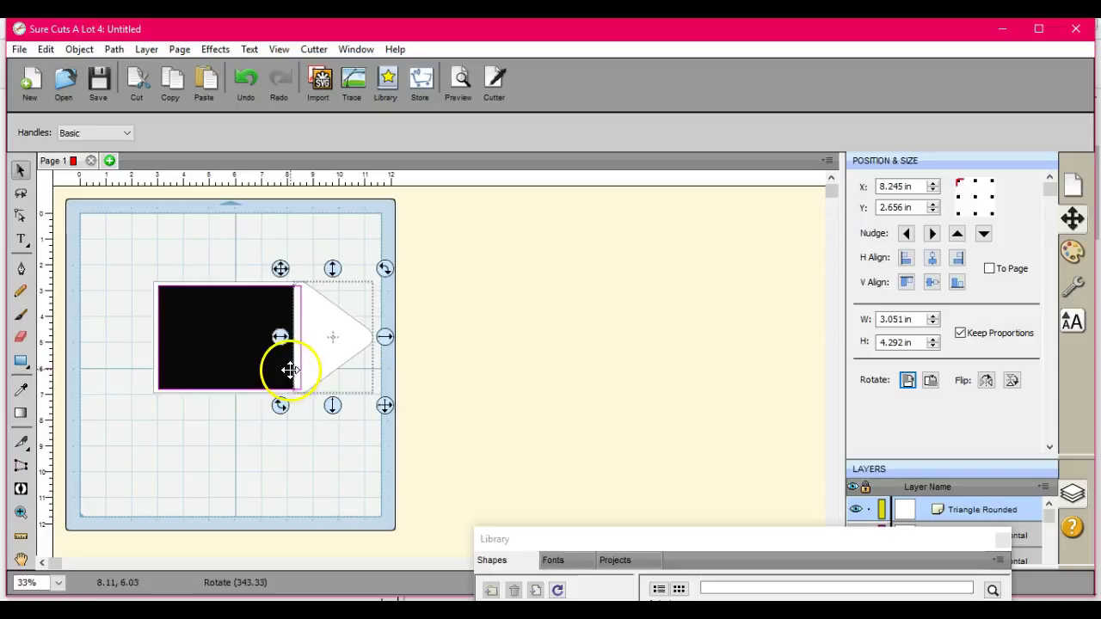
pyautogui.moveTo(281, 336); pyautogui.dragTo(276, 335)
pyautogui.click(367, 347)
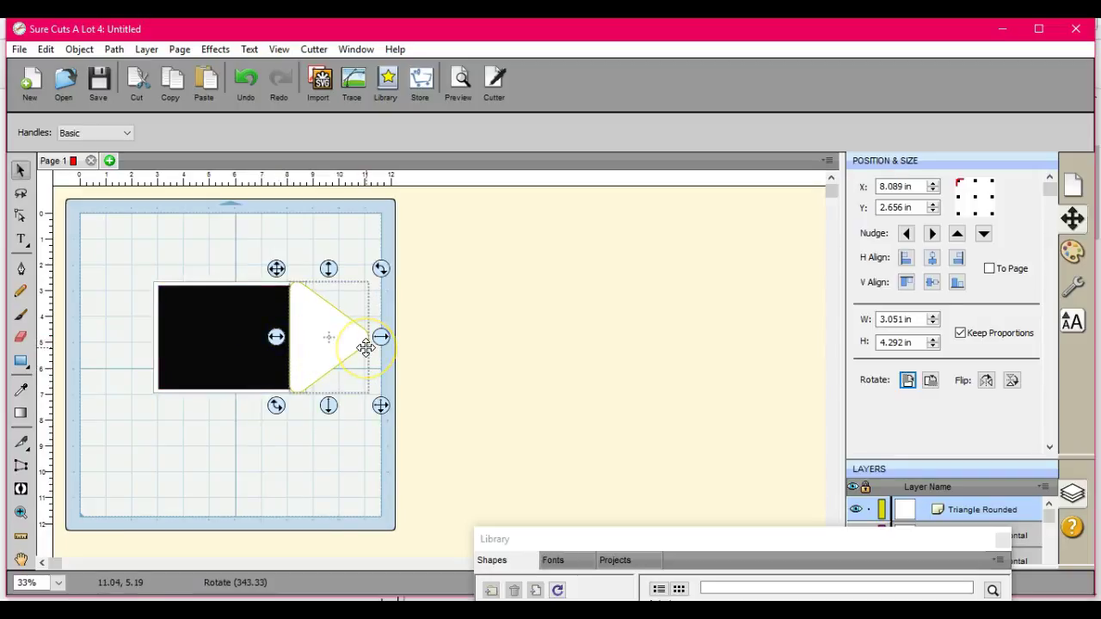
# - Duplicate the triangle into two columns and one row with 0.200 in spacing
pyautogui.click(118, 79)
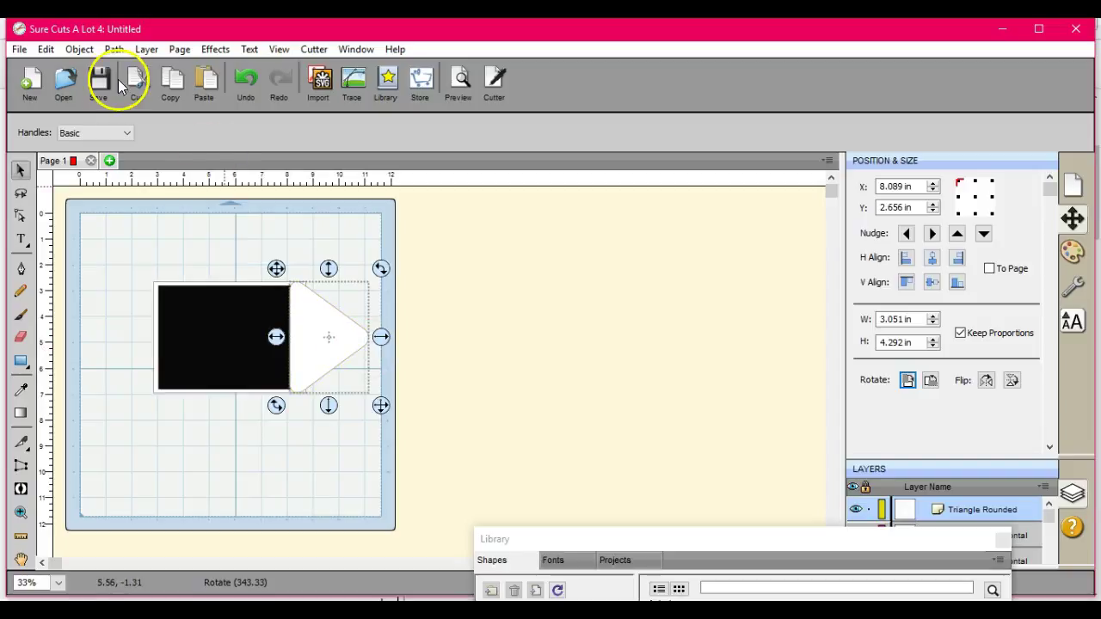
pyautogui.click(80, 52)
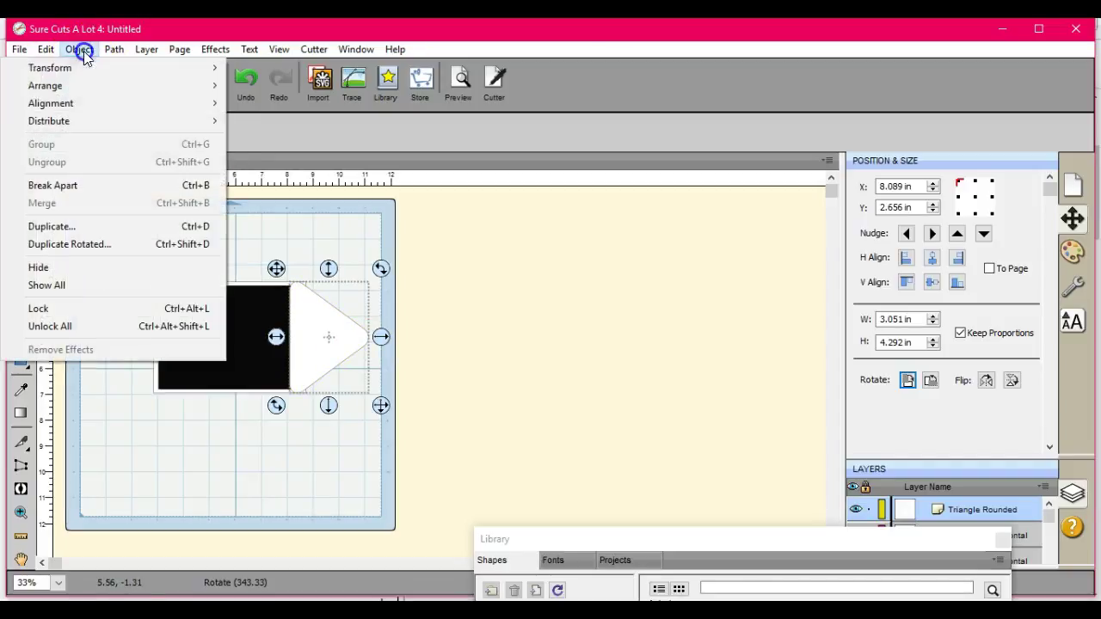
pyautogui.click(91, 223)
pyautogui.click(573, 259)
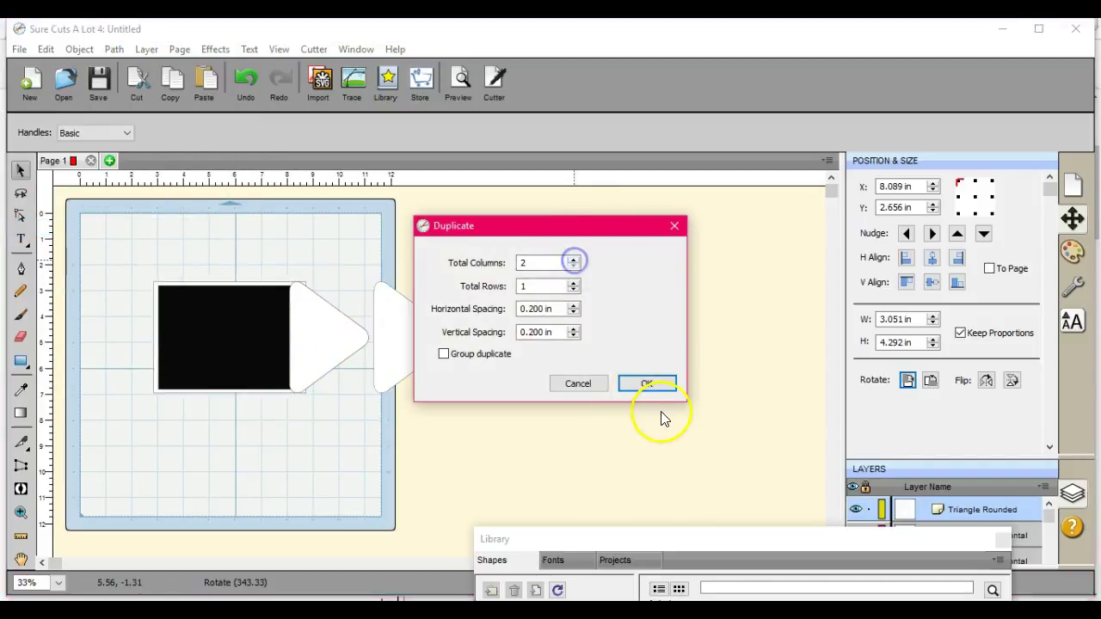
pyautogui.click(647, 384)
# - Mirror the duplicate triangle horizontally and place it over the white rectangle's left end at about X 0.18 in
pyautogui.click(382, 342)
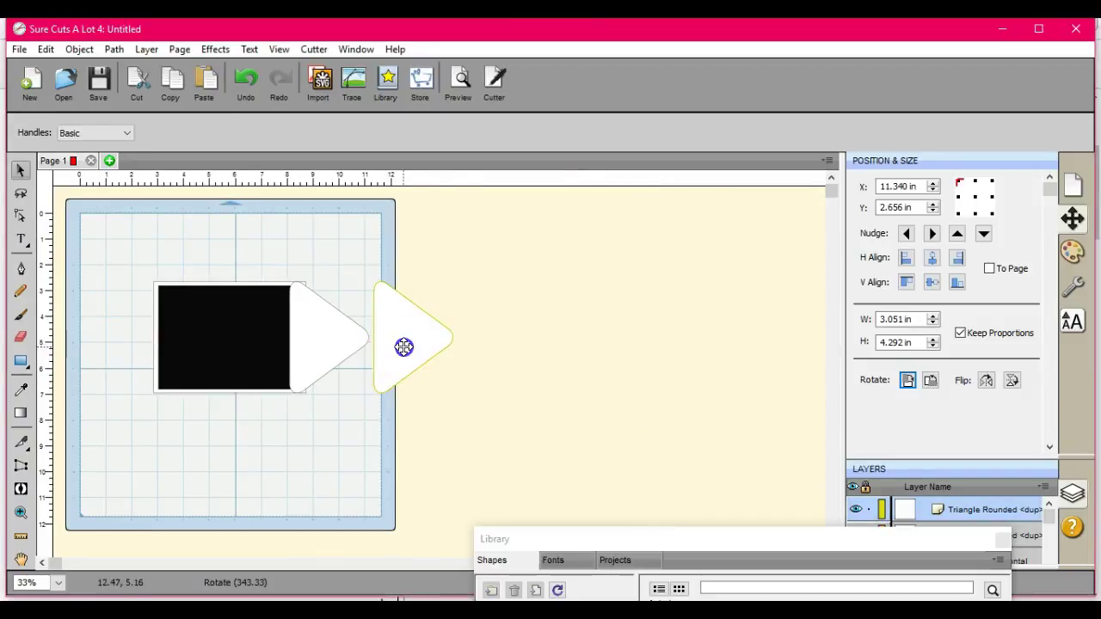
pyautogui.click(79, 52)
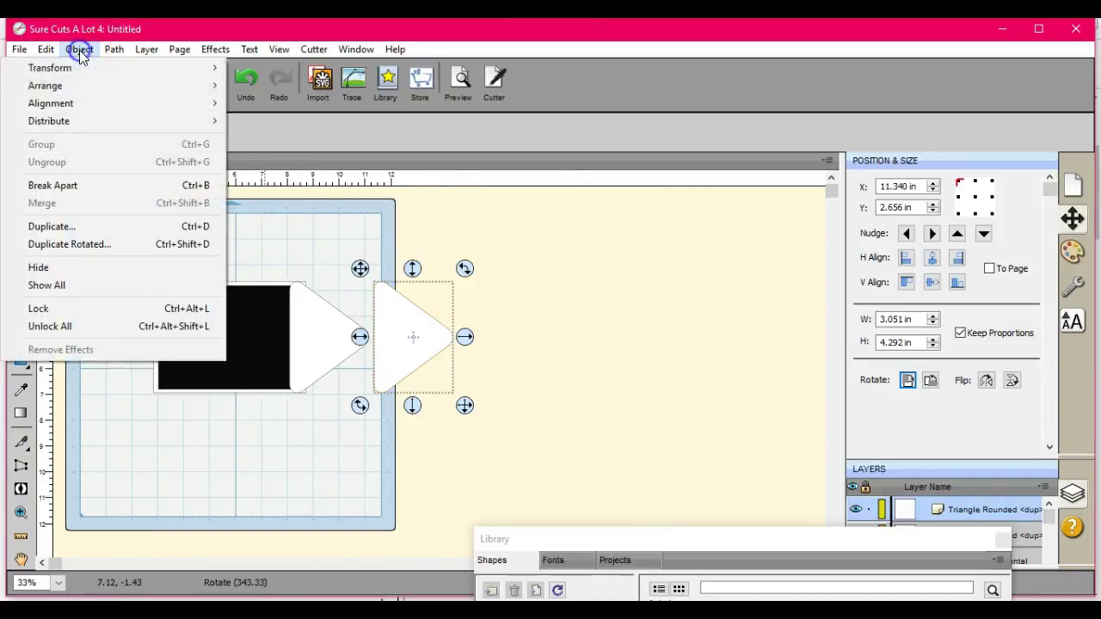
pyautogui.moveTo(104, 67)
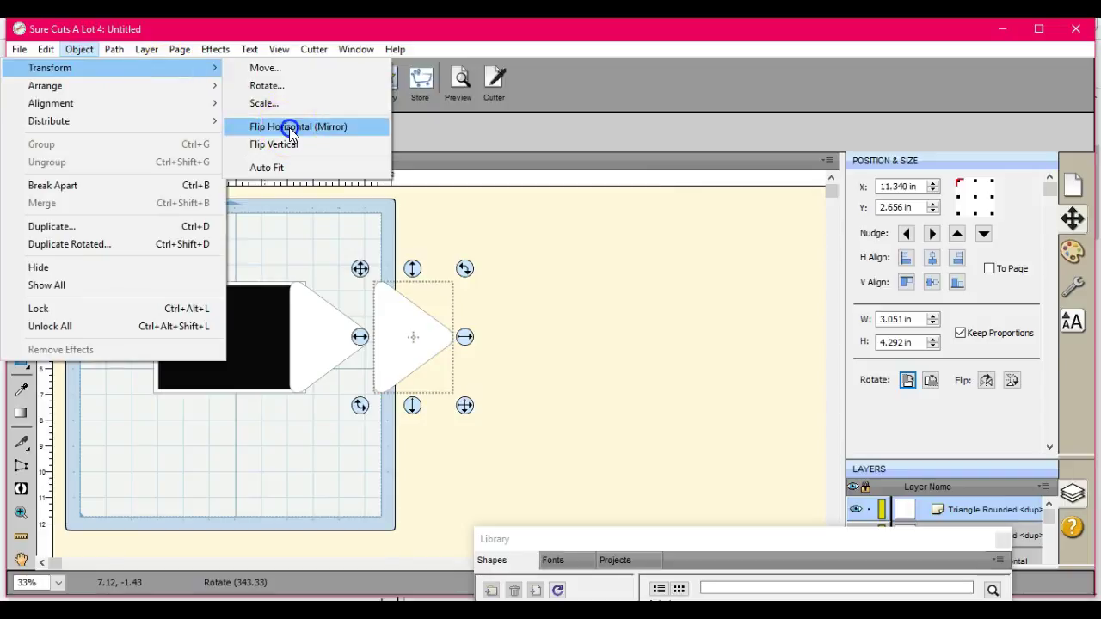
pyautogui.click(287, 127)
pyautogui.moveTo(360, 336); pyautogui.dragTo(74, 322)
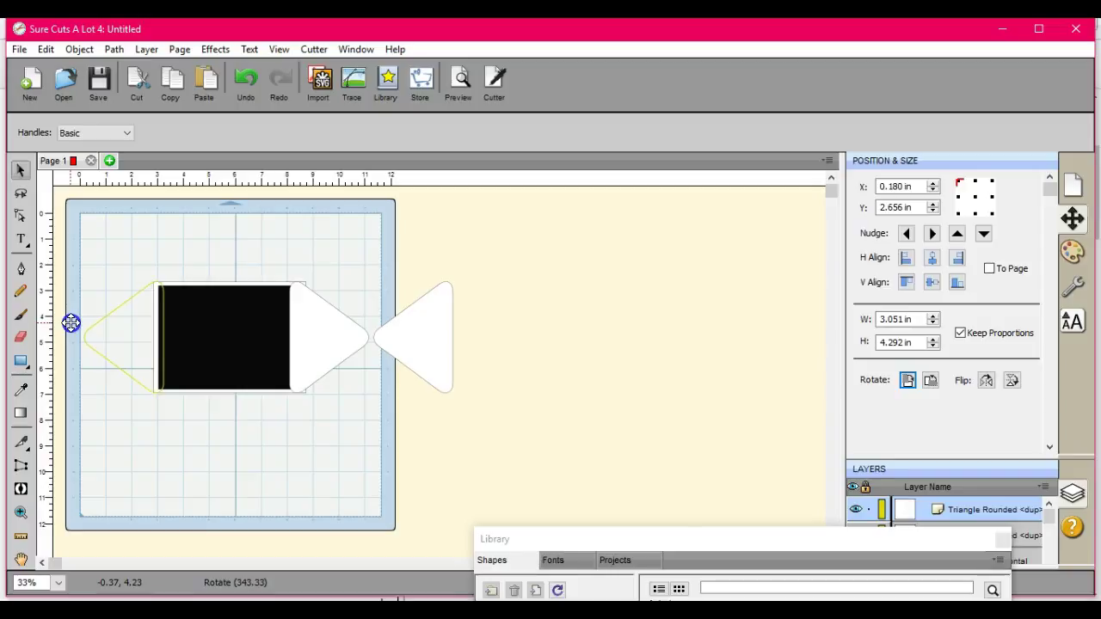
pyautogui.moveTo(72, 323); pyautogui.dragTo(70, 325)
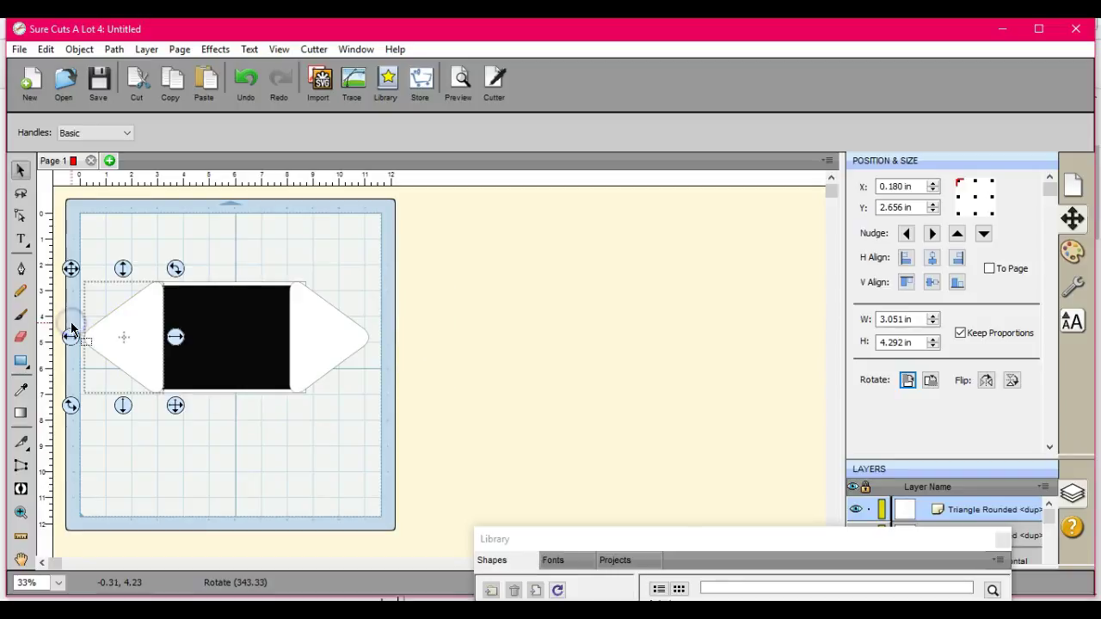
# - Move the right triangle slightly outward to about X 8.34 in so it overlaps the rectangle's end less
pyautogui.click(348, 334)
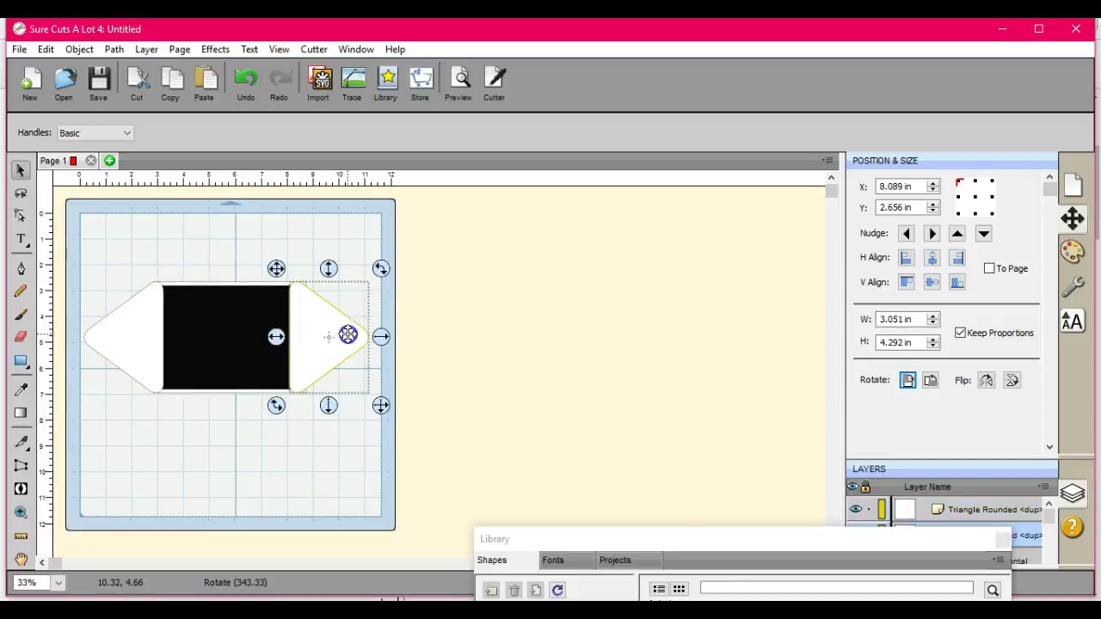
pyautogui.click(276, 336)
pyautogui.moveTo(275, 336); pyautogui.dragTo(283, 335)
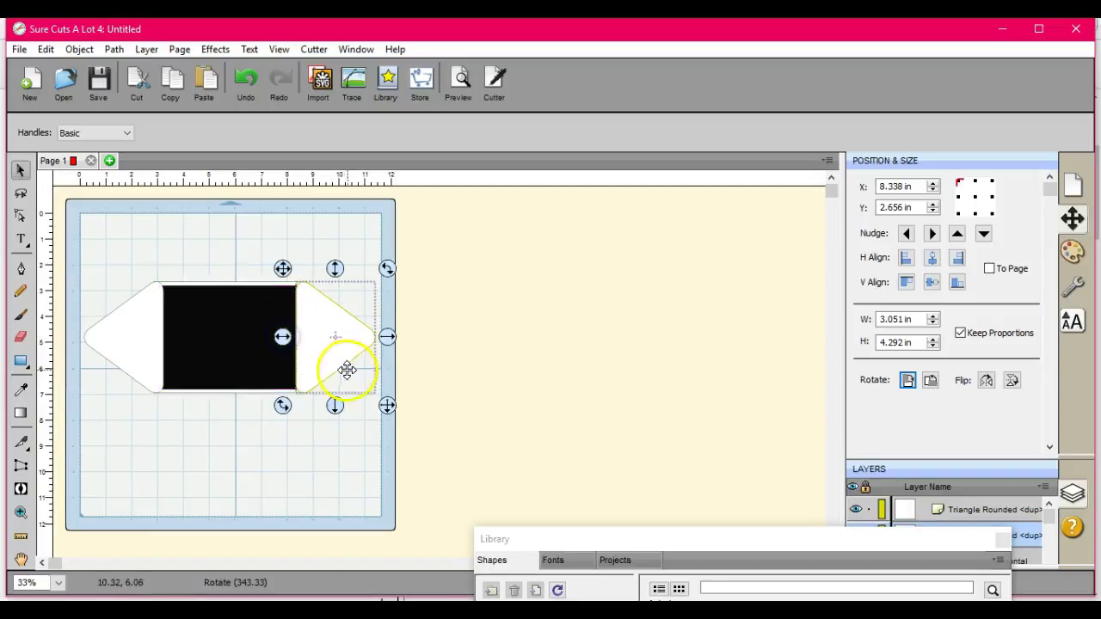
pyautogui.click(337, 447)
# - Move the black rectangle out of the envelope to just below the mat
pyautogui.click(216, 322)
pyautogui.click(229, 270)
pyautogui.moveTo(231, 272); pyautogui.dragTo(240, 512)
# - Unite the white rectangle and both triangles into one envelope shape with Union
pyautogui.click(71, 258)
pyautogui.moveTo(71, 258); pyautogui.dragTo(444, 443)
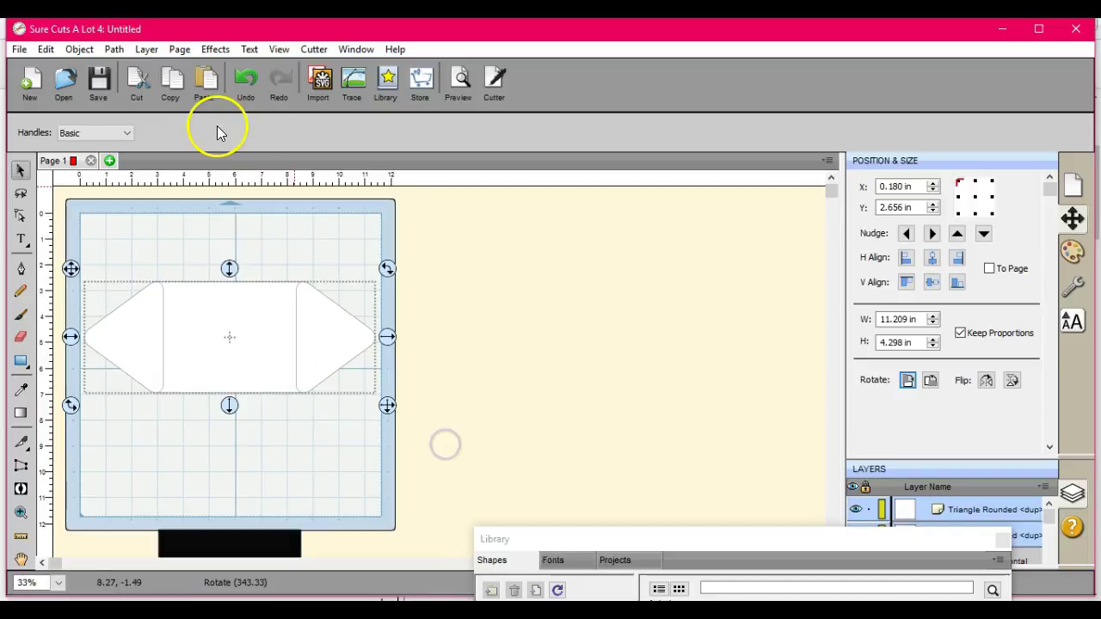
pyautogui.click(118, 51)
pyautogui.click(114, 49)
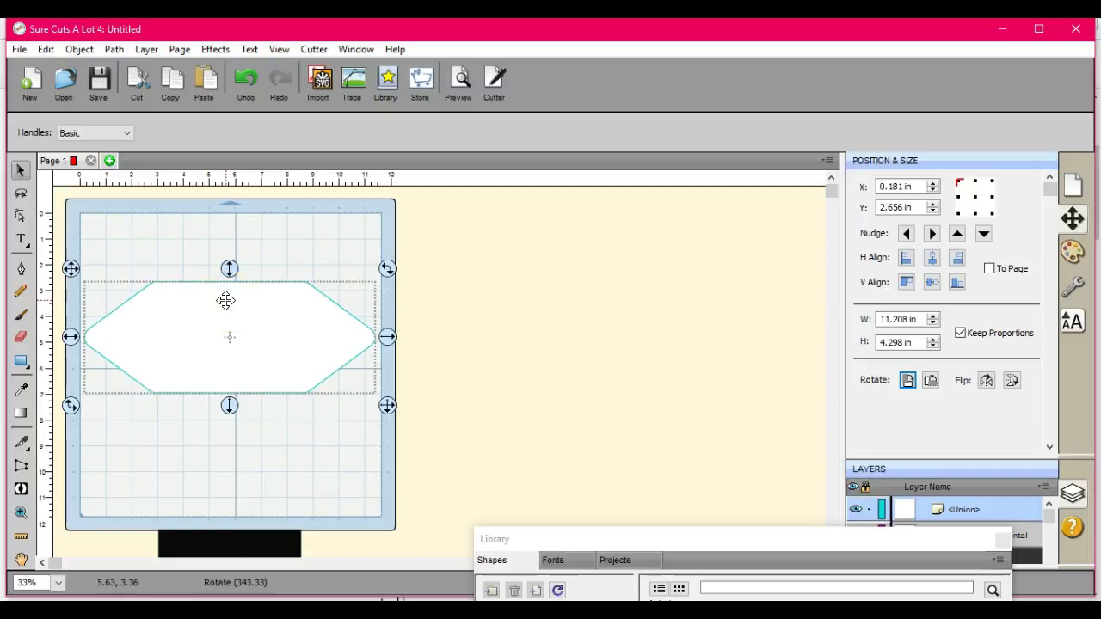
# - Move the nodes and curve handle on the right flap's slanted edges outward to give the flap a fuller curve
pyautogui.click(21, 215)
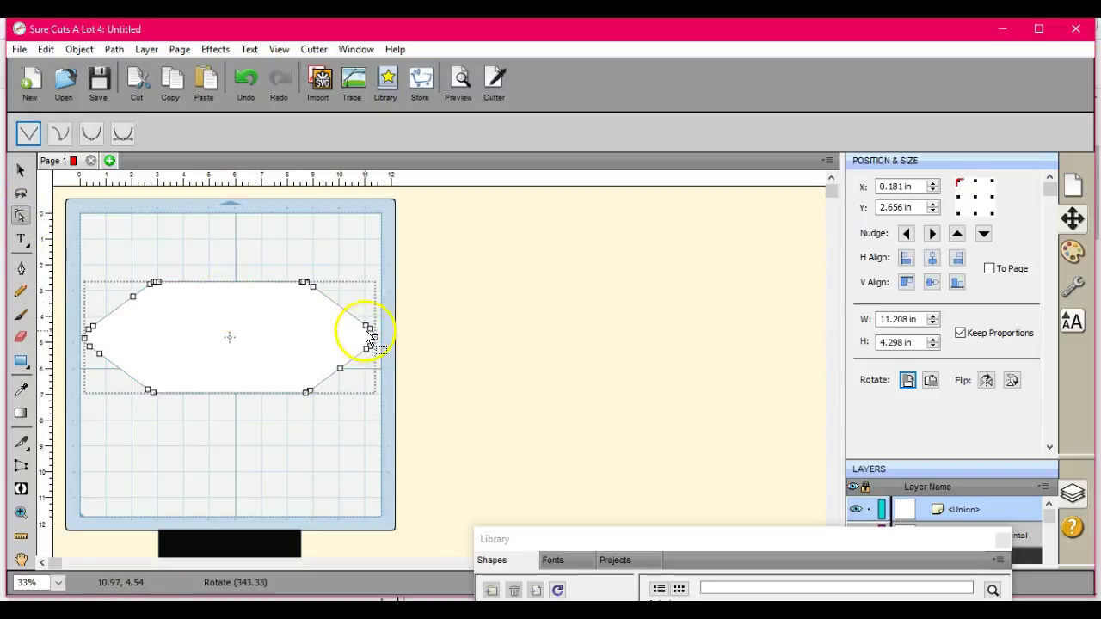
pyautogui.moveTo(366, 328); pyautogui.dragTo(344, 315)
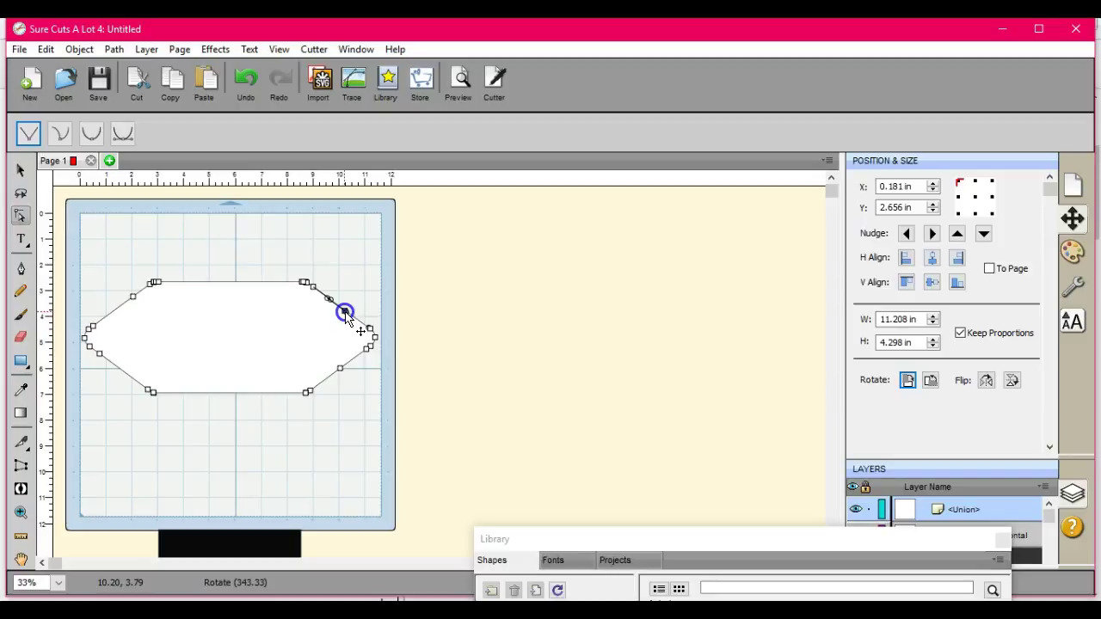
pyautogui.moveTo(345, 313); pyautogui.dragTo(346, 311)
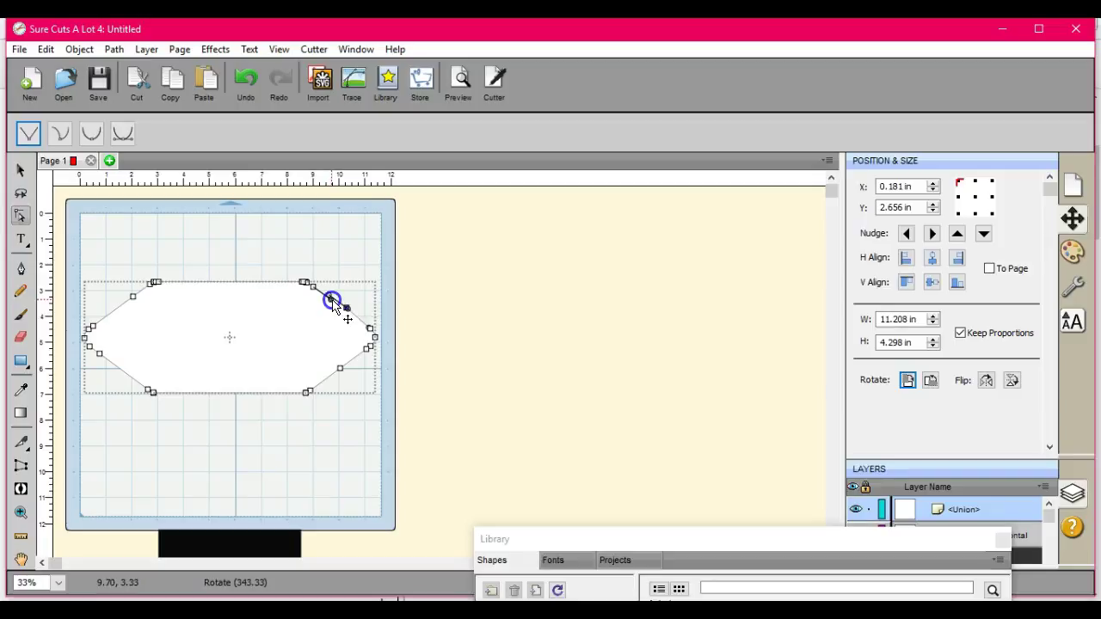
pyautogui.moveTo(332, 301); pyautogui.dragTo(333, 295)
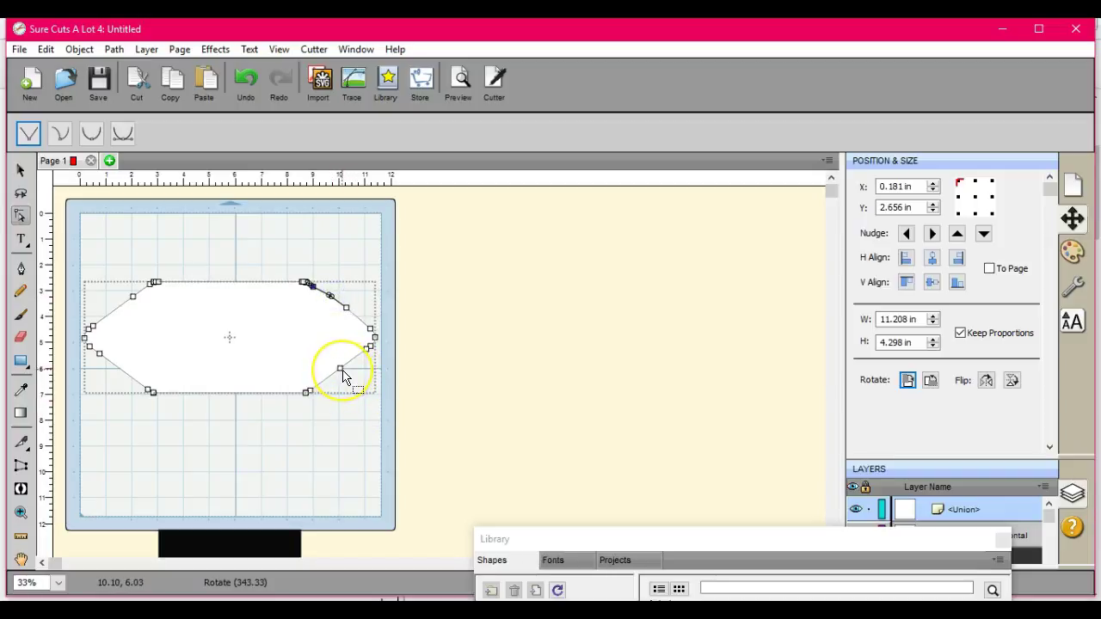
pyautogui.moveTo(342, 372); pyautogui.dragTo(343, 376)
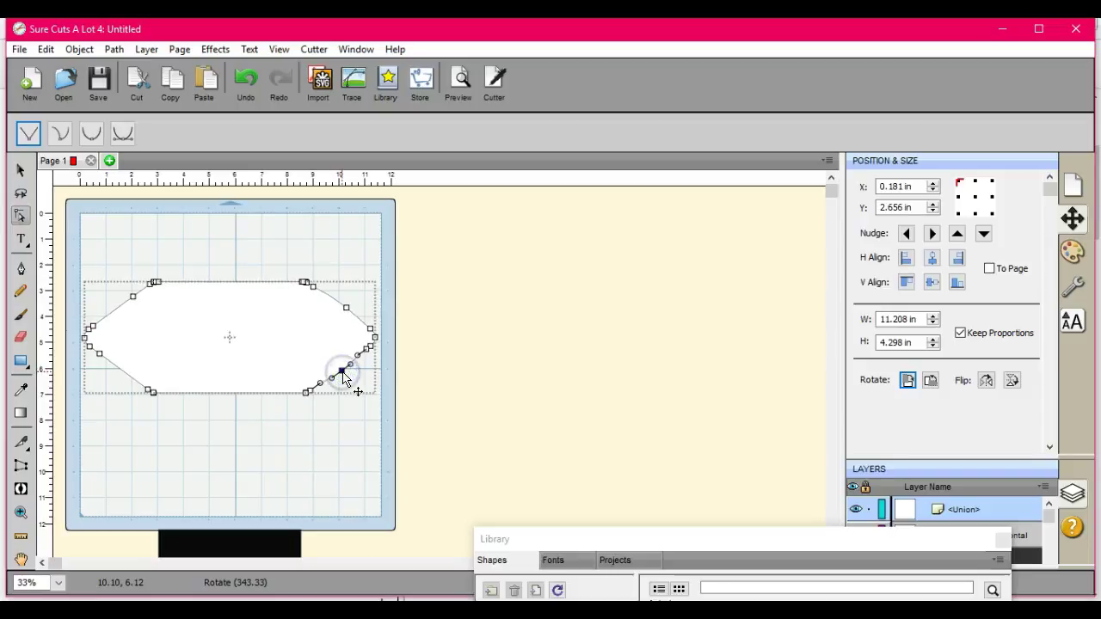
# - Reshape the left flap's upper and lower slanted edges by moving their nodes outward to match the right flap
pyautogui.click(133, 297)
pyautogui.moveTo(135, 303); pyautogui.dragTo(123, 314)
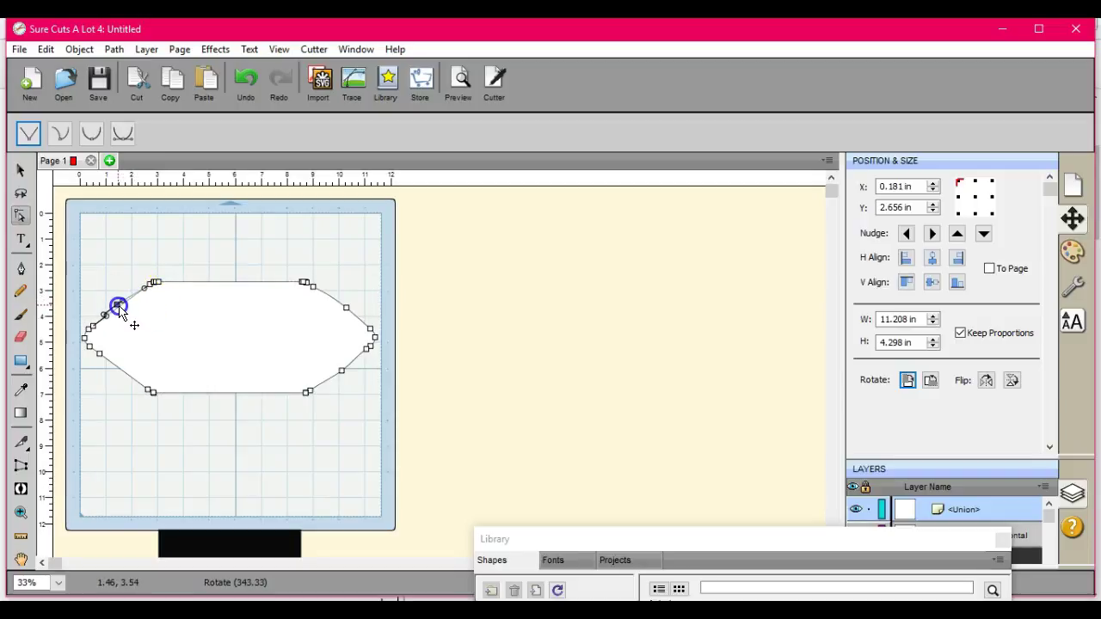
pyautogui.moveTo(121, 309); pyautogui.dragTo(117, 306)
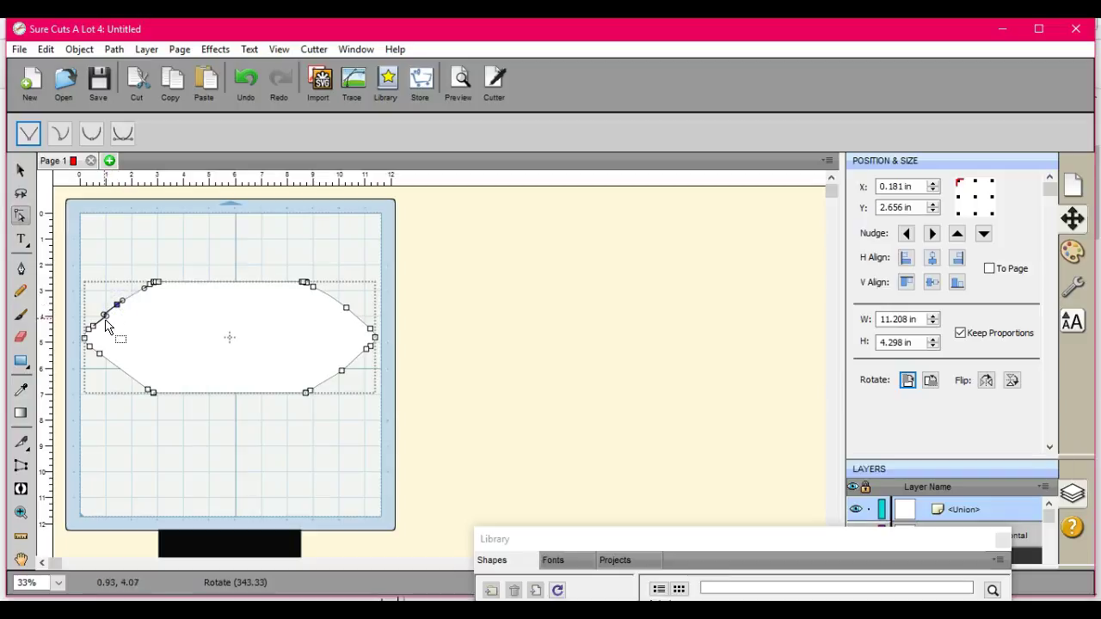
pyautogui.moveTo(108, 317); pyautogui.dragTo(104, 318)
pyautogui.click(100, 354)
pyautogui.moveTo(100, 356); pyautogui.dragTo(107, 364)
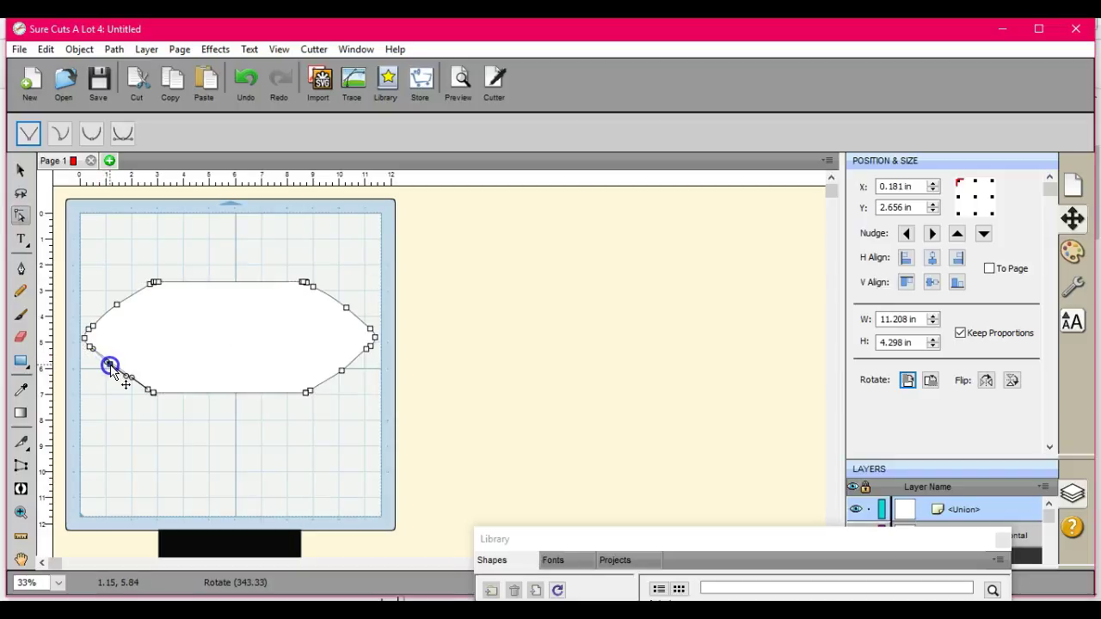
pyautogui.moveTo(110, 366); pyautogui.dragTo(112, 370)
pyautogui.click(147, 445)
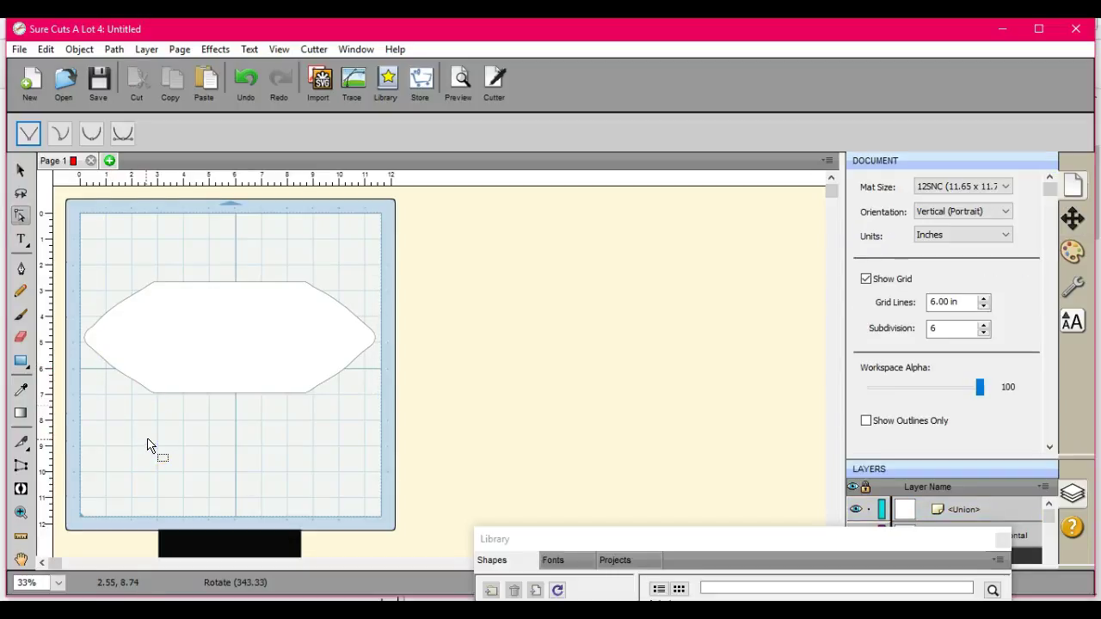
# - Simplify the envelope path with a threshold of 100
pyautogui.click(112, 314)
pyautogui.click(115, 49)
pyautogui.click(110, 156)
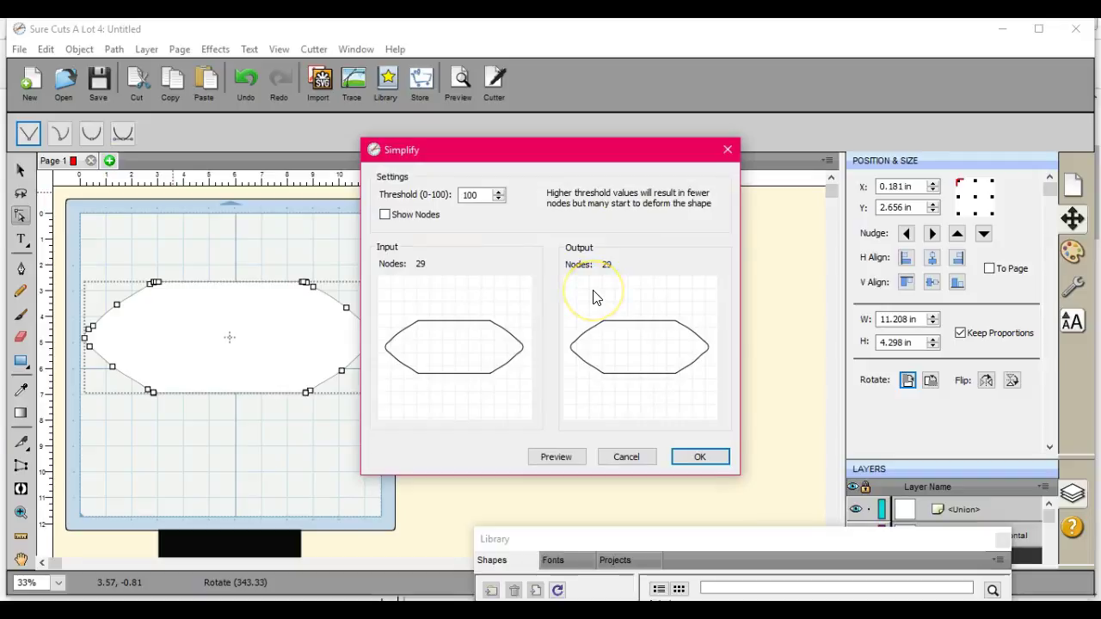
pyautogui.click(725, 458)
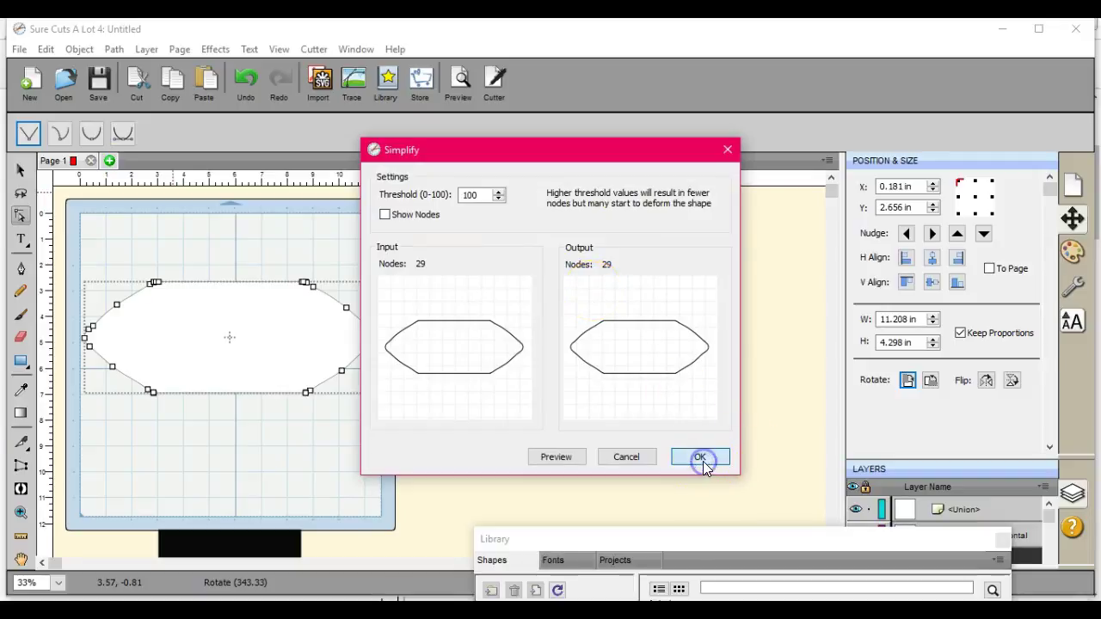
pyautogui.click(20, 336)
pyautogui.click(172, 460)
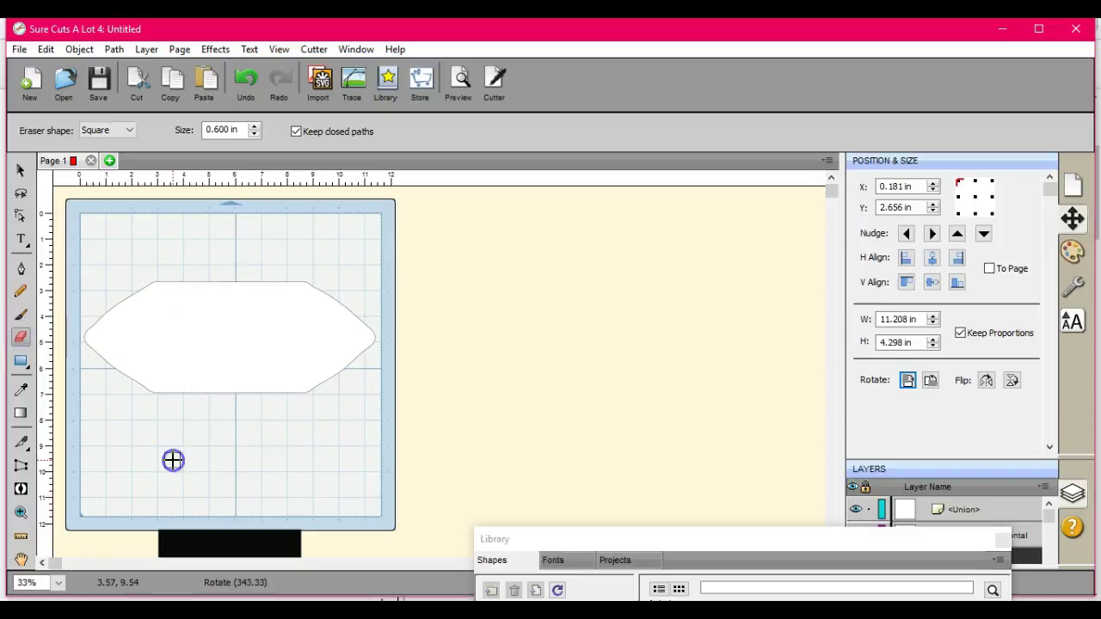
pyautogui.click(172, 460)
pyautogui.click(182, 427)
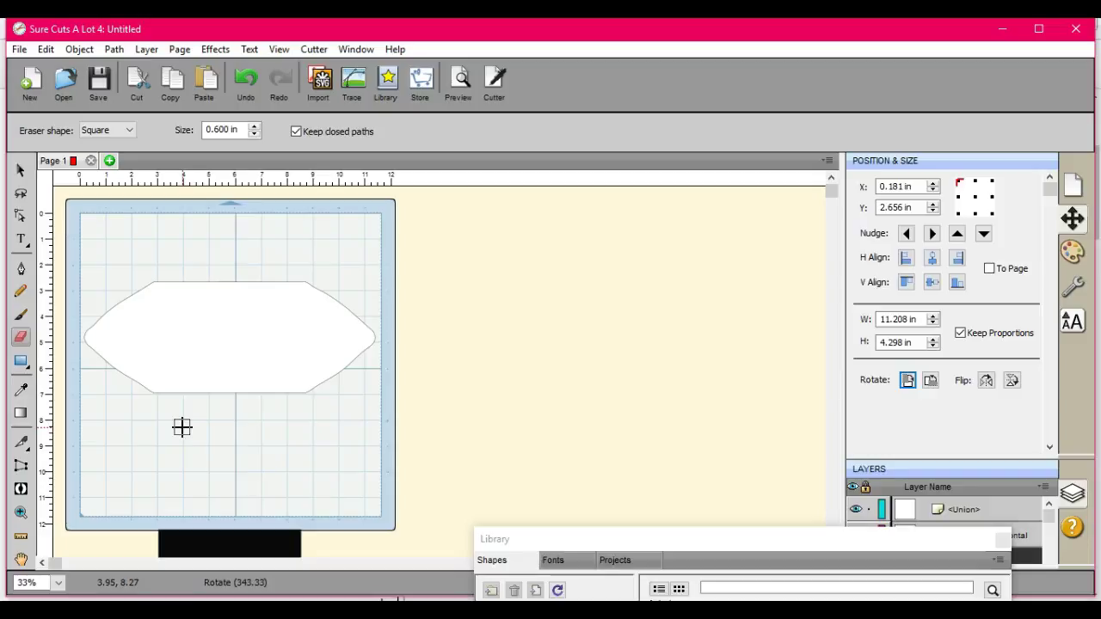
pyautogui.click(238, 418)
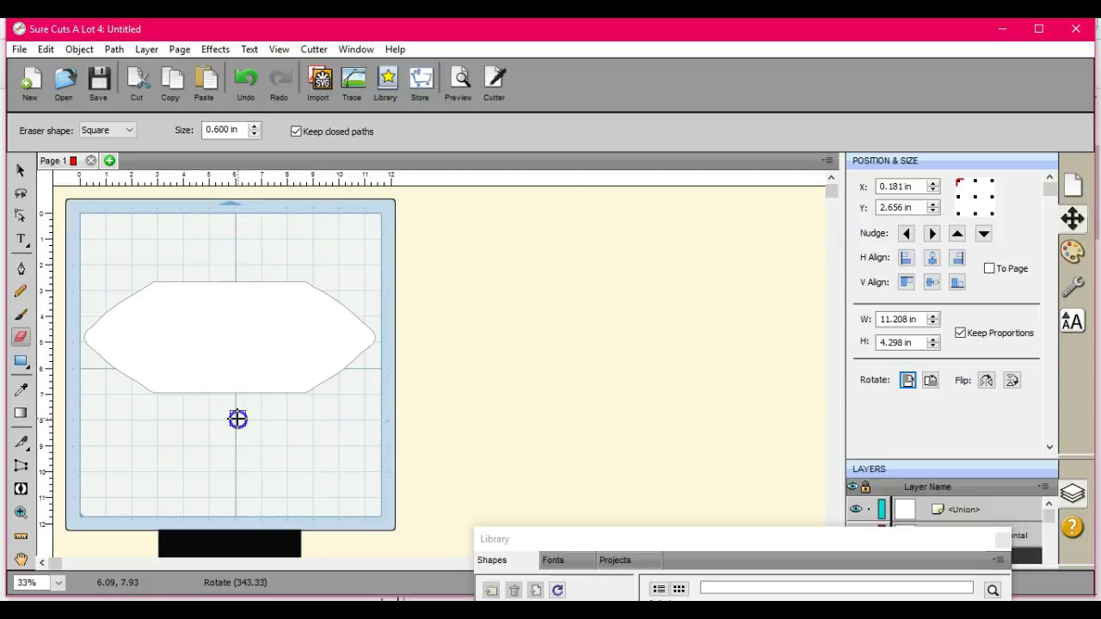
pyautogui.moveTo(342, 427); pyautogui.dragTo(359, 404)
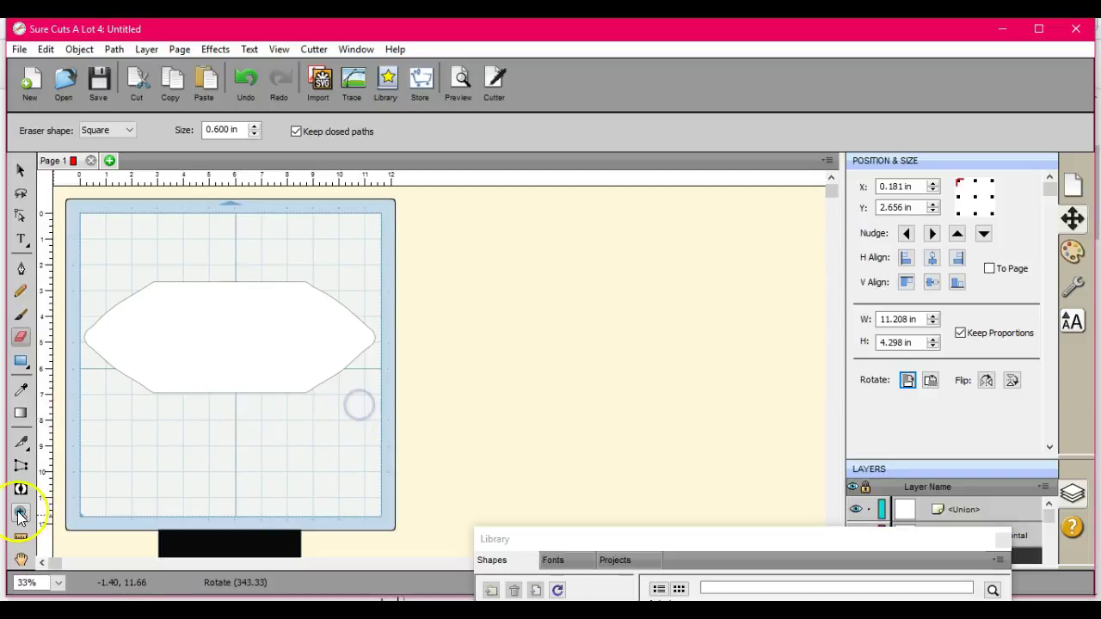
pyautogui.click(27, 343)
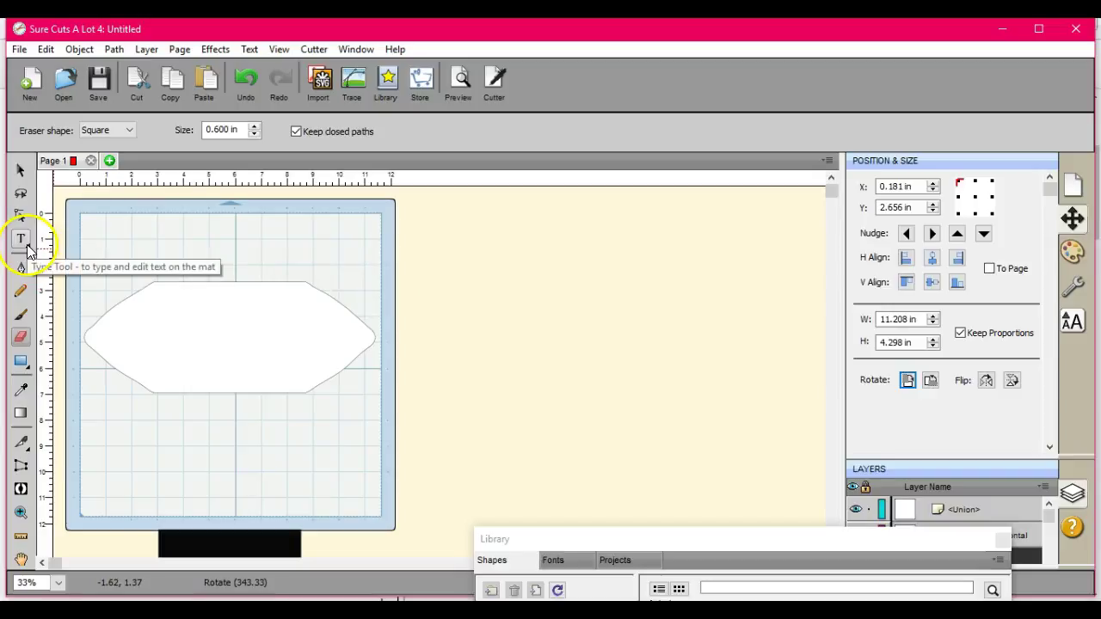
pyautogui.click(16, 173)
# - Add a trapezoid from the Basic Shapes library and place it above the envelope's upper edge at about X 3.03, Y 1.91 in
pyautogui.moveTo(732, 542); pyautogui.dragTo(722, 188)
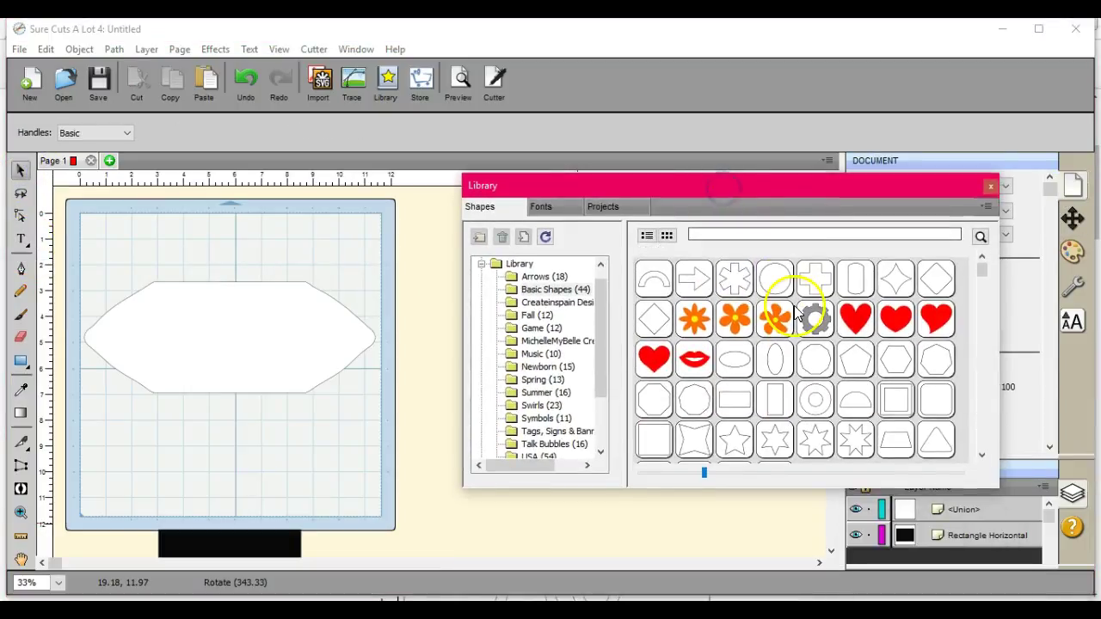
pyautogui.doubleClick(903, 440)
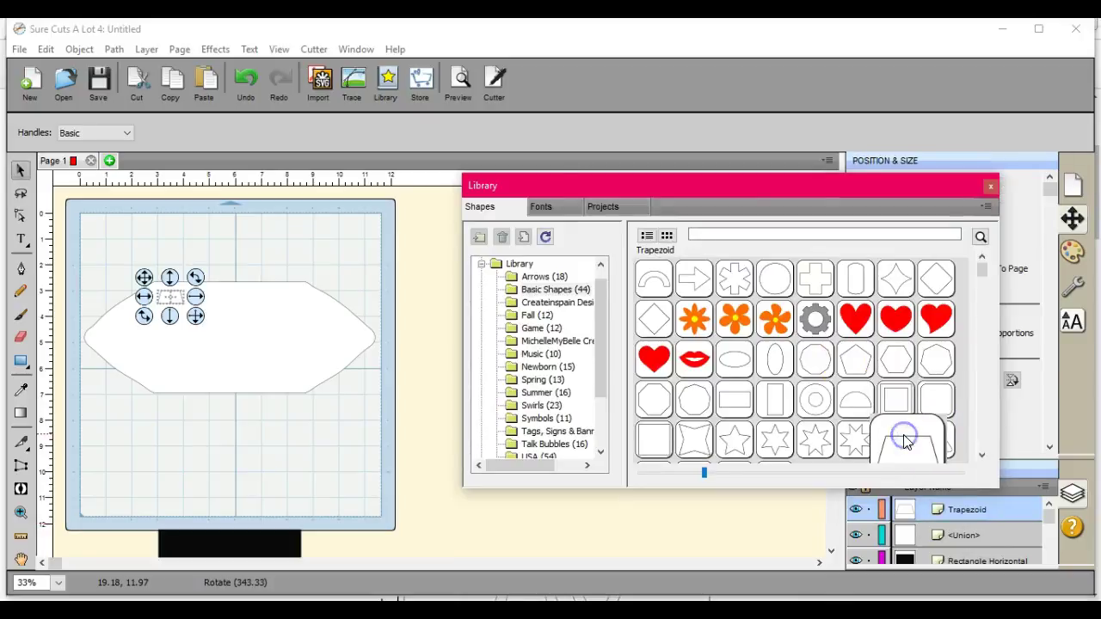
pyautogui.click(143, 277)
pyautogui.click(142, 277)
pyautogui.moveTo(142, 280); pyautogui.dragTo(140, 247)
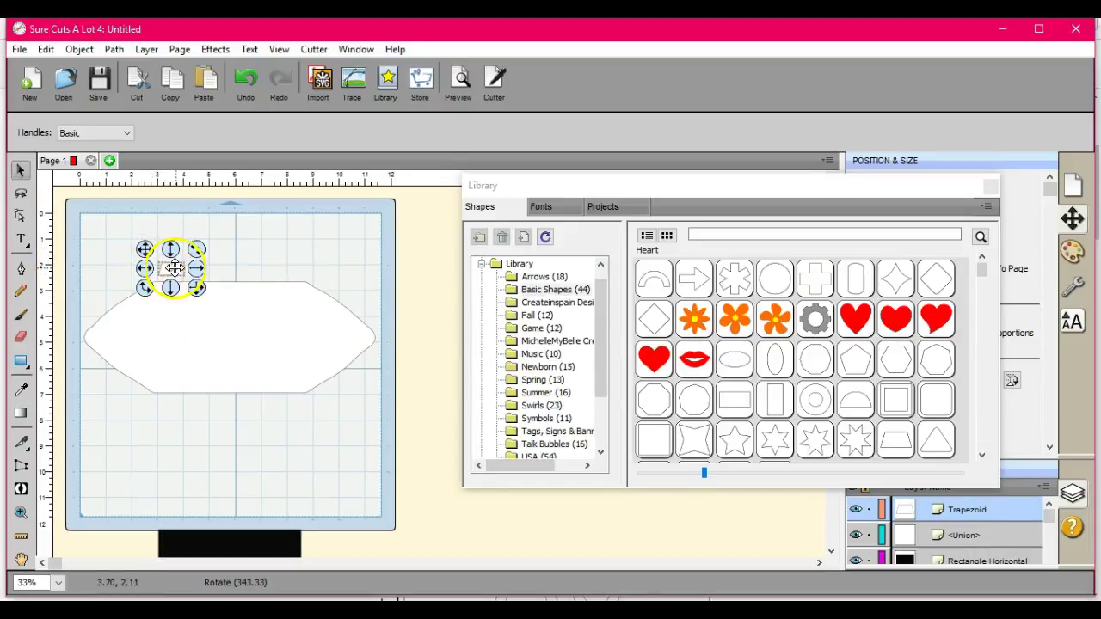
pyautogui.moveTo(788, 191); pyautogui.dragTo(780, 517)
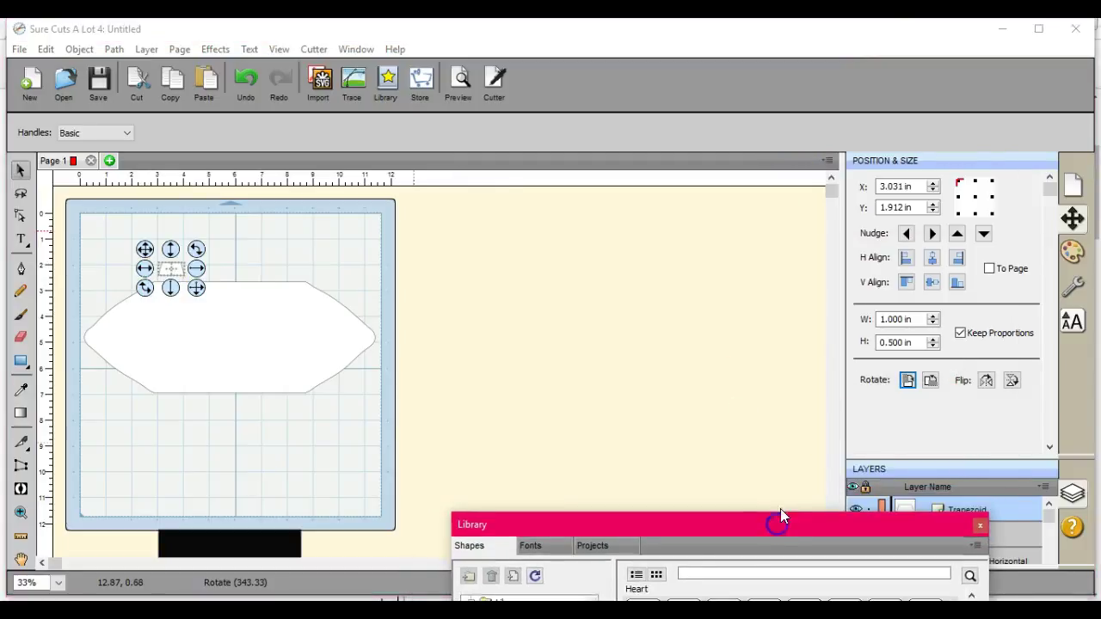
# - Rotate the small trapezoid in successive quarter turns to orient it above the envelope's upper edge
pyautogui.click(906, 379)
pyautogui.click(906, 380)
pyautogui.click(906, 379)
pyautogui.click(906, 379)
pyautogui.click(906, 379)
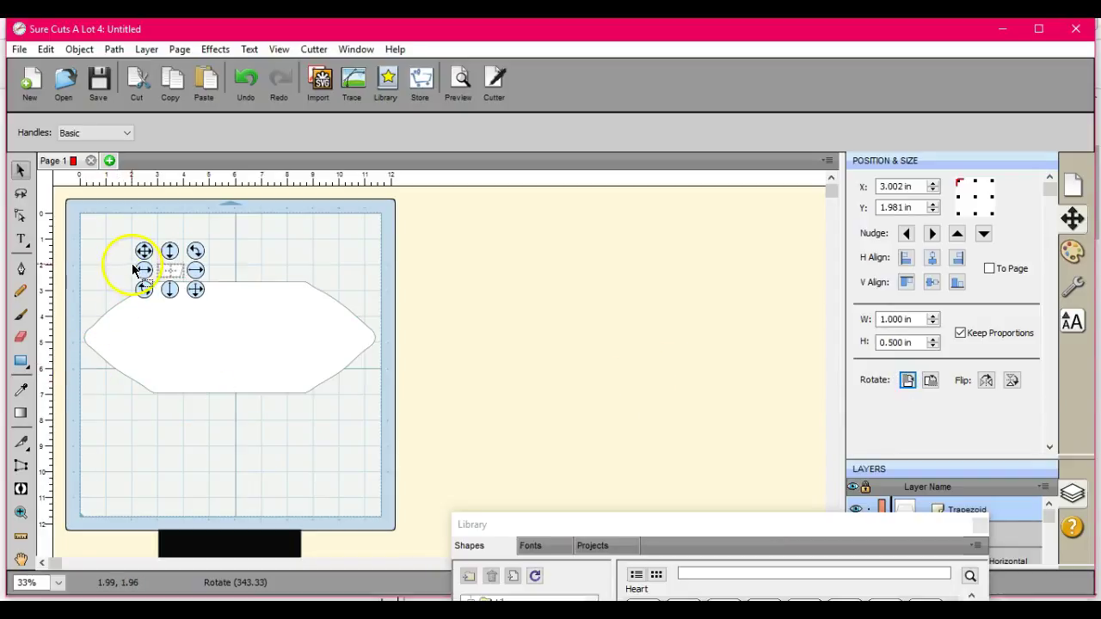
# - Enlarge the trapezoid to about 5.943 by 2.146 in and position it against the envelope's upper edge
pyautogui.moveTo(143, 246)
pyautogui.mouseDown()
pyautogui.moveTo(151, 298)
pyautogui.moveTo(138, 265)
pyautogui.mouseUp()
pyautogui.moveTo(190, 308); pyautogui.dragTo(316, 352)
pyautogui.click(184, 305)
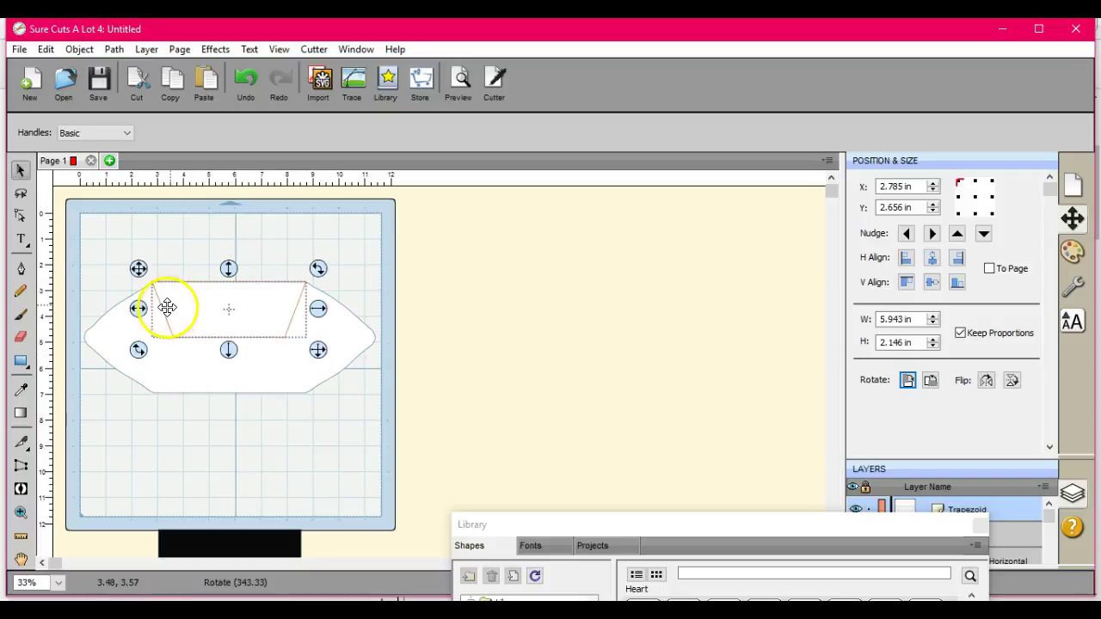
# - Shift the trapezoid horizontally along the envelope's upper edge to about X 2.876 in
pyautogui.click(197, 240)
pyautogui.click(189, 293)
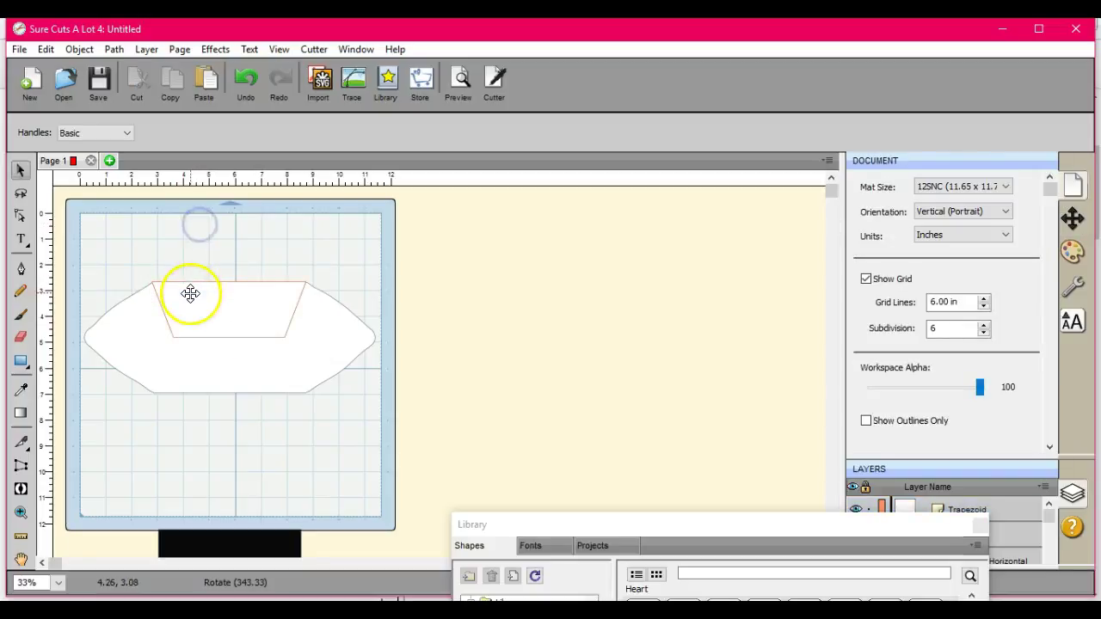
pyautogui.moveTo(190, 294); pyautogui.dragTo(193, 294)
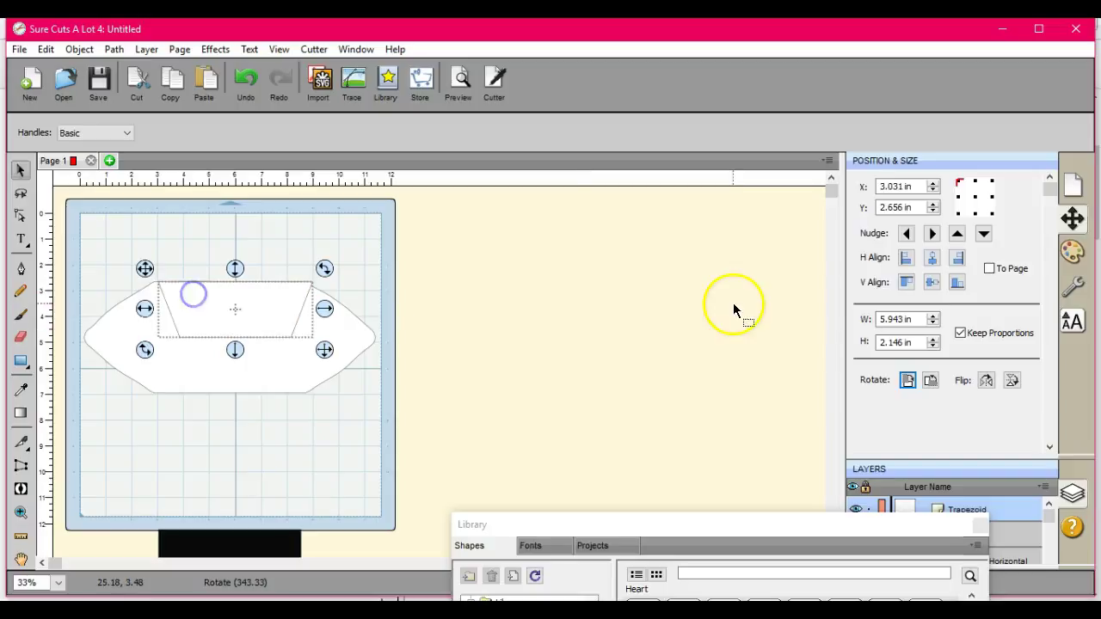
pyautogui.click(908, 234)
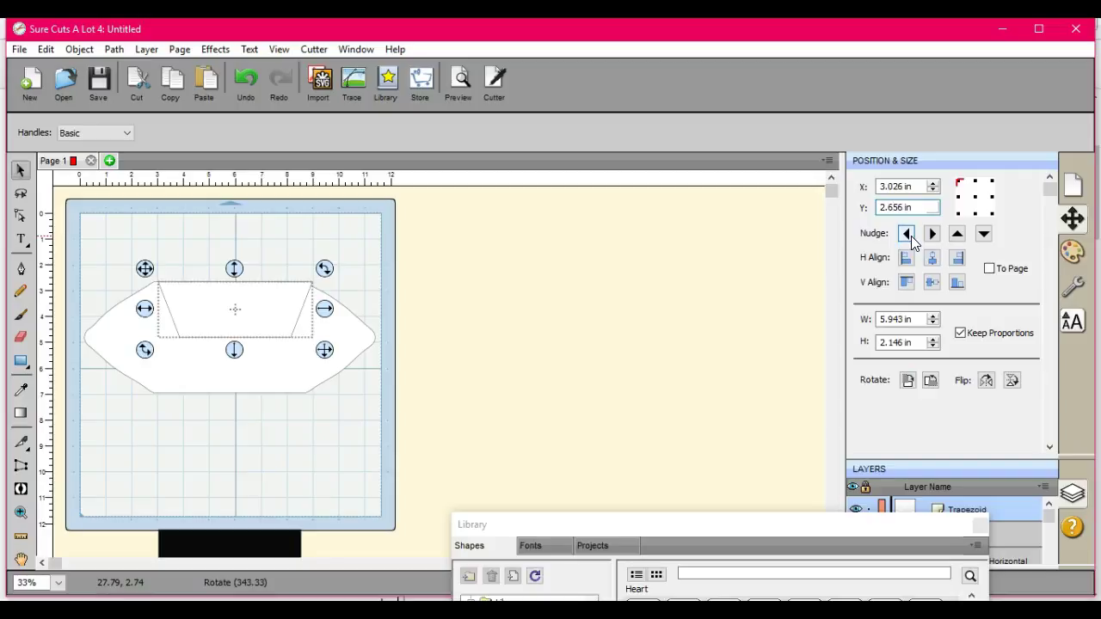
pyautogui.moveTo(240, 303); pyautogui.dragTo(238, 303)
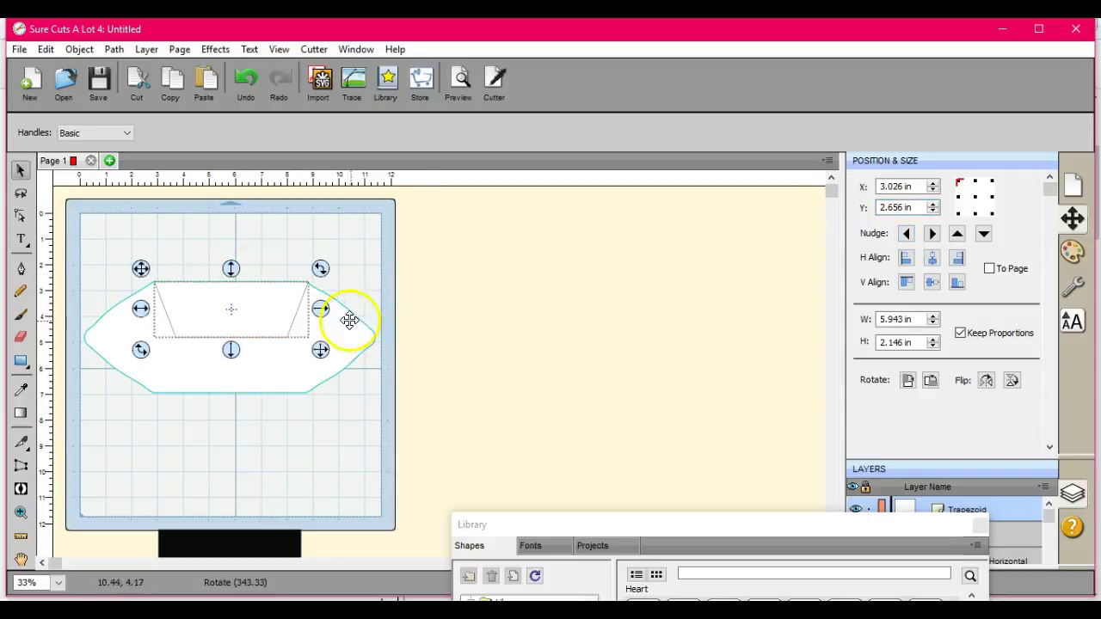
# - Narrow the trapezoid to about 5.849 in wide and align it with the envelope's upper corners at X 2.826 in
pyautogui.click(323, 308)
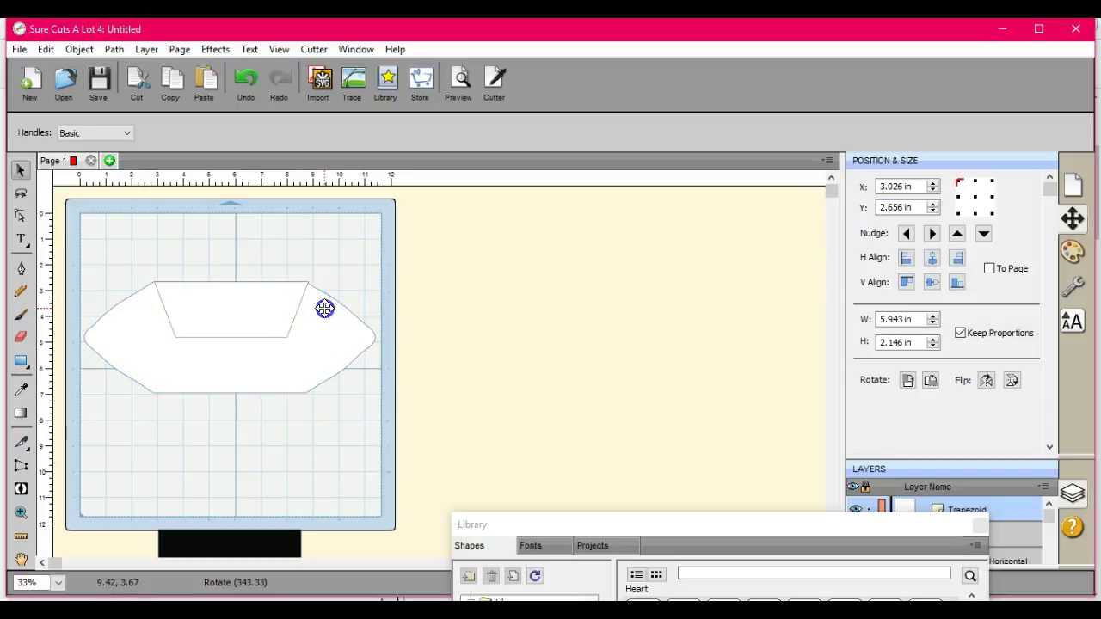
pyautogui.moveTo(325, 309); pyautogui.dragTo(320, 307)
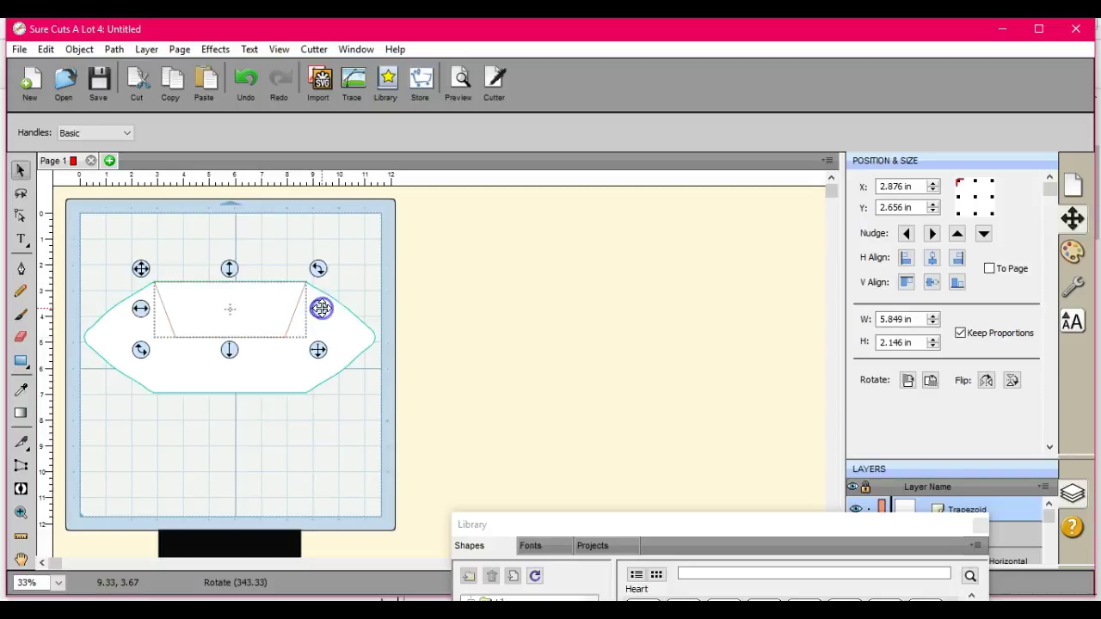
pyautogui.click(363, 280)
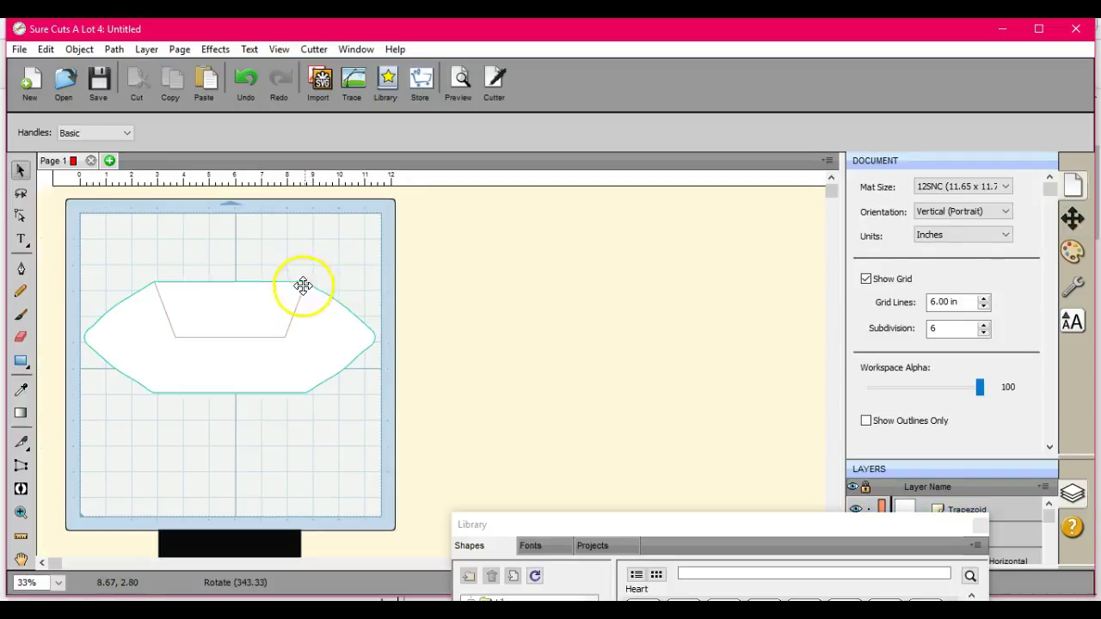
pyautogui.click(275, 307)
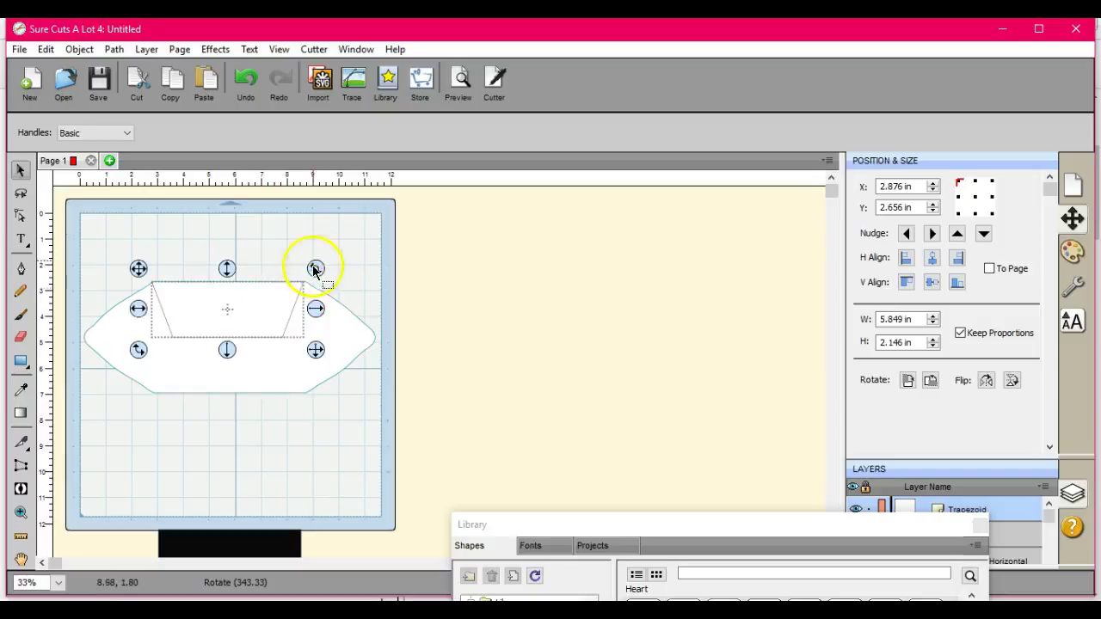
pyautogui.click(278, 246)
pyautogui.click(256, 306)
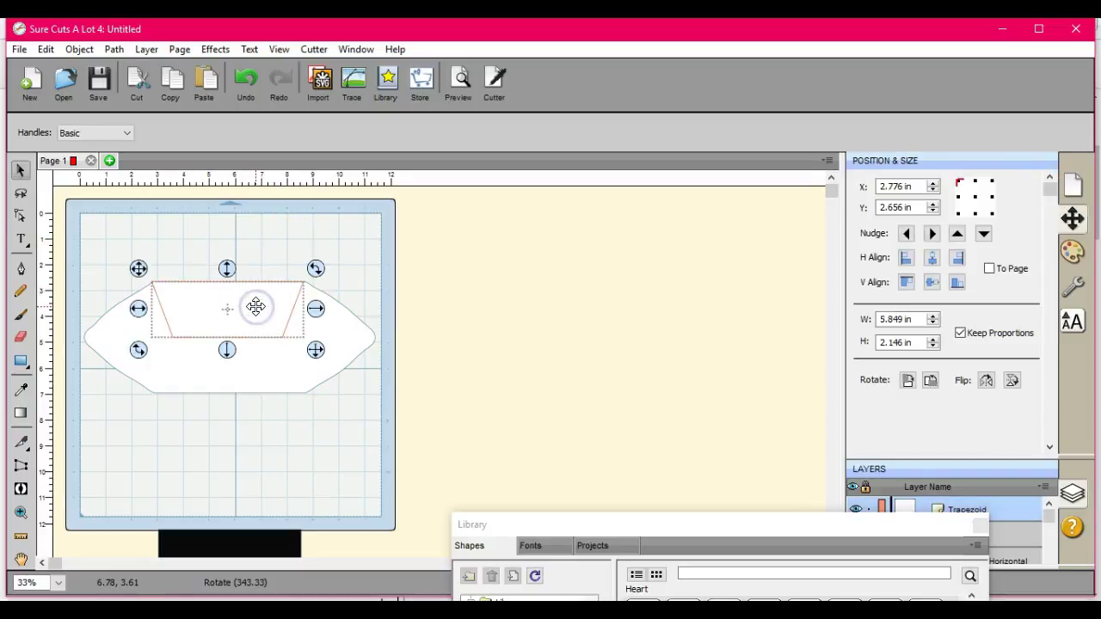
pyautogui.click(286, 246)
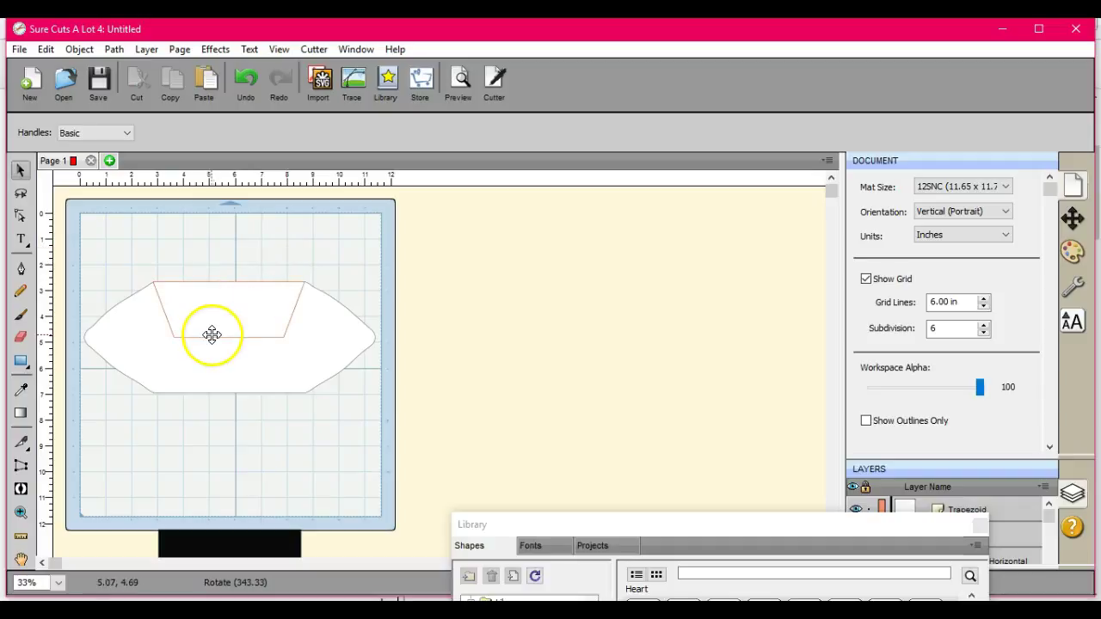
pyautogui.click(231, 296)
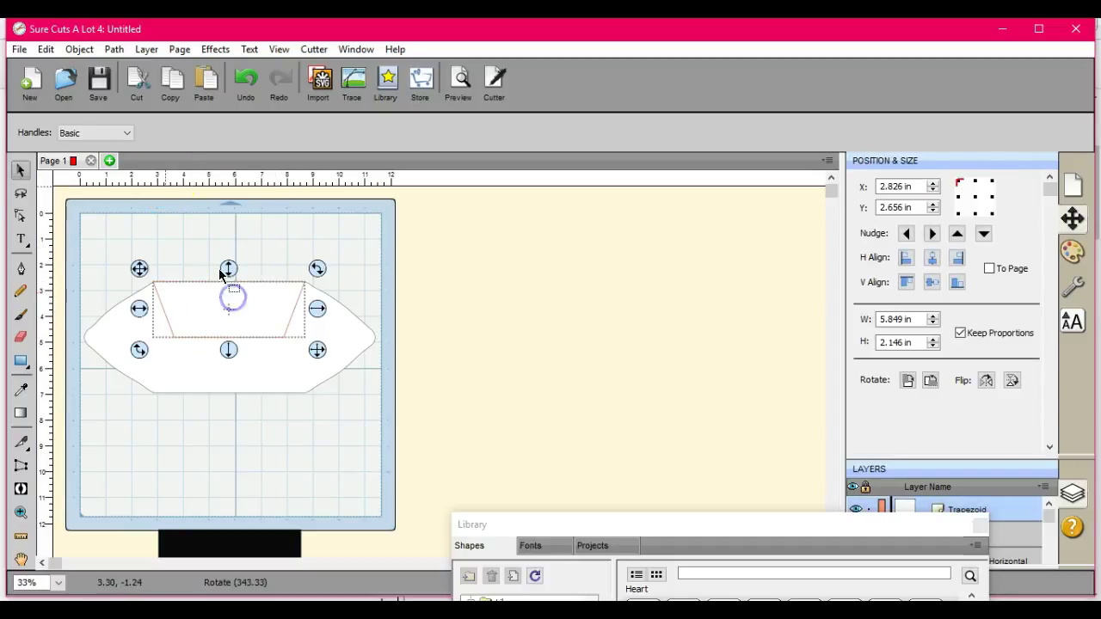
# - Flip the trapezoid vertically so its wide side faces down
pyautogui.click(82, 50)
pyautogui.moveTo(87, 70)
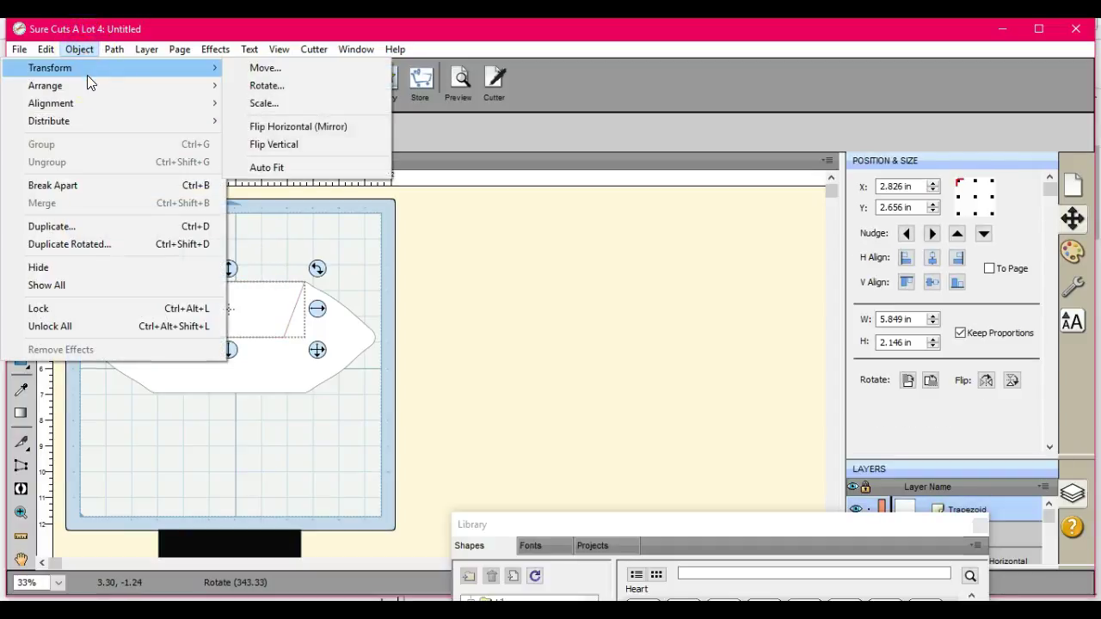
pyautogui.click(273, 145)
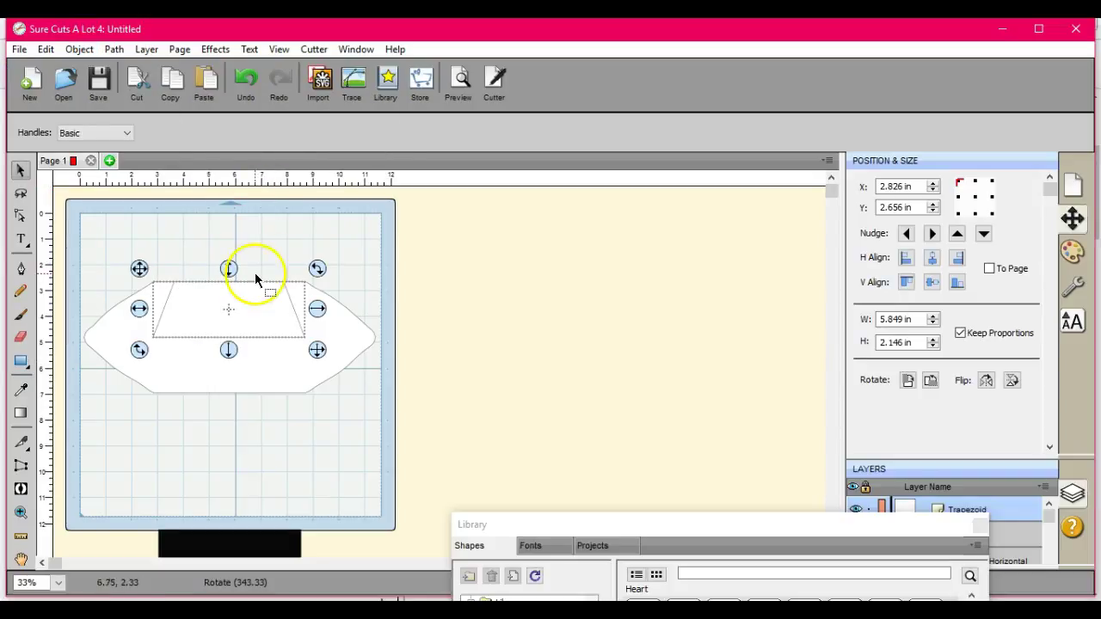
# - Move the trapezoid above the envelope so its base slightly overlaps the upper edge, at Y 0.540 in
pyautogui.moveTo(225, 268); pyautogui.dragTo(221, 211)
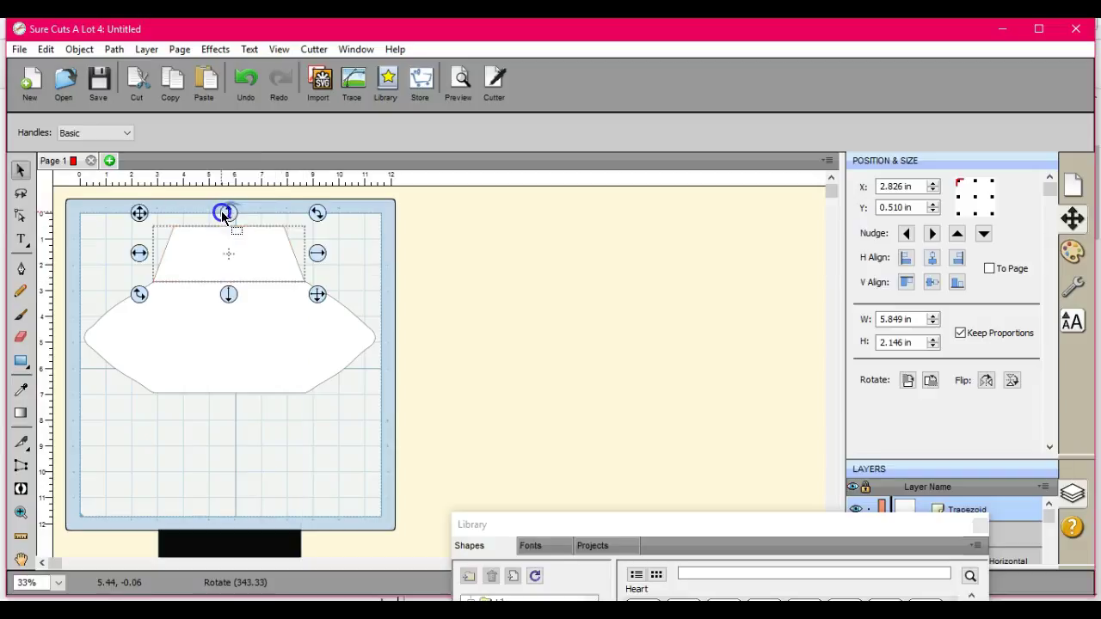
pyautogui.click(984, 235)
pyautogui.click(985, 235)
pyautogui.click(985, 235)
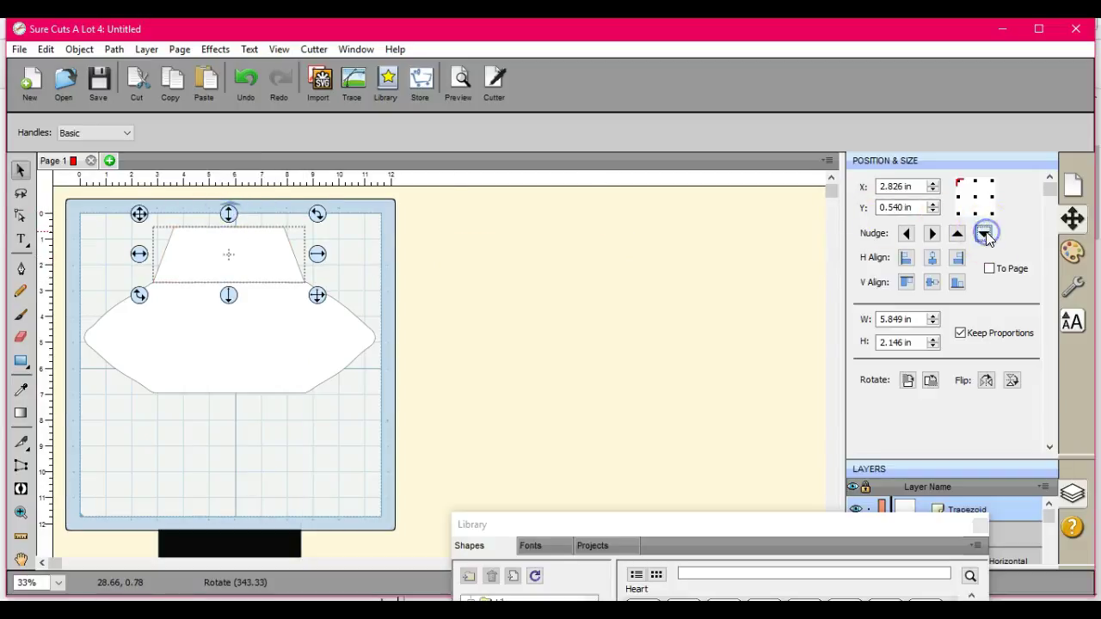
pyautogui.click(456, 502)
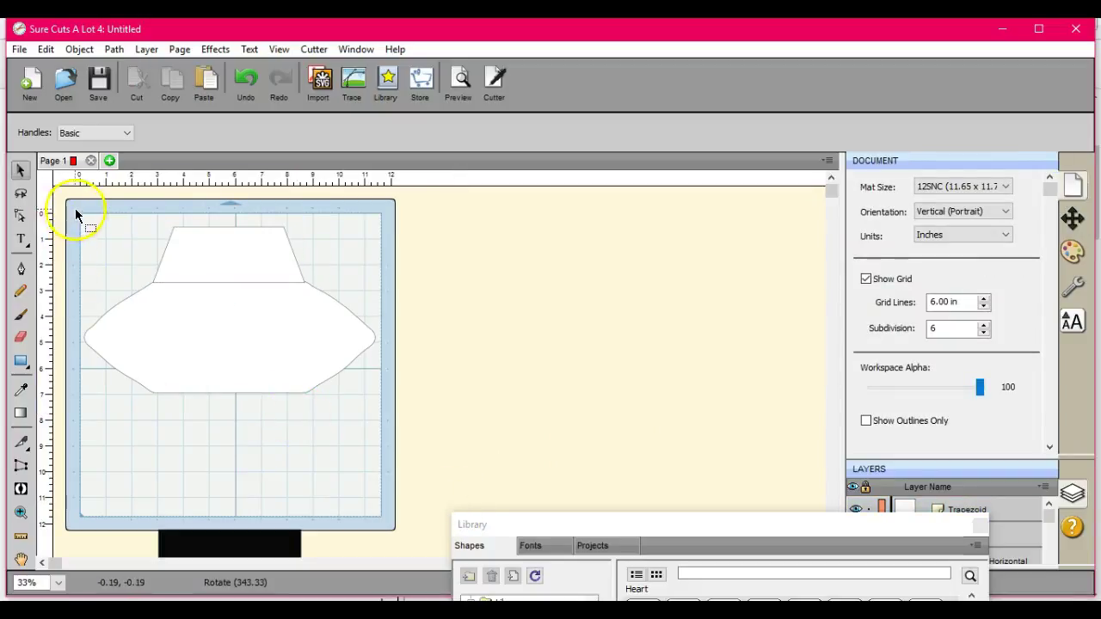
# - Unite the trapezoid and the envelope into a single shape
pyautogui.moveTo(75, 205); pyautogui.dragTo(407, 456)
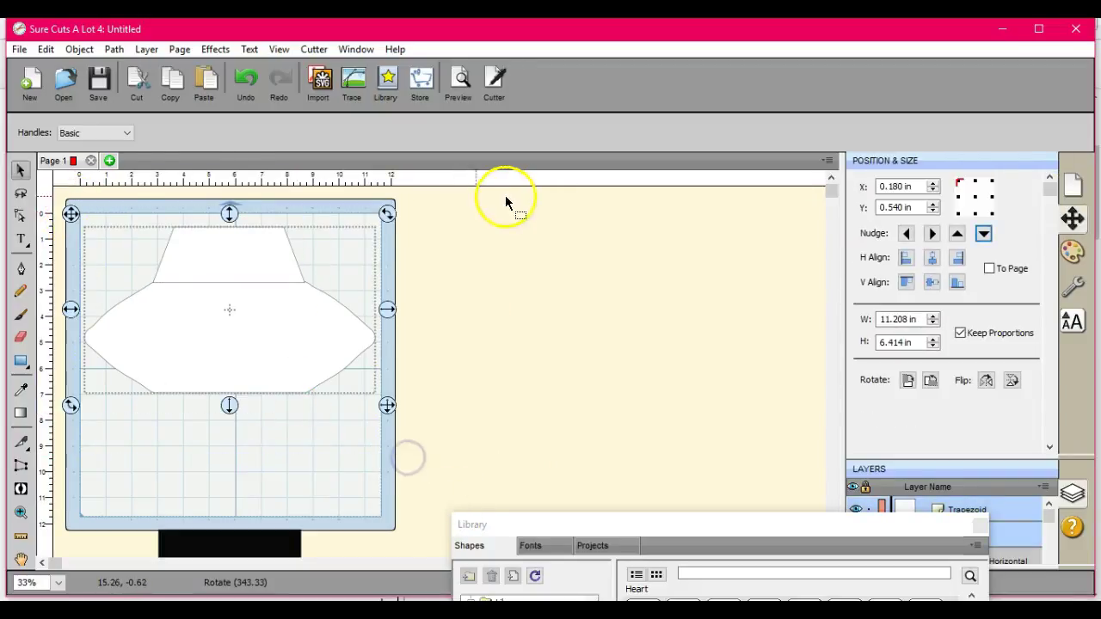
pyautogui.click(109, 52)
pyautogui.click(103, 69)
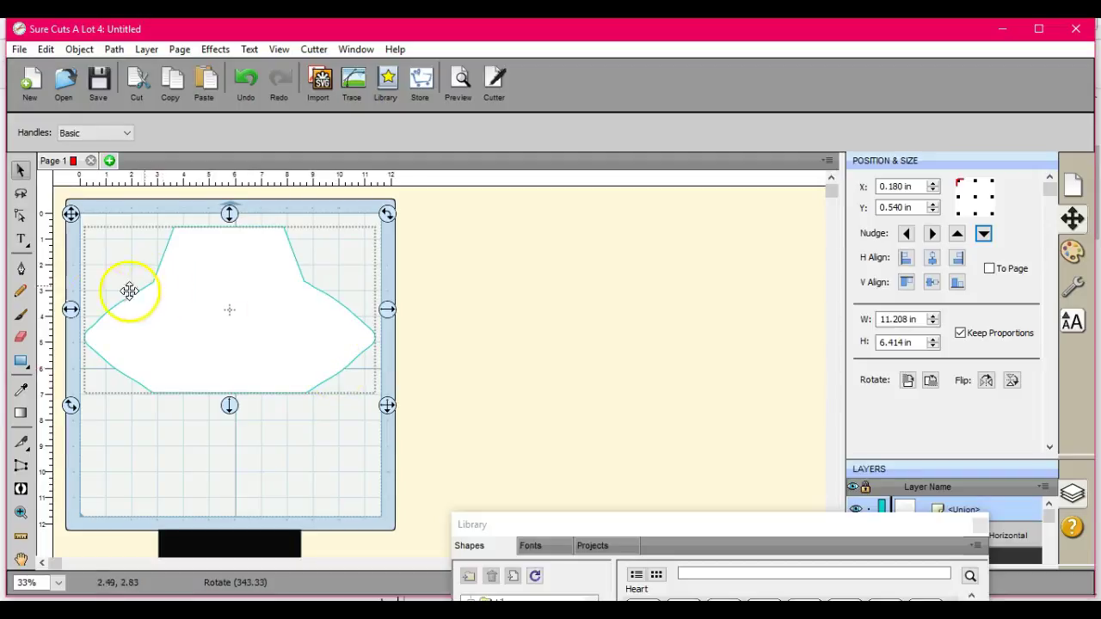
# - Delete the intermediate nodes along the upper slanted edges of the left and right flaps to straighten them
pyautogui.click(20, 216)
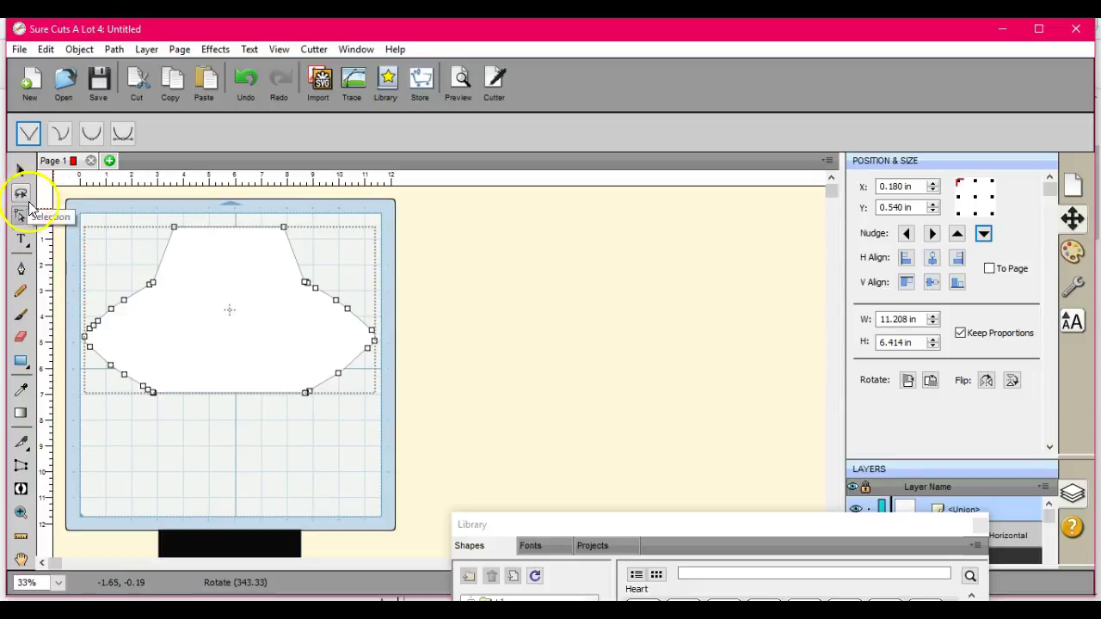
pyautogui.moveTo(78, 285); pyautogui.dragTo(177, 336)
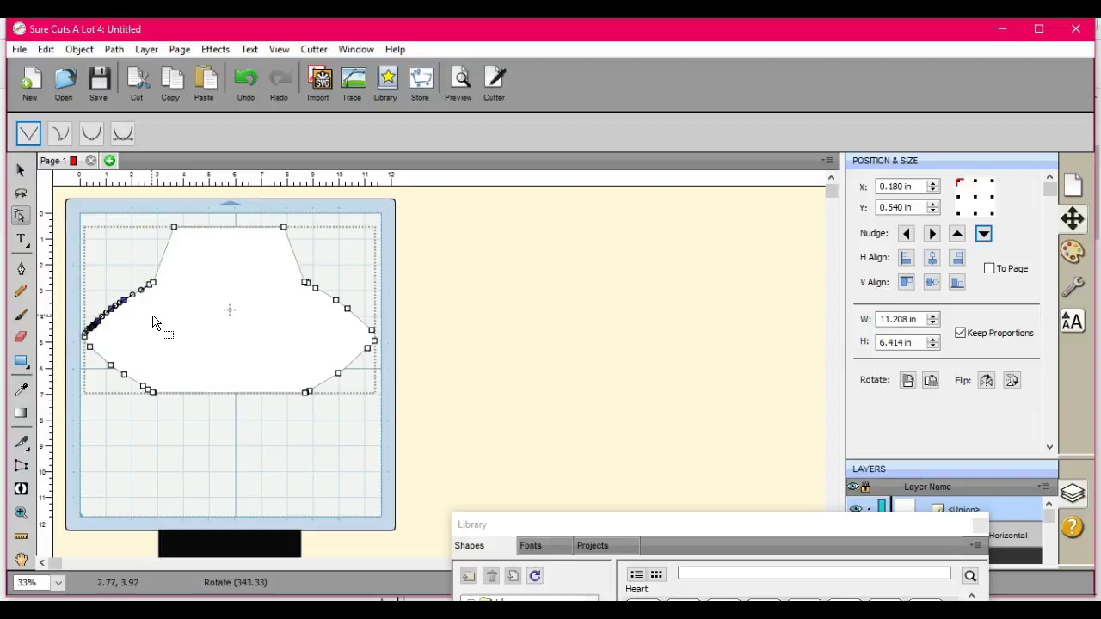
pyautogui.press('Delete')
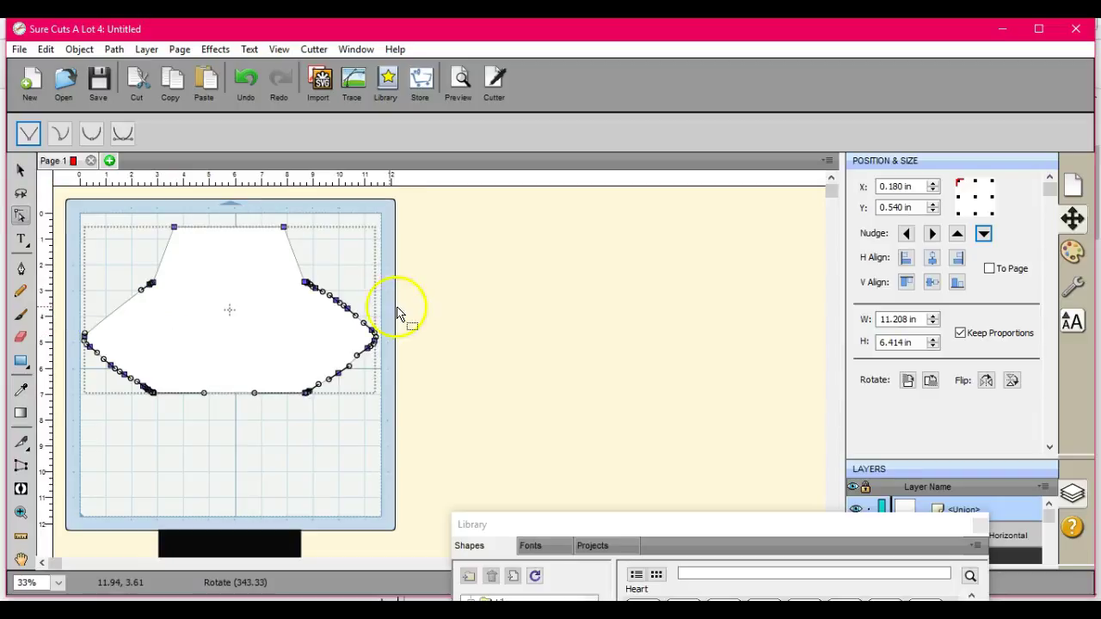
pyautogui.click(308, 256)
pyautogui.moveTo(307, 259); pyautogui.dragTo(370, 340)
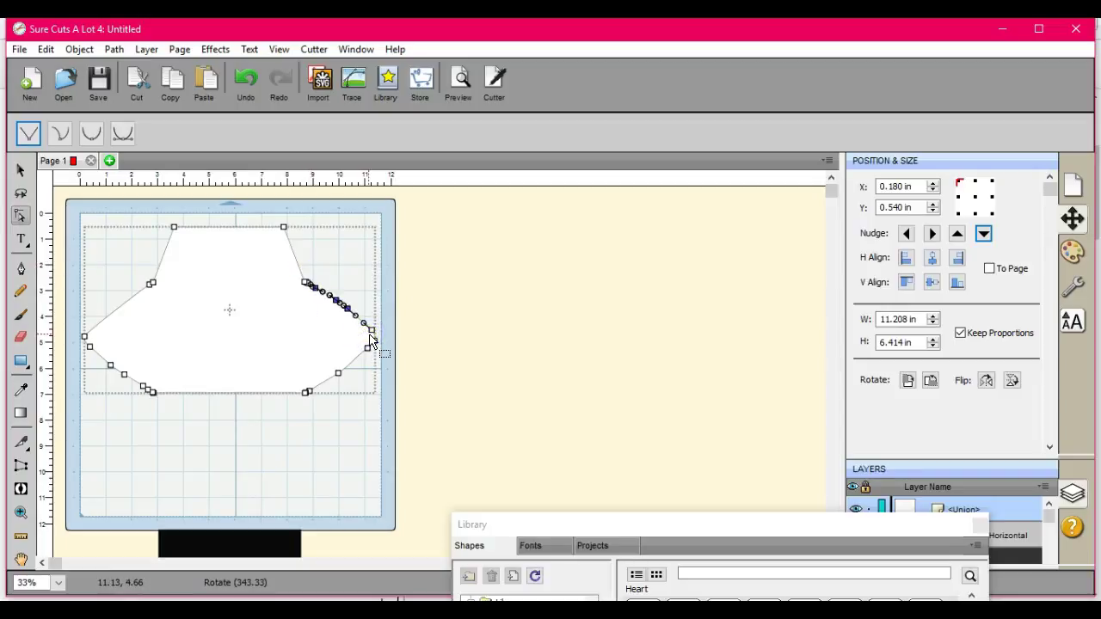
pyautogui.press('Delete')
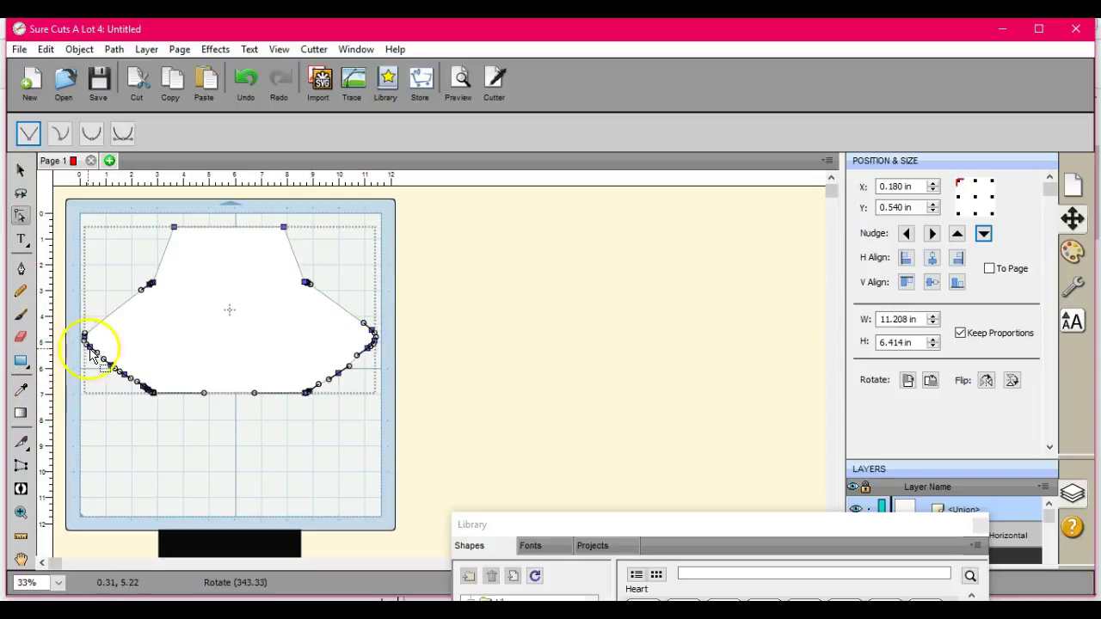
# - Delete the intermediate nodes along the left flap's lower slanted edge to straighten it
pyautogui.moveTo(67, 345); pyautogui.dragTo(147, 411)
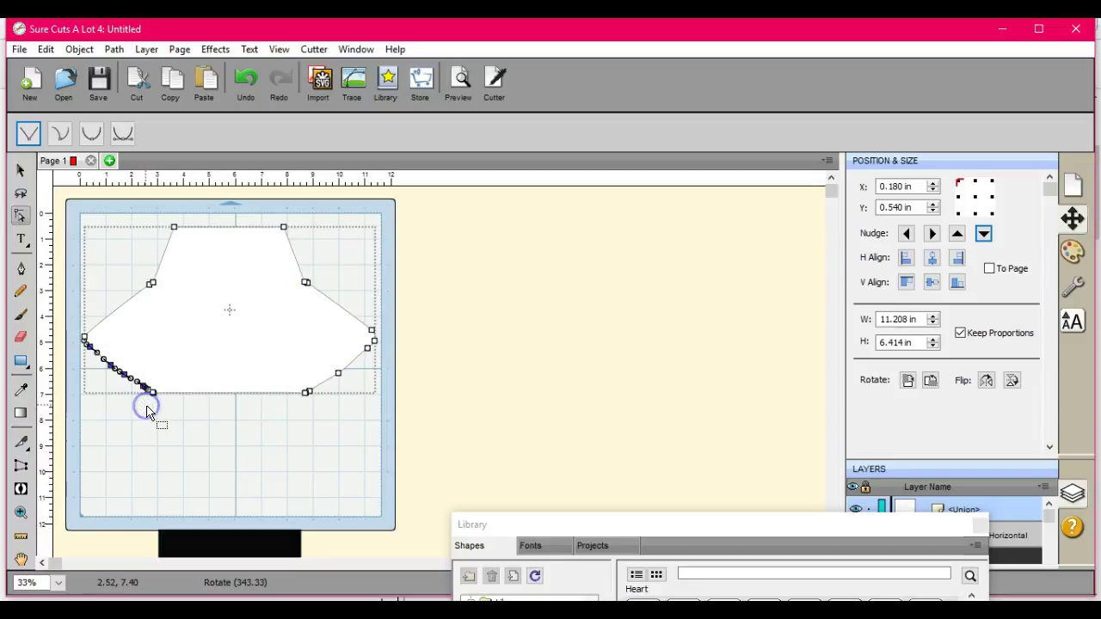
pyautogui.press('Delete')
pyautogui.click(357, 431)
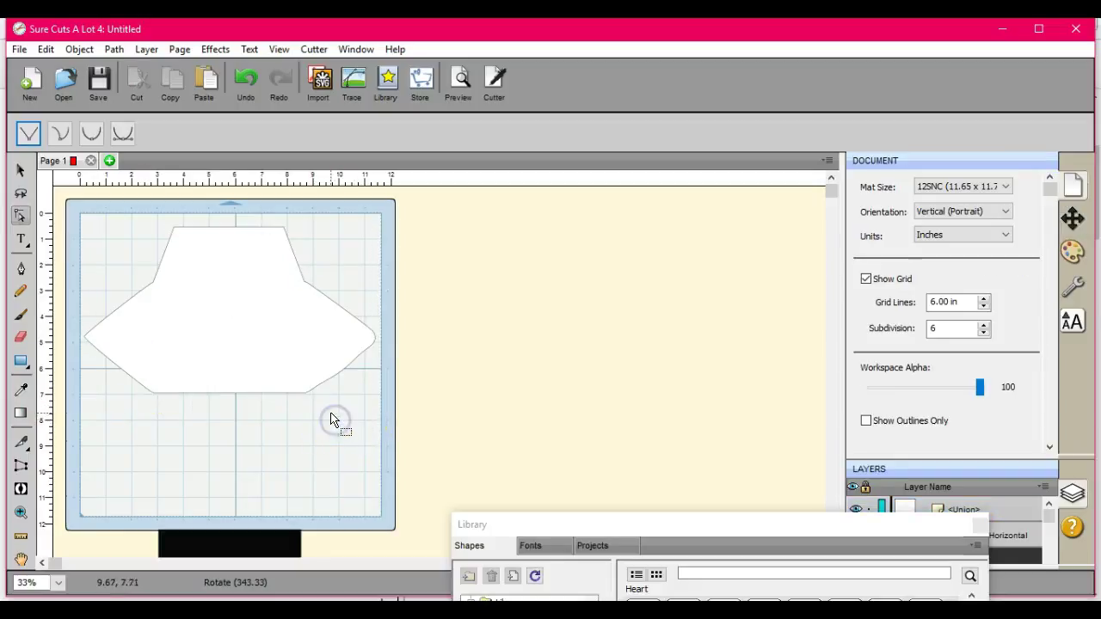
# - Delete the extra node at the inner end of the right flap's lower slanted edge, undoing the last change
pyautogui.click(327, 378)
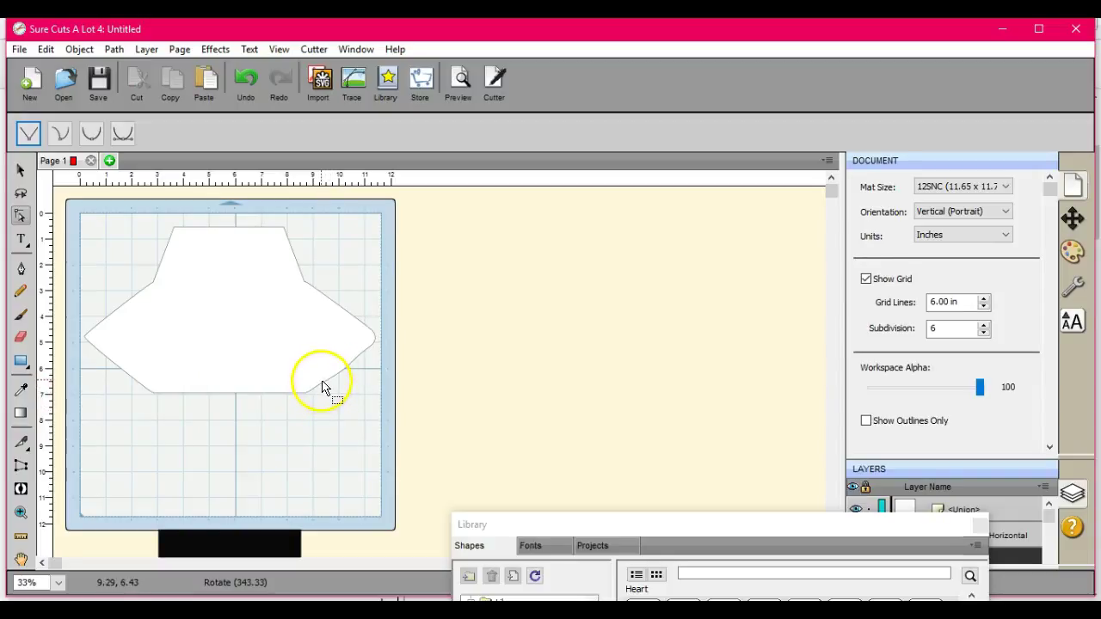
pyautogui.click(322, 380)
pyautogui.click(338, 374)
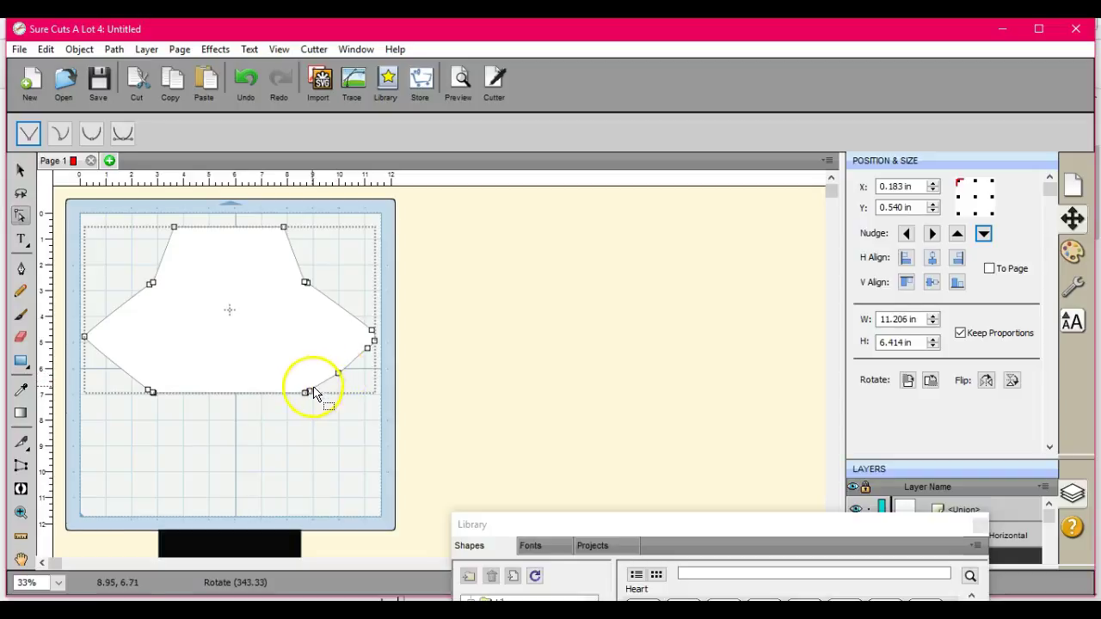
pyautogui.click(309, 393)
pyautogui.click(320, 397)
pyautogui.click(246, 75)
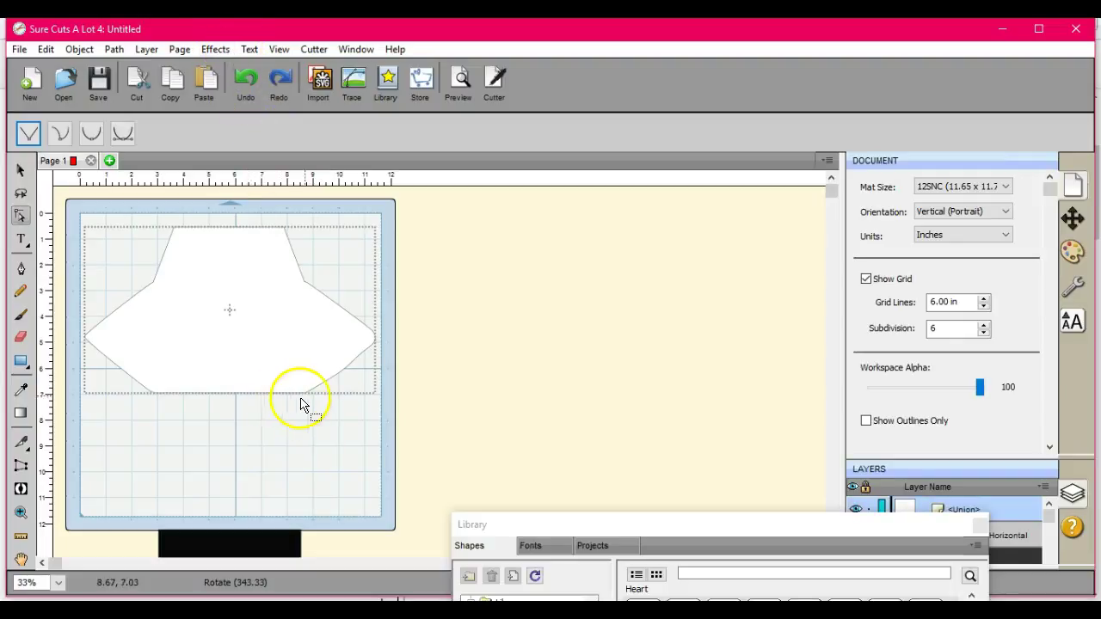
pyautogui.click(315, 384)
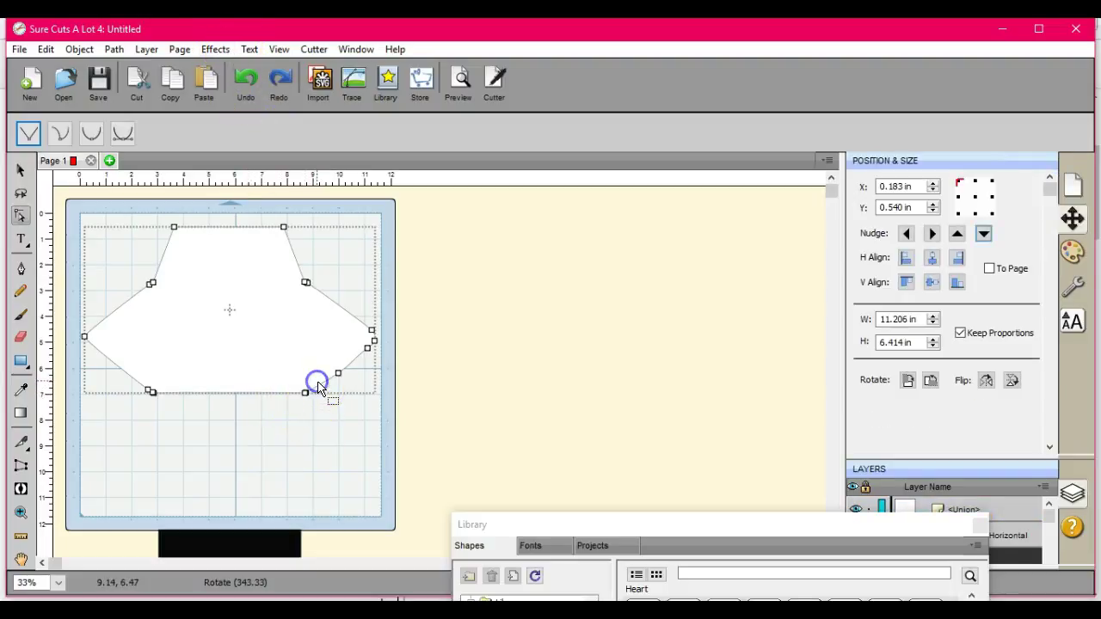
# - Delete the remaining two intermediate nodes along the right flap's lower slanted edge to straighten it
pyautogui.click(368, 349)
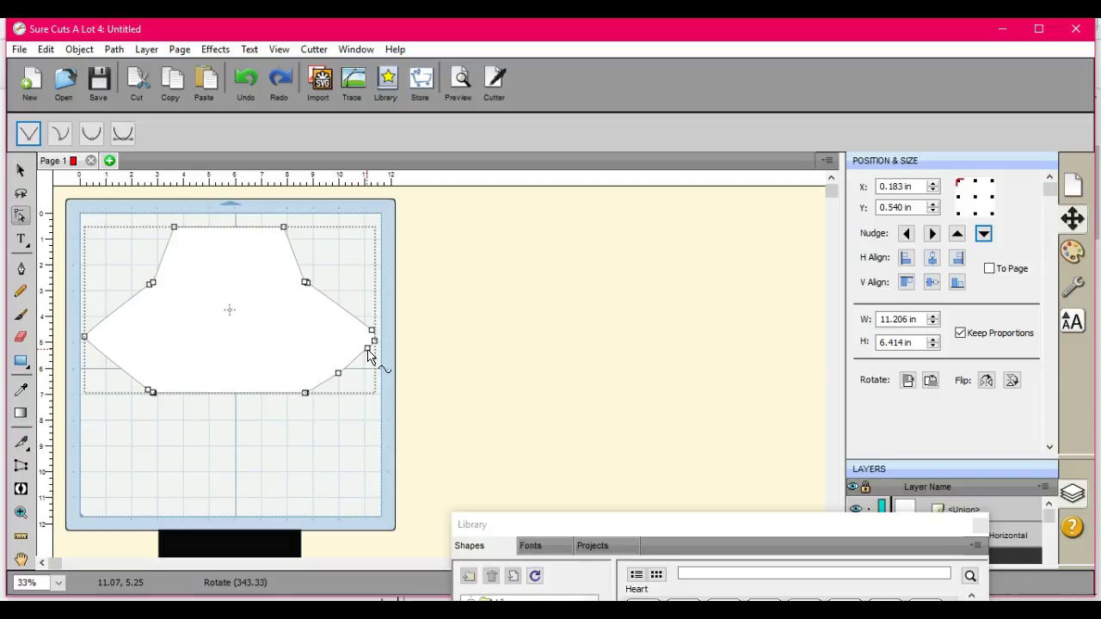
pyautogui.press('Delete')
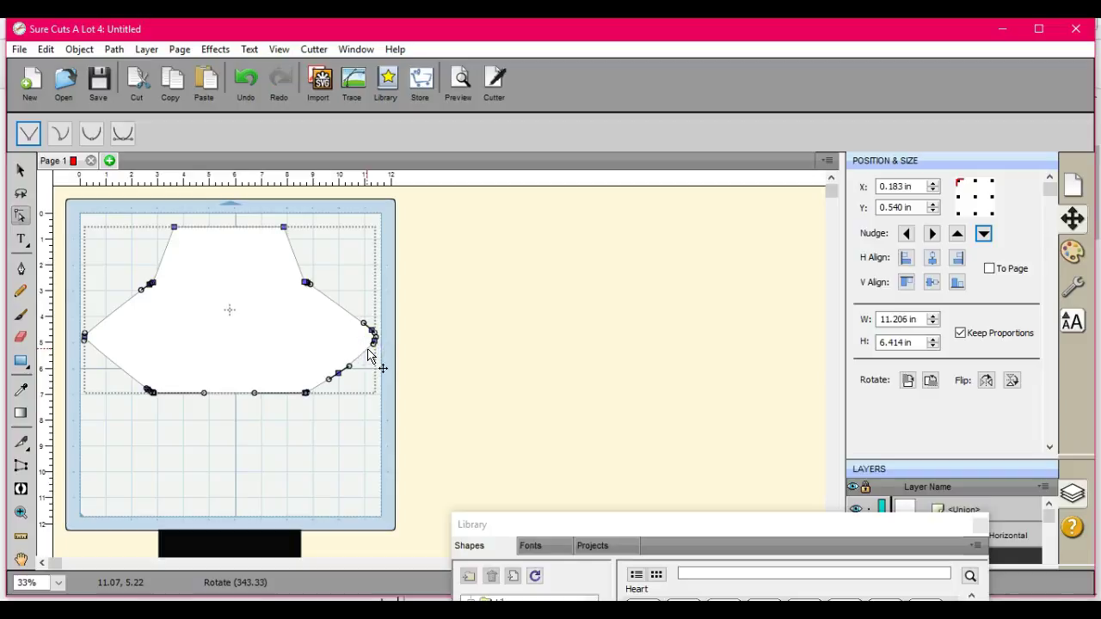
pyautogui.click(333, 391)
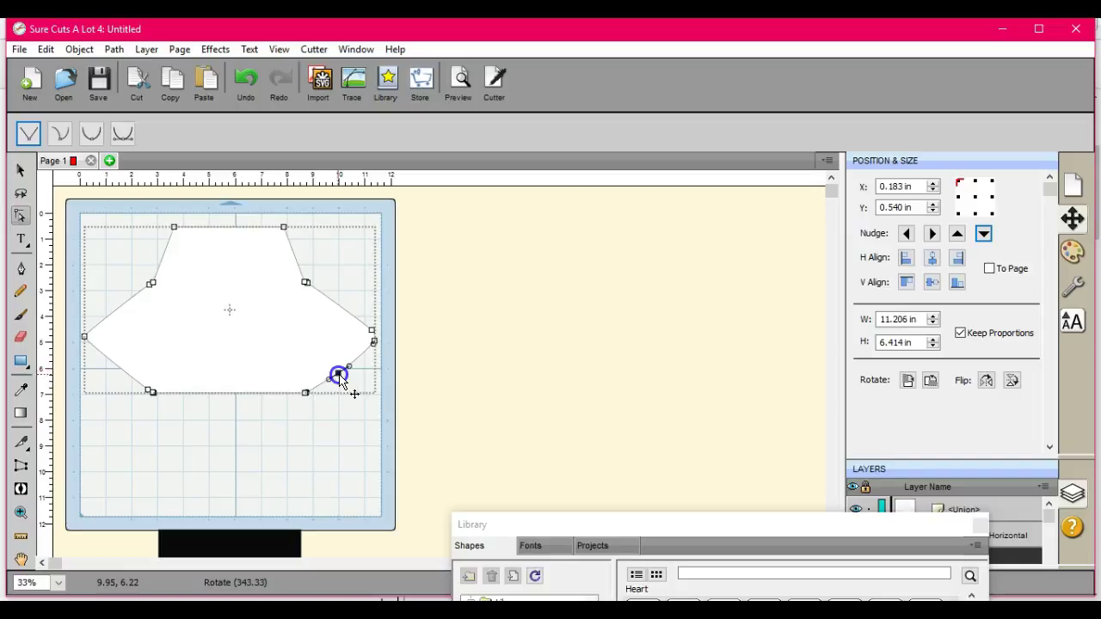
pyautogui.press('Delete')
pyautogui.click(333, 411)
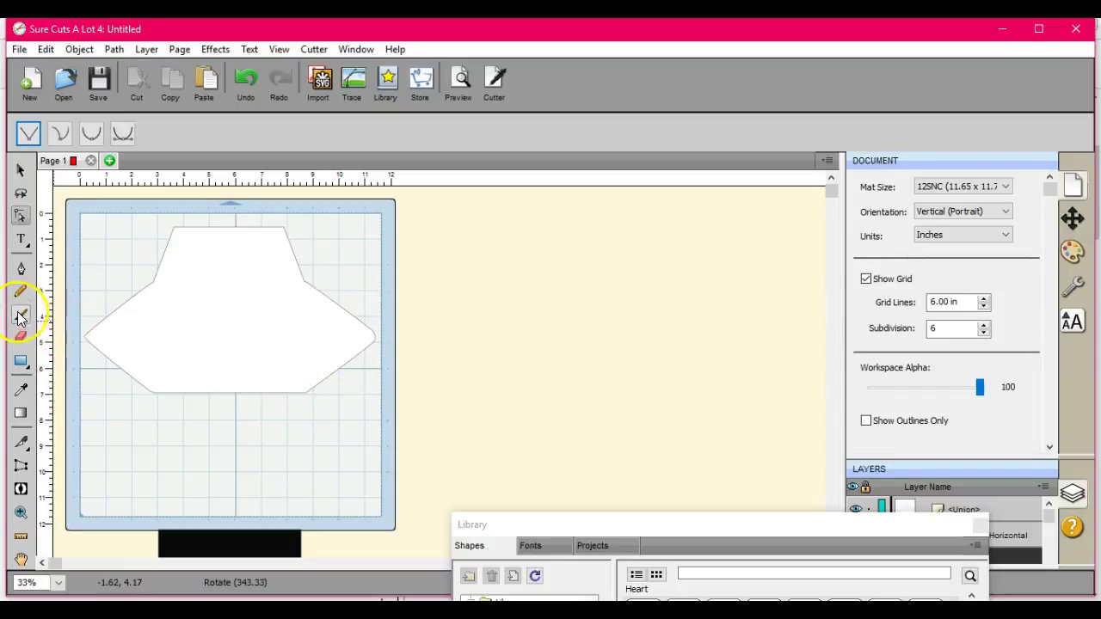
# - Add a node midway along the left flap's lower slanted edge using the Pen tool
pyautogui.click(21, 272)
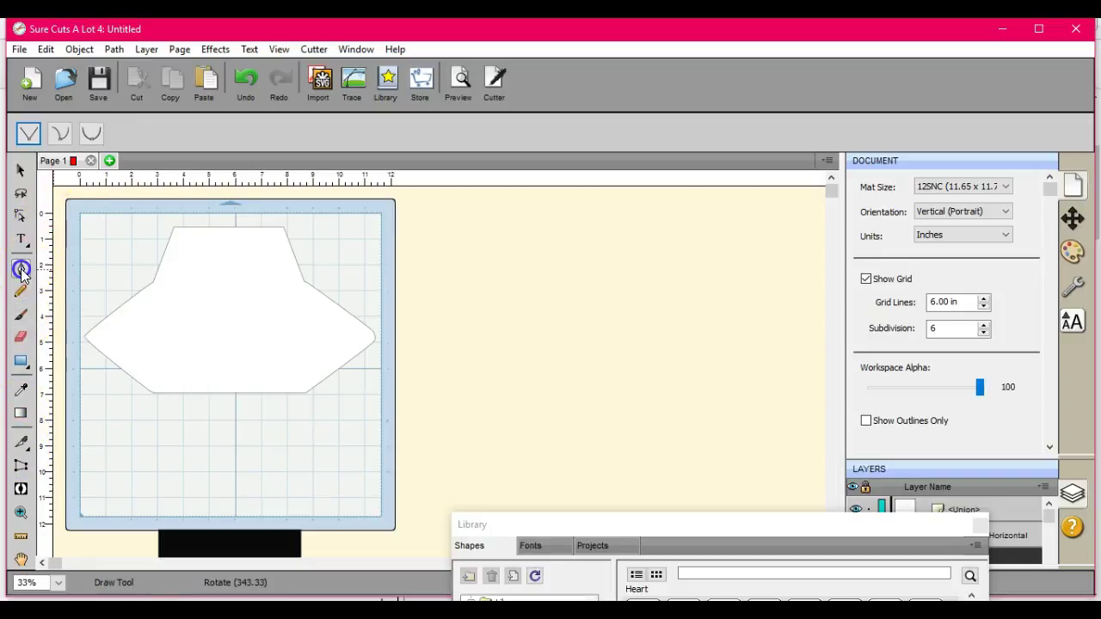
pyautogui.click(114, 365)
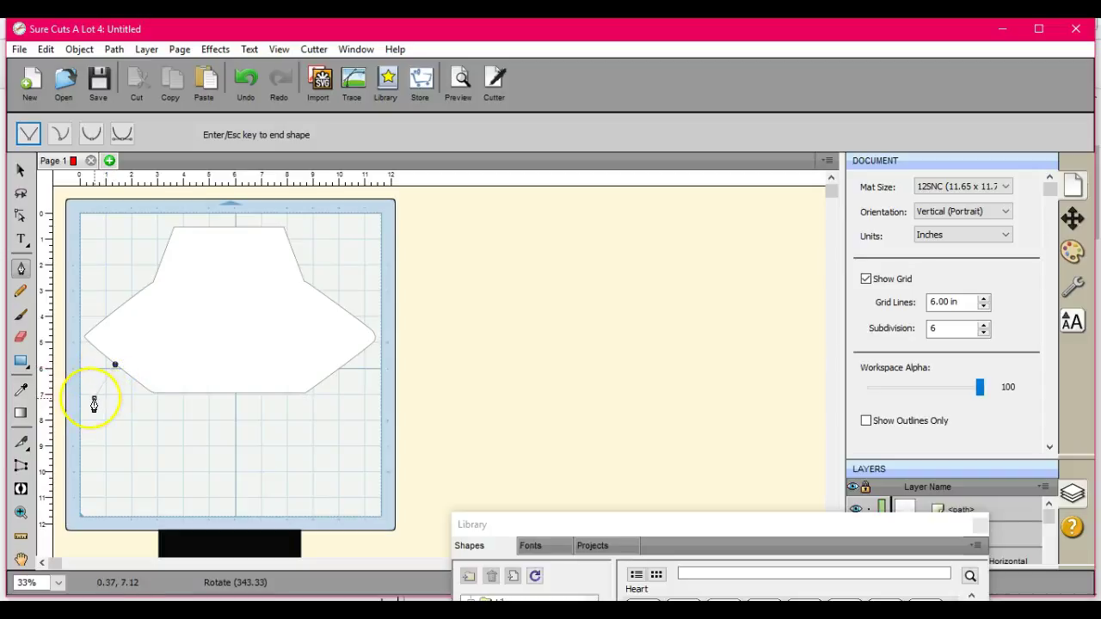
pyautogui.press('Escape')
pyautogui.click(109, 367)
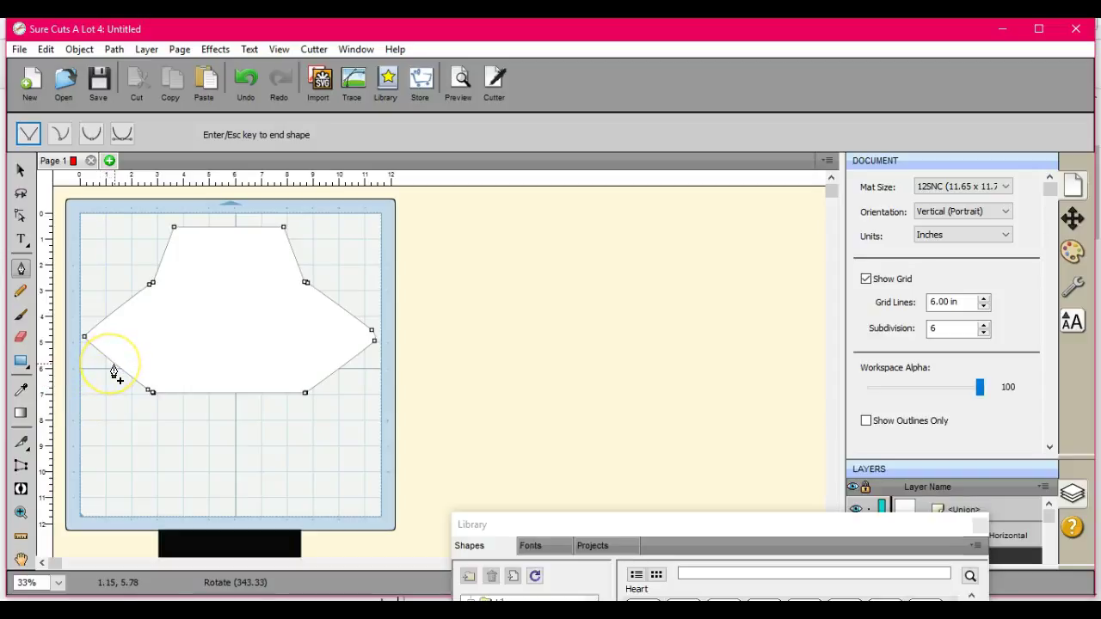
pyautogui.click(111, 364)
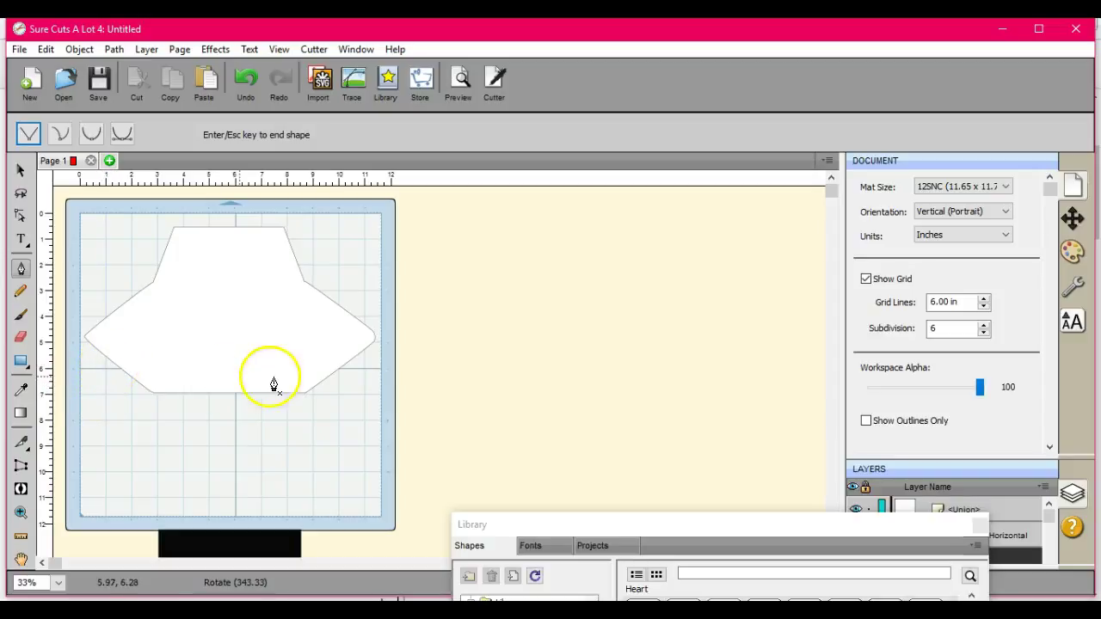
# - Add midpoint nodes on the right flap's lower and upper slanted edges and the left flap's upper slanted edge
pyautogui.click(339, 373)
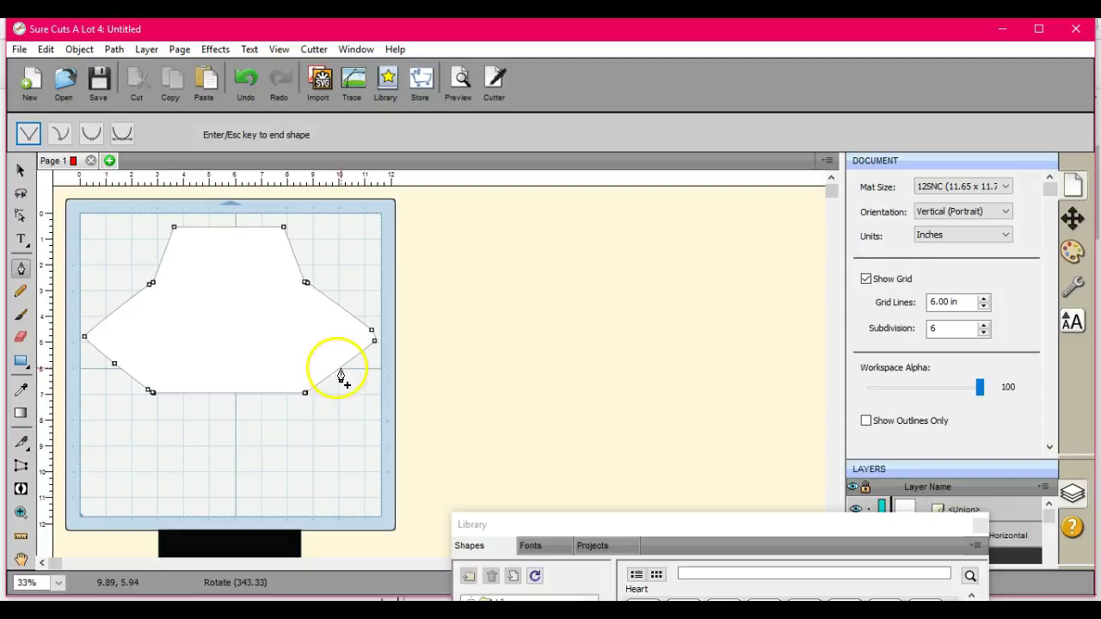
pyautogui.click(341, 375)
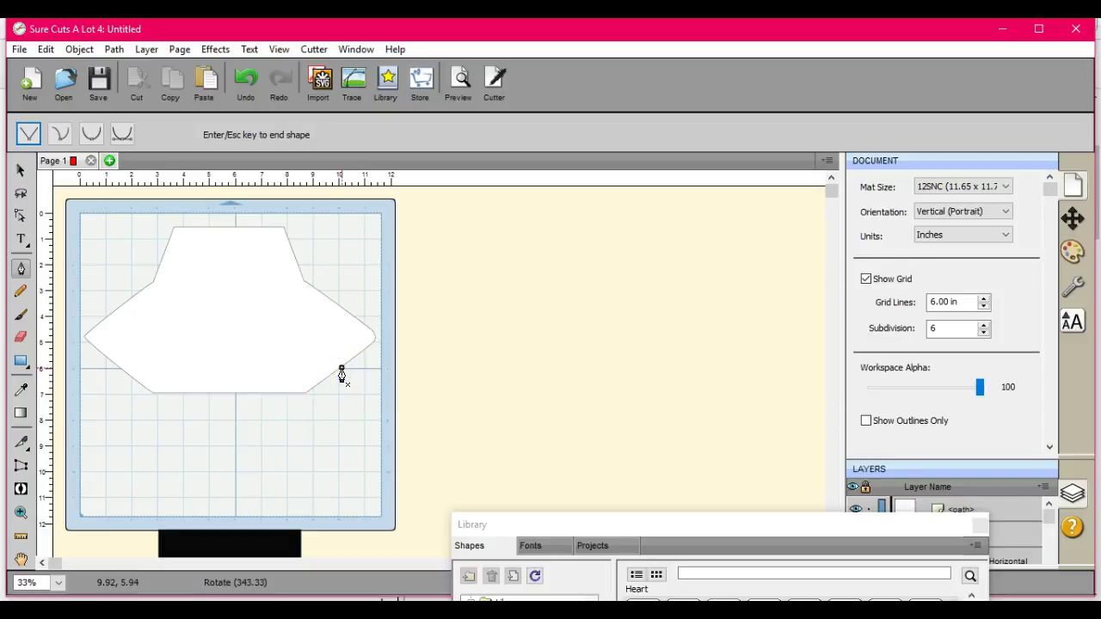
pyautogui.press('Escape')
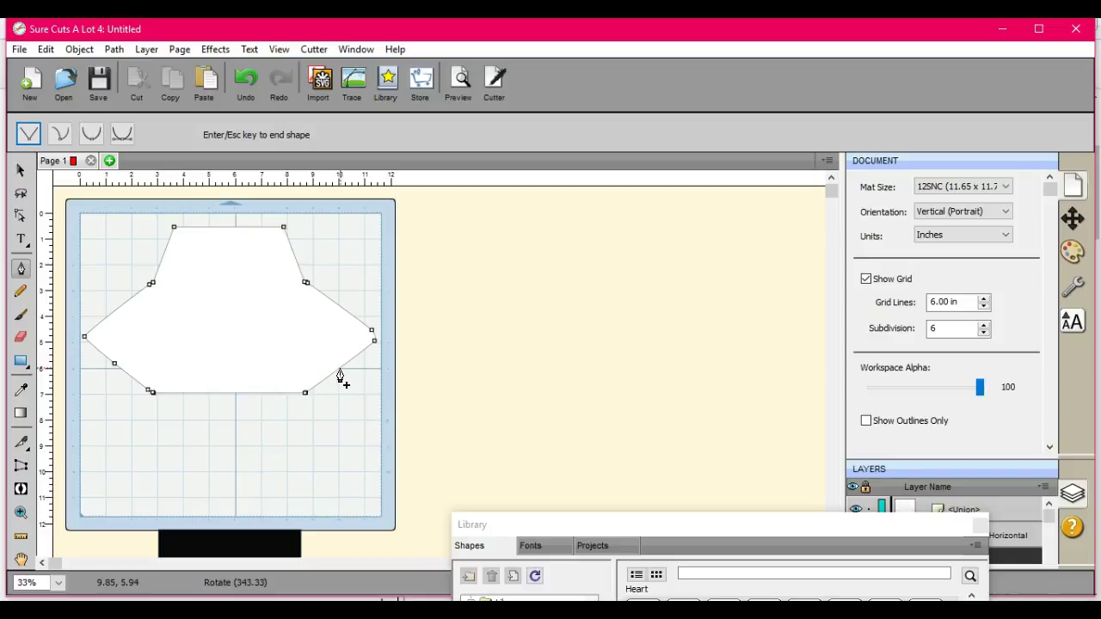
pyautogui.click(340, 315)
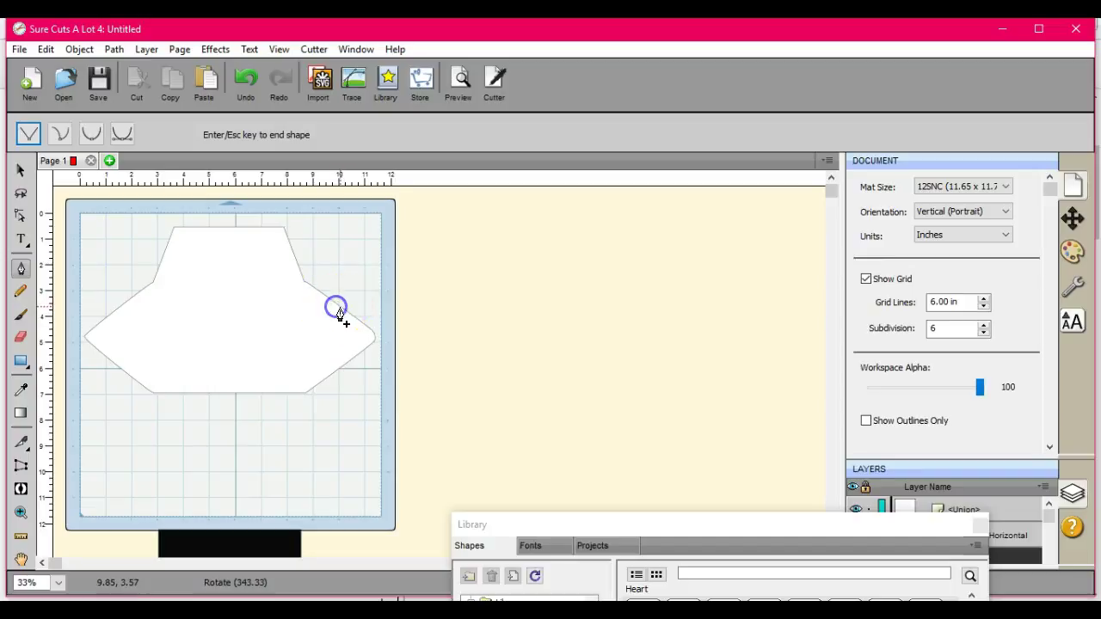
pyautogui.click(118, 313)
# - Move the midpoint node of each of the four slanted flap edges slightly outward so the edges curve
pyautogui.click(19, 213)
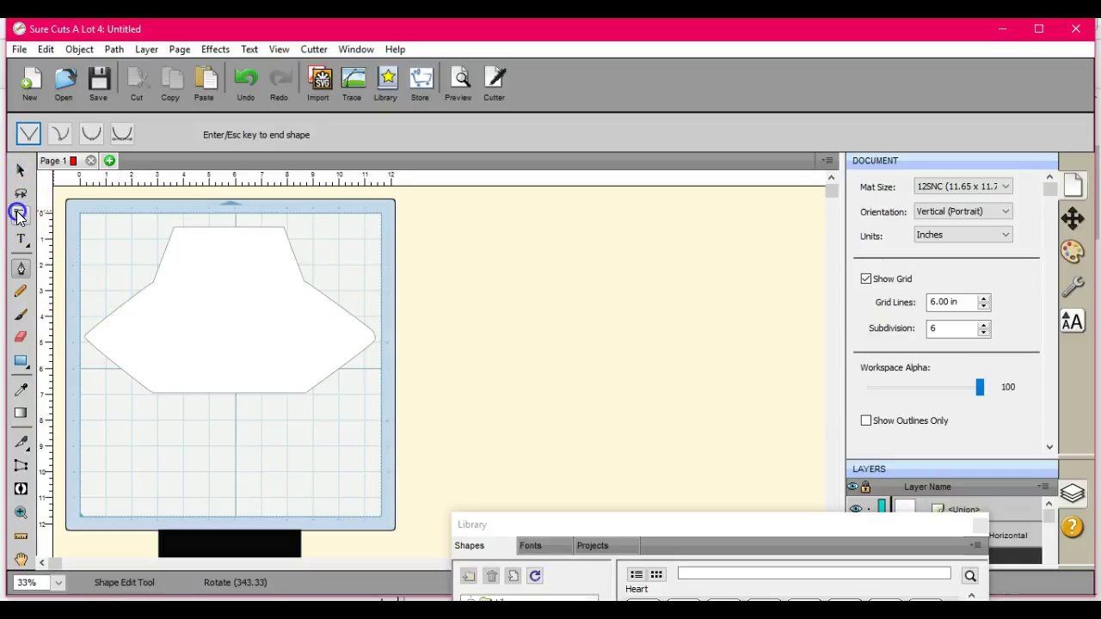
pyautogui.click(119, 308)
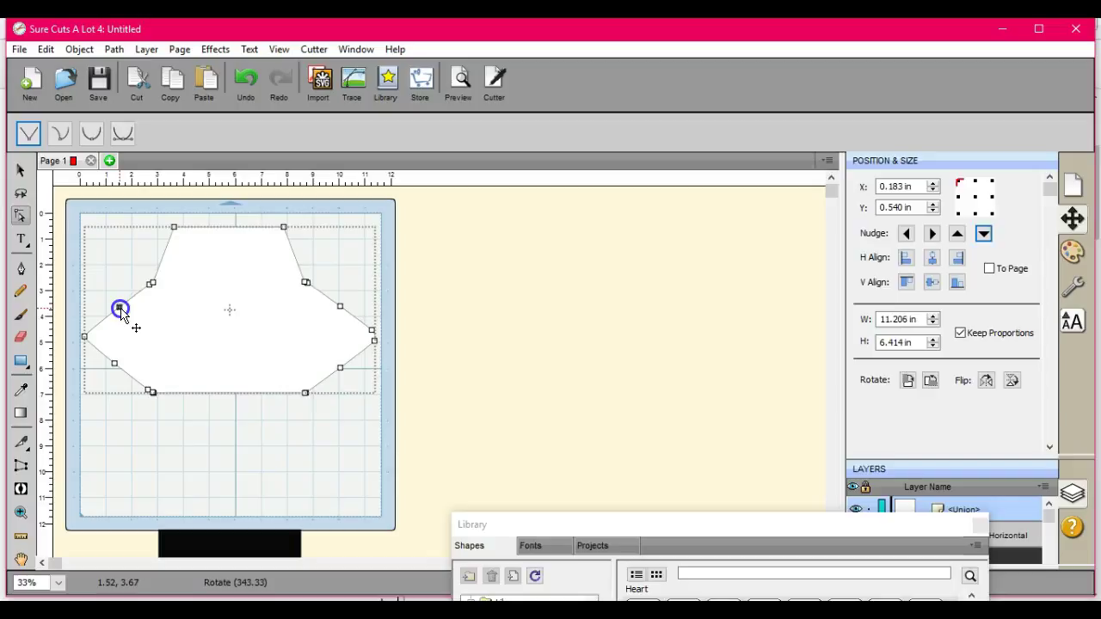
pyautogui.click(119, 308)
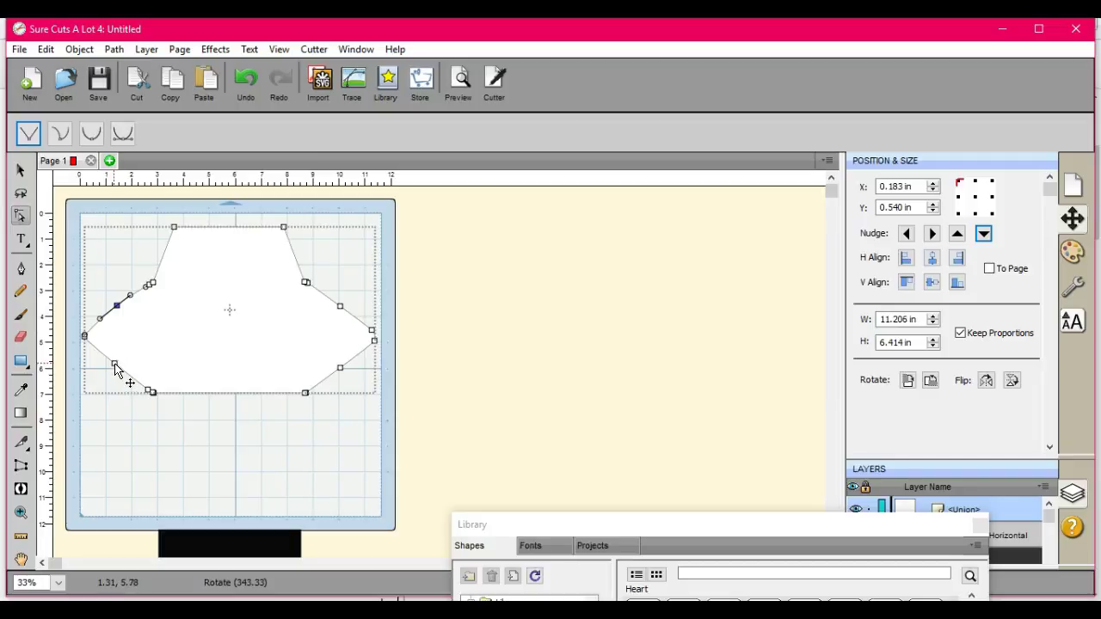
pyautogui.click(113, 364)
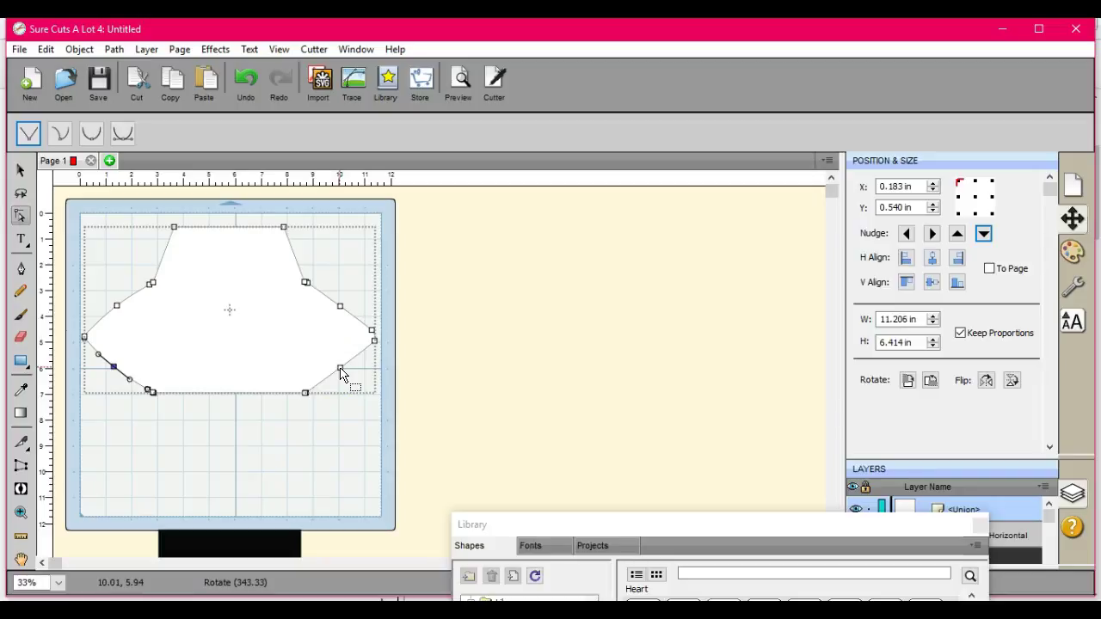
pyautogui.click(340, 369)
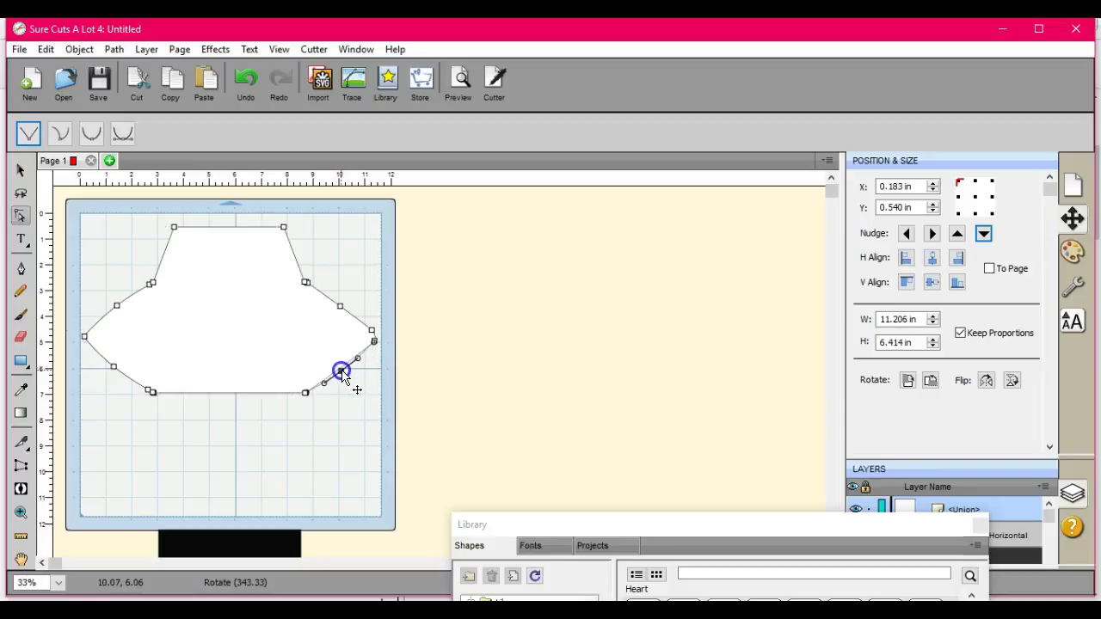
pyautogui.click(340, 306)
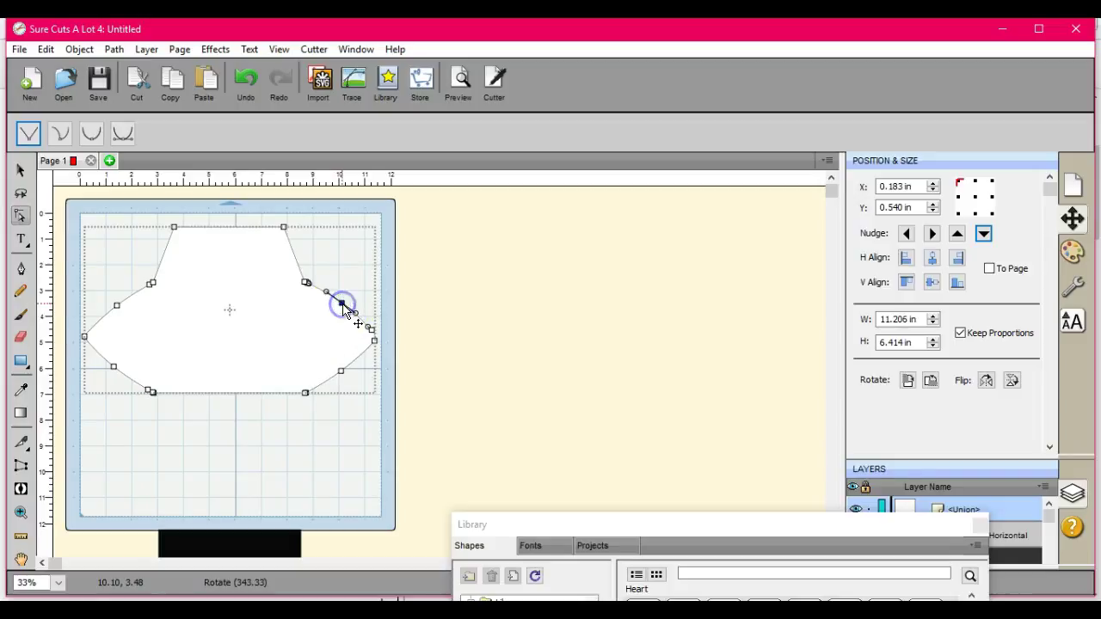
pyautogui.click(345, 424)
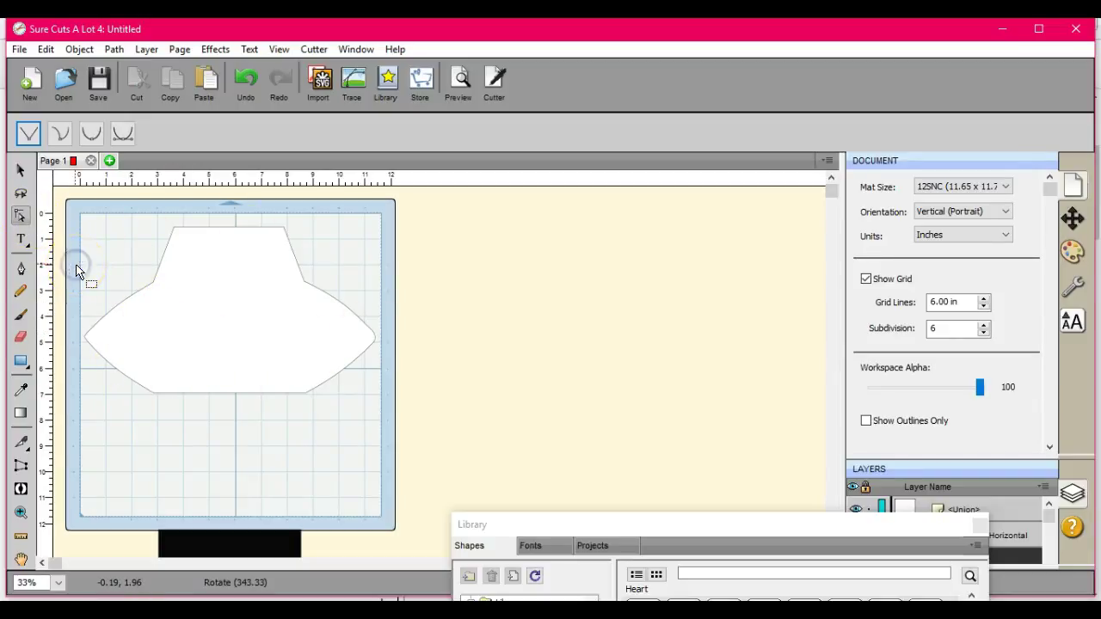
pyautogui.moveTo(76, 265); pyautogui.dragTo(175, 344)
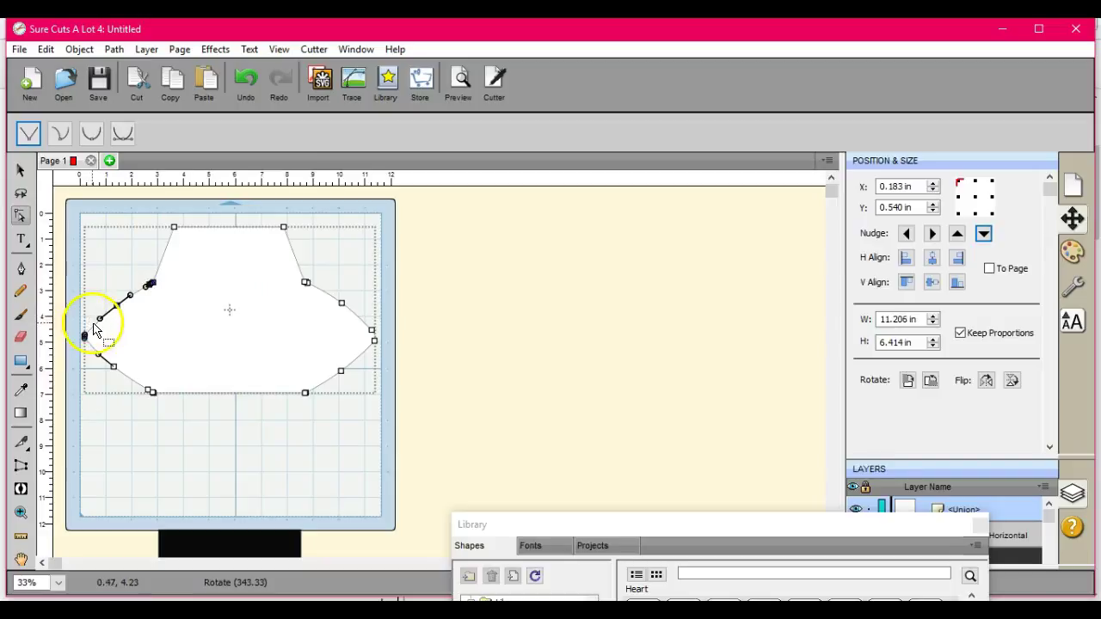
pyautogui.click(150, 283)
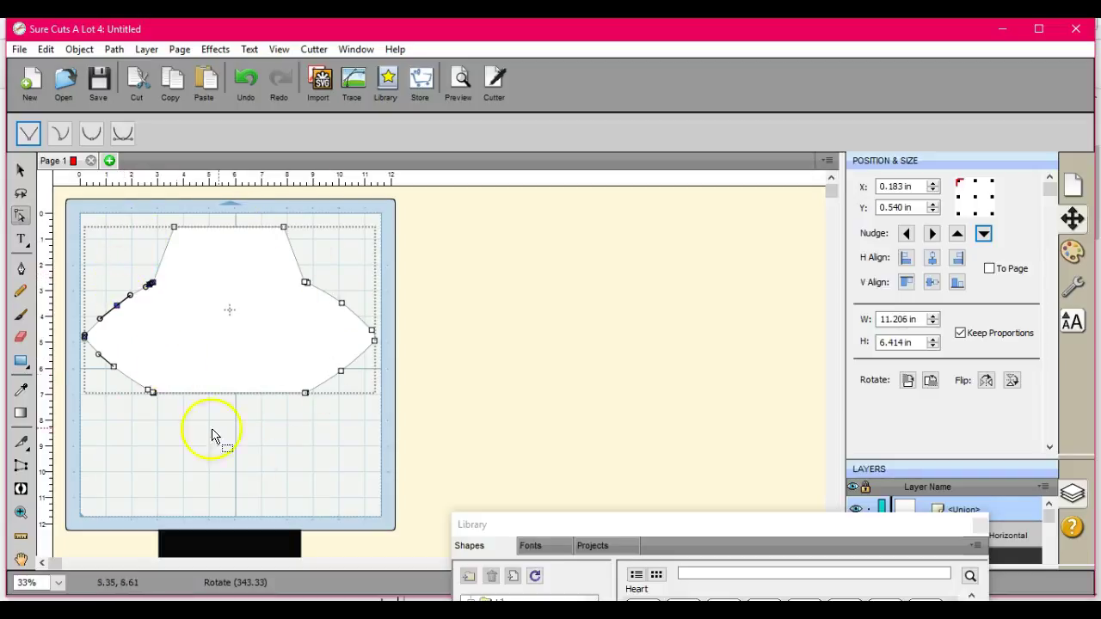
pyautogui.click(260, 471)
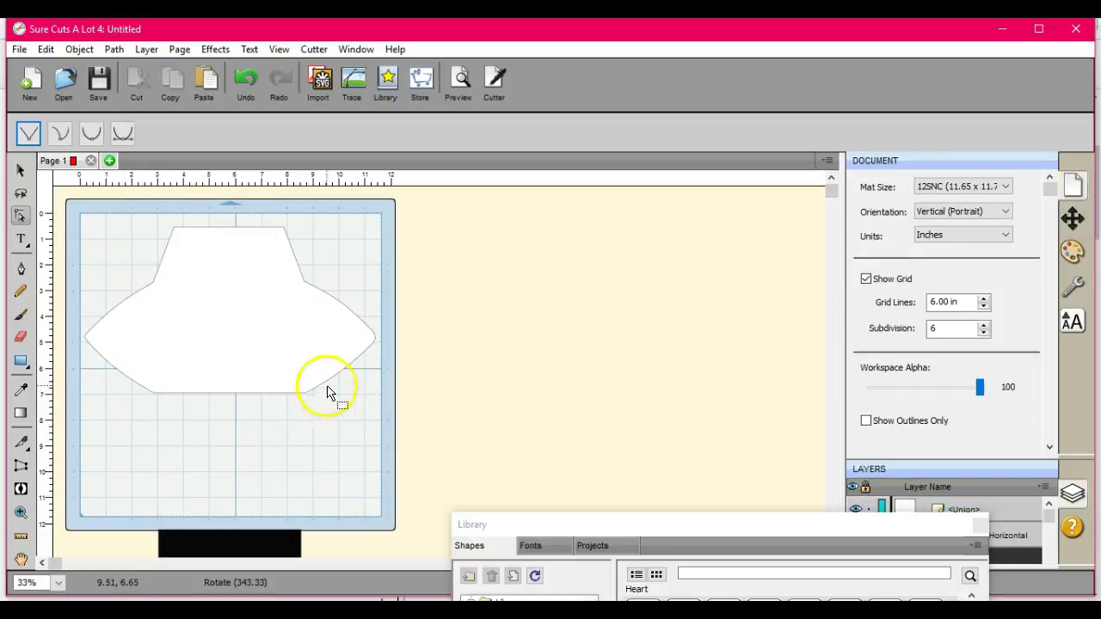
# - Try to delete the nodes selected around the right flap, and undo the deletion
pyautogui.click(315, 409)
pyautogui.moveTo(315, 409); pyautogui.dragTo(389, 273)
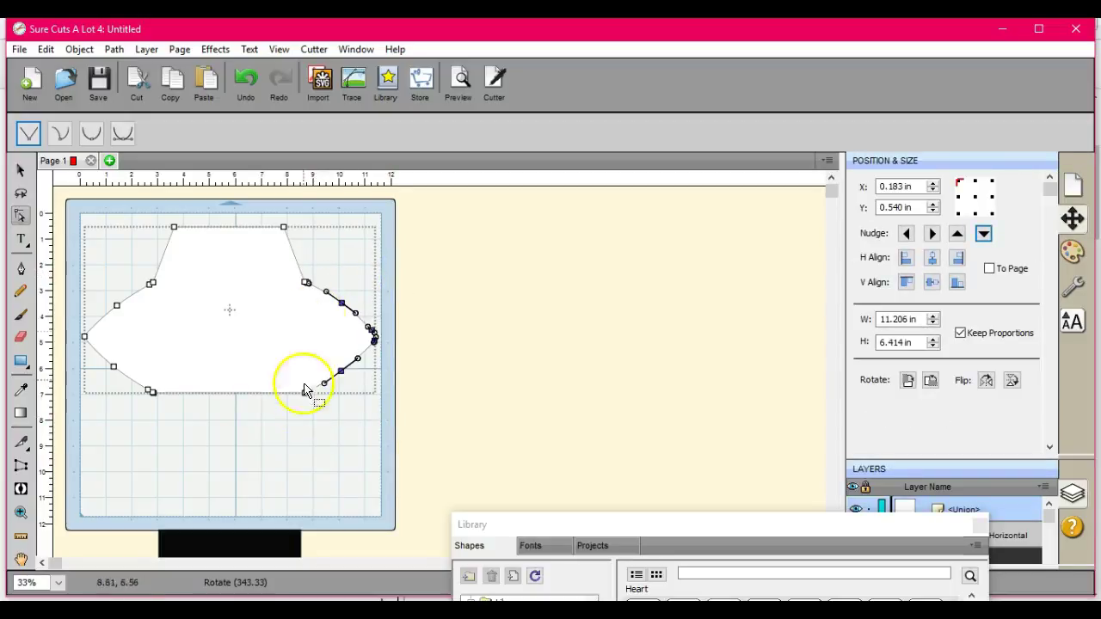
pyautogui.click(341, 308)
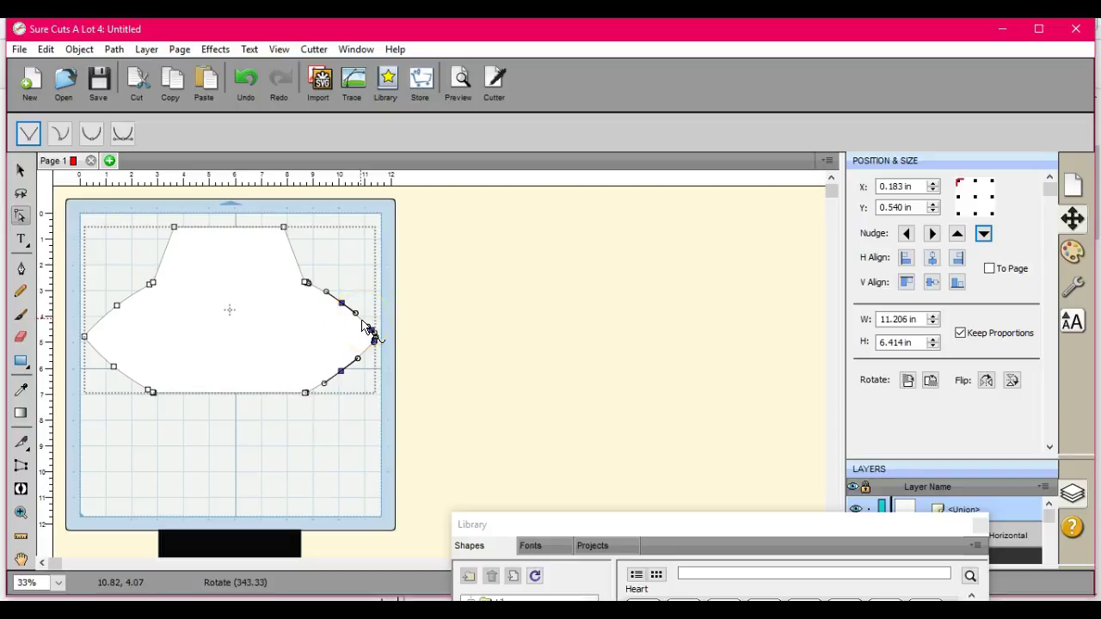
pyautogui.click(430, 462)
pyautogui.press('Delete')
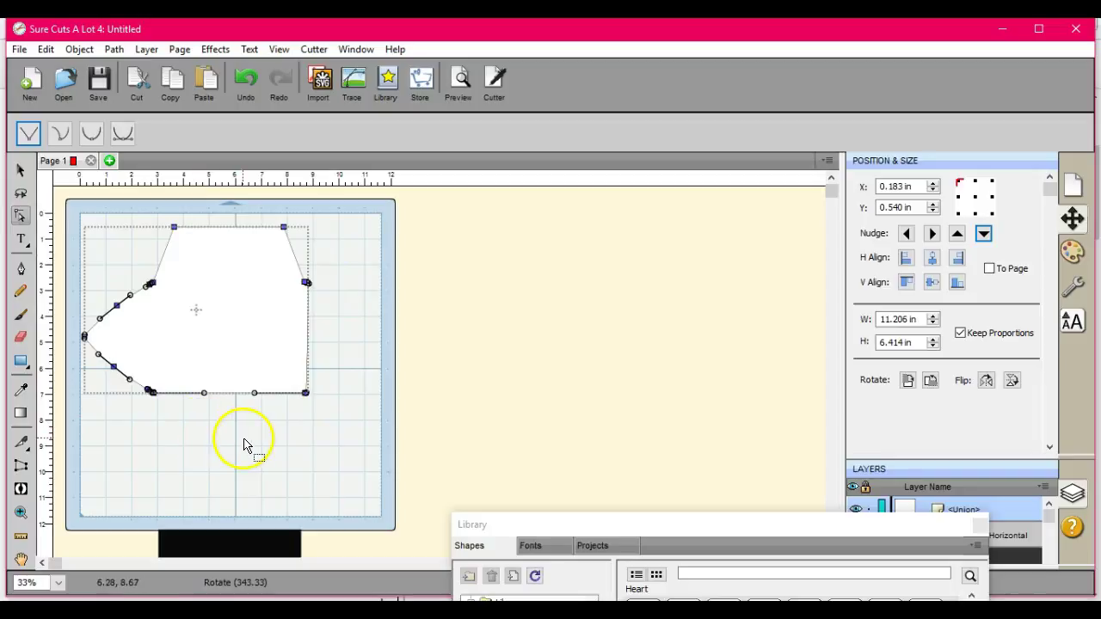
pyautogui.click(247, 80)
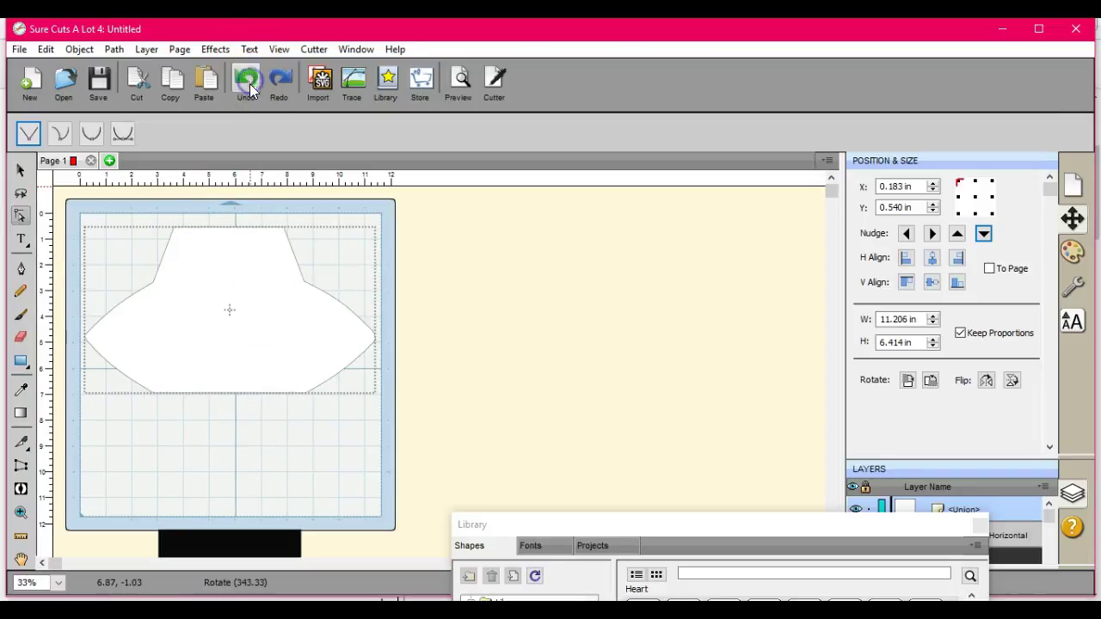
pyautogui.click(317, 421)
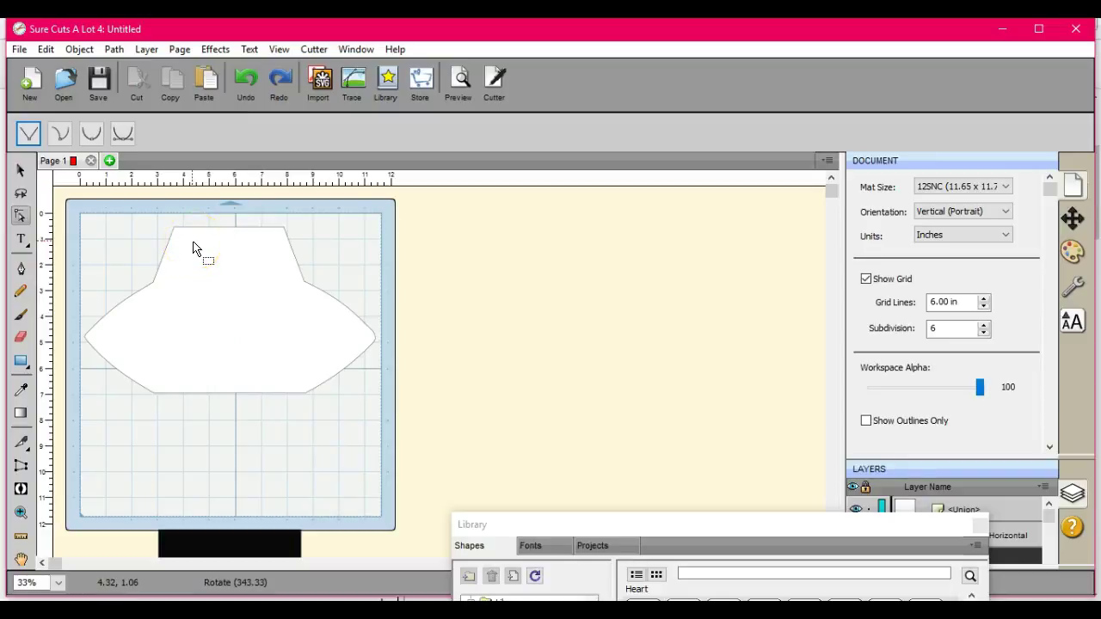
# - Reposition the Library window so that its grid of basic shapes is fully in view
pyautogui.click(262, 418)
pyautogui.click(609, 524)
pyautogui.moveTo(608, 525); pyautogui.dragTo(586, 138)
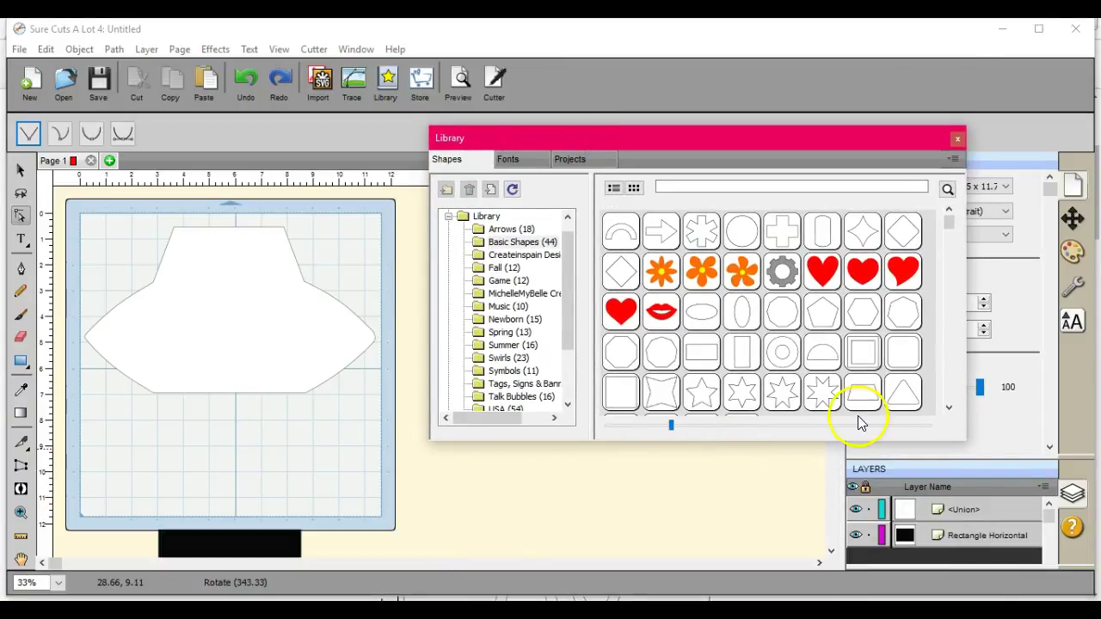
# - Insert a Triangle Rounded shape from the library, move it off the envelope and delete it
pyautogui.click(914, 396)
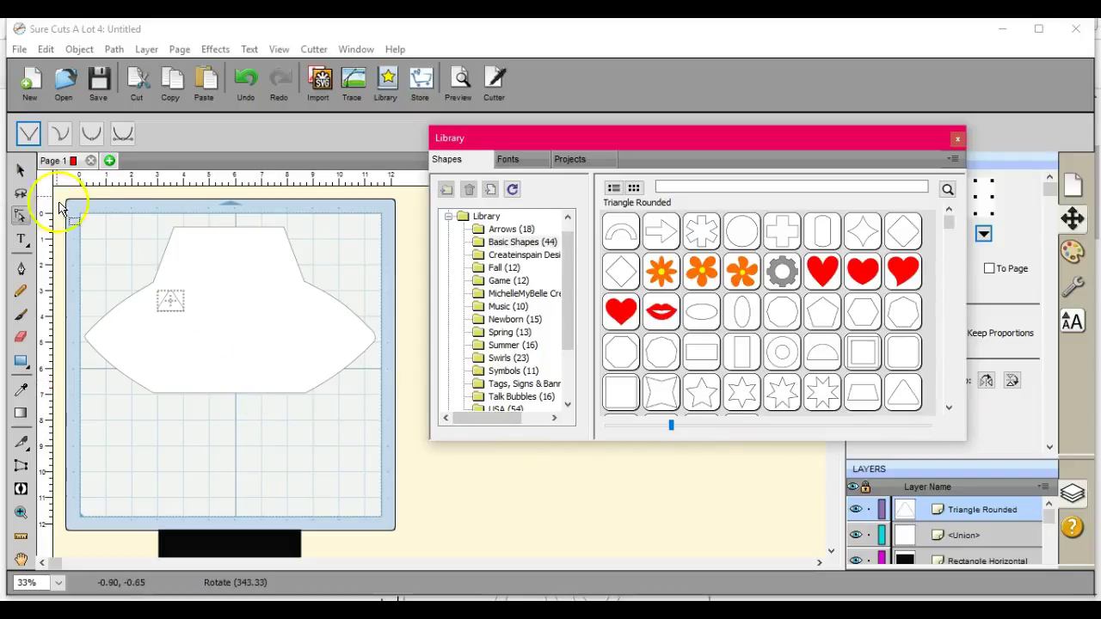
pyautogui.click(20, 171)
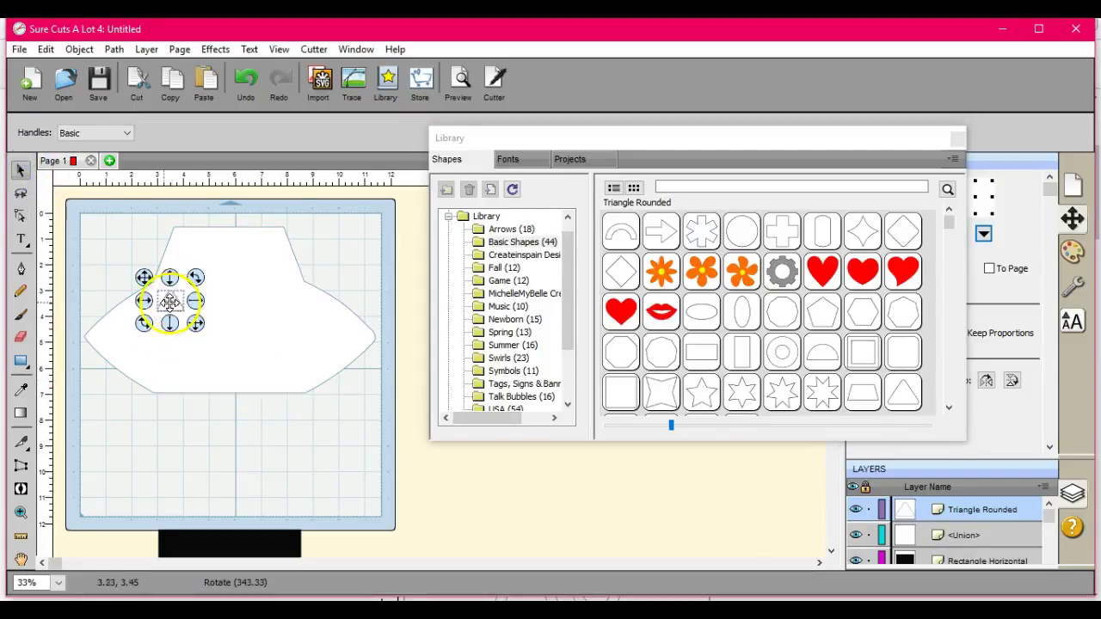
pyautogui.moveTo(140, 275); pyautogui.dragTo(325, 501)
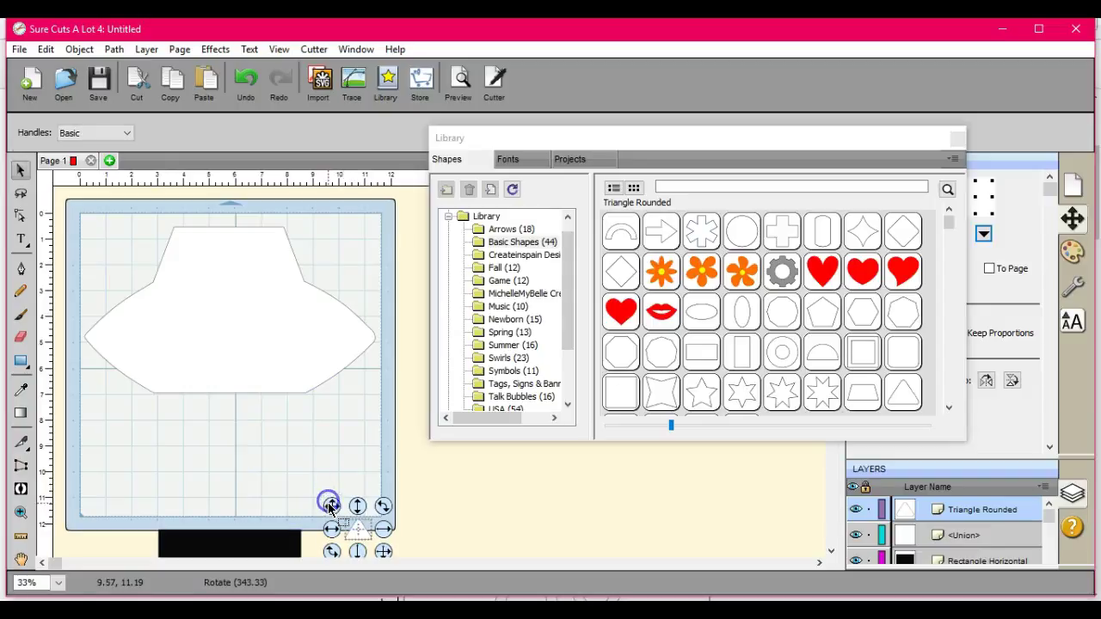
pyautogui.rightClick(364, 530)
pyautogui.click(421, 372)
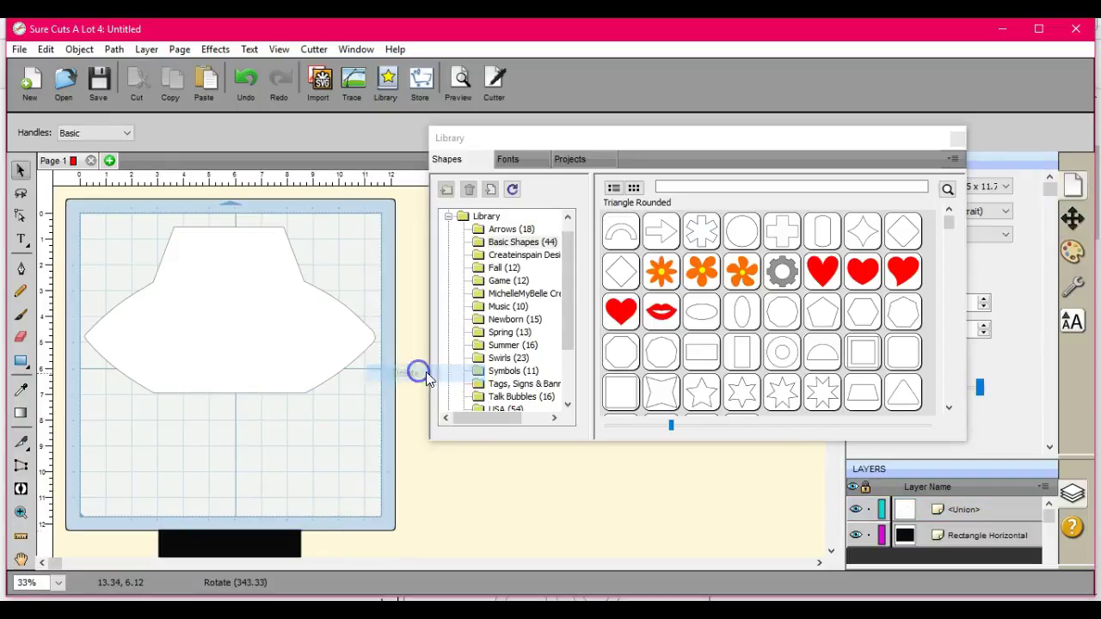
# - Insert a Trapezoid from the basic shapes and scale and place it over the envelope's lower body, matching the bottom edge's width
pyautogui.doubleClick(847, 404)
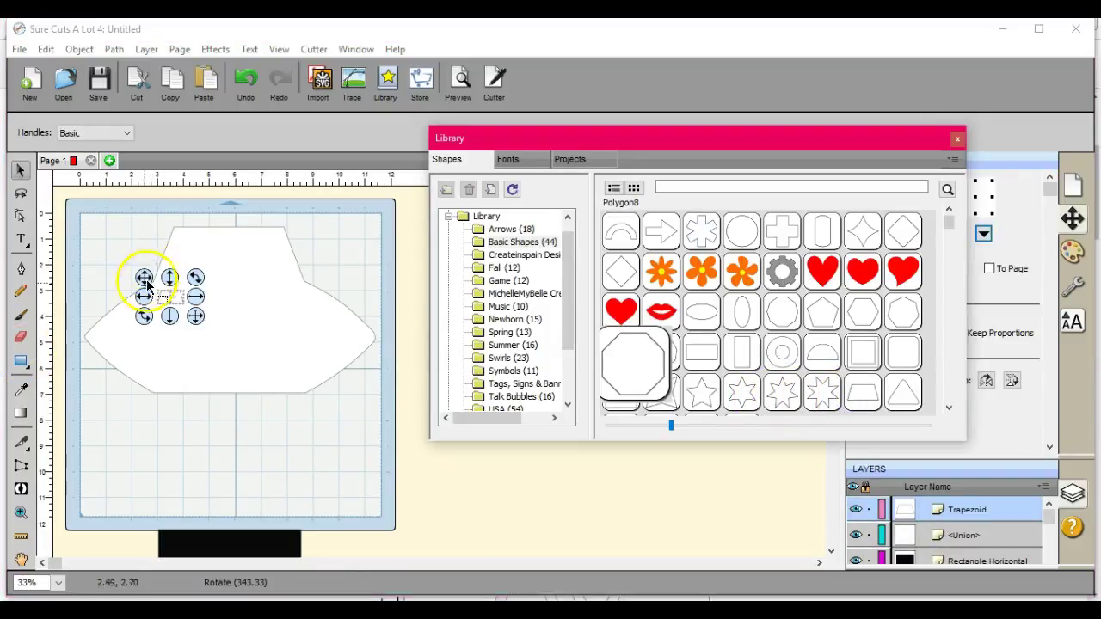
pyautogui.moveTo(145, 284); pyautogui.dragTo(139, 366)
pyautogui.moveTo(193, 405); pyautogui.dragTo(325, 443)
pyautogui.moveTo(246, 393); pyautogui.dragTo(221, 319)
pyautogui.moveTo(221, 318); pyautogui.dragTo(221, 316)
pyautogui.click(137, 353)
pyautogui.moveTo(134, 354); pyautogui.dragTo(136, 353)
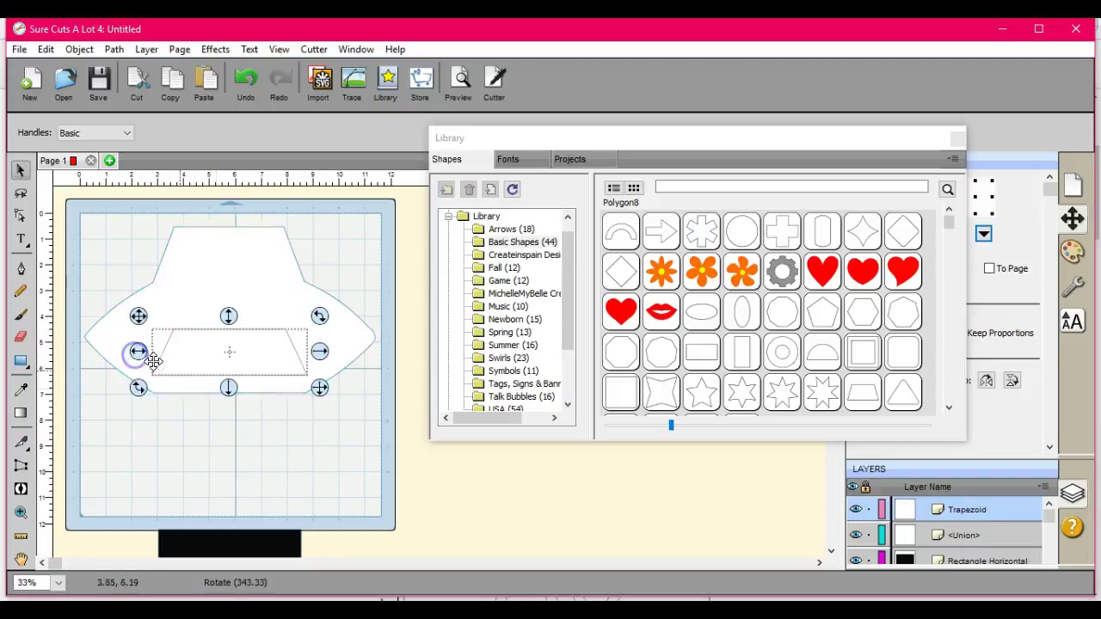
# - Stretch the trapezoid to about 2.7 in tall with its base aligned to the envelope's bottom edge
pyautogui.moveTo(228, 393); pyautogui.dragTo(226, 402)
pyautogui.click(226, 352)
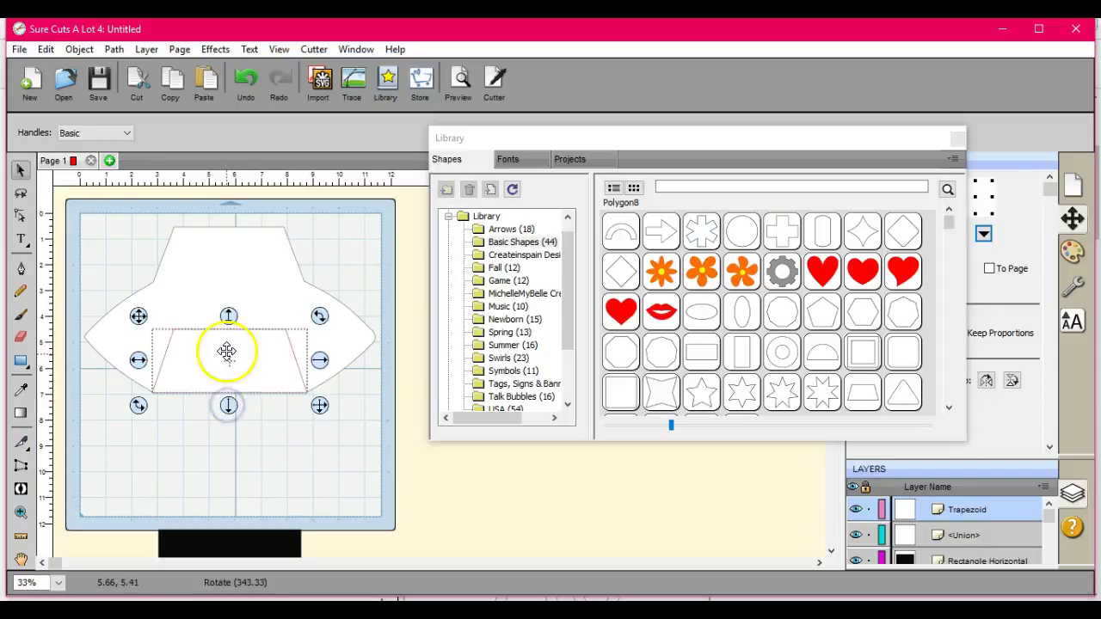
pyautogui.moveTo(228, 318); pyautogui.dragTo(228, 319)
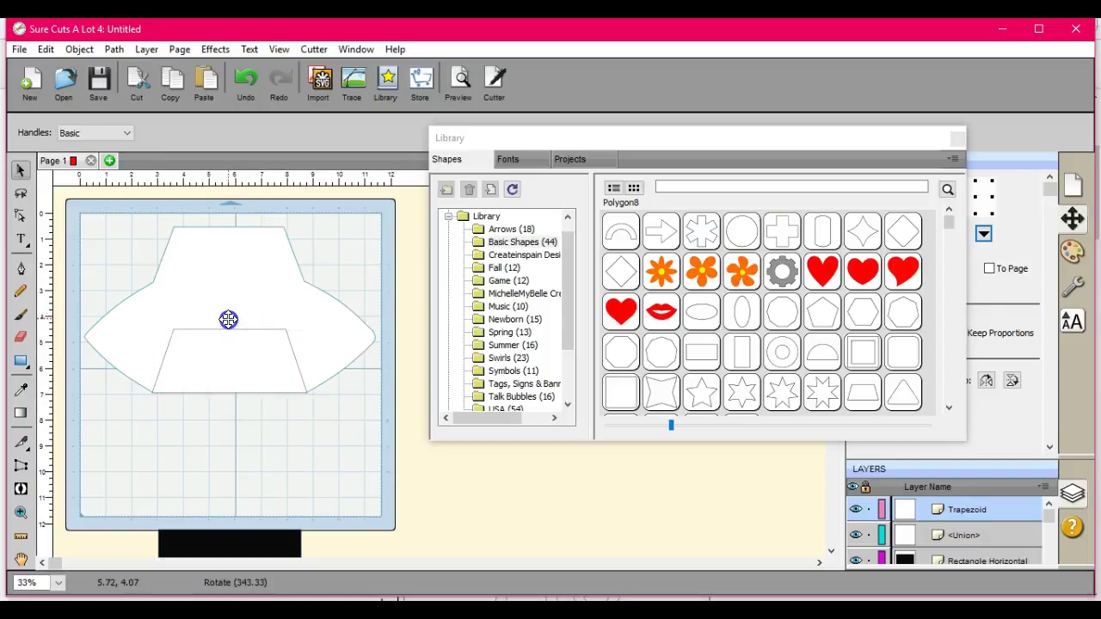
pyautogui.click(228, 319)
pyautogui.click(229, 400)
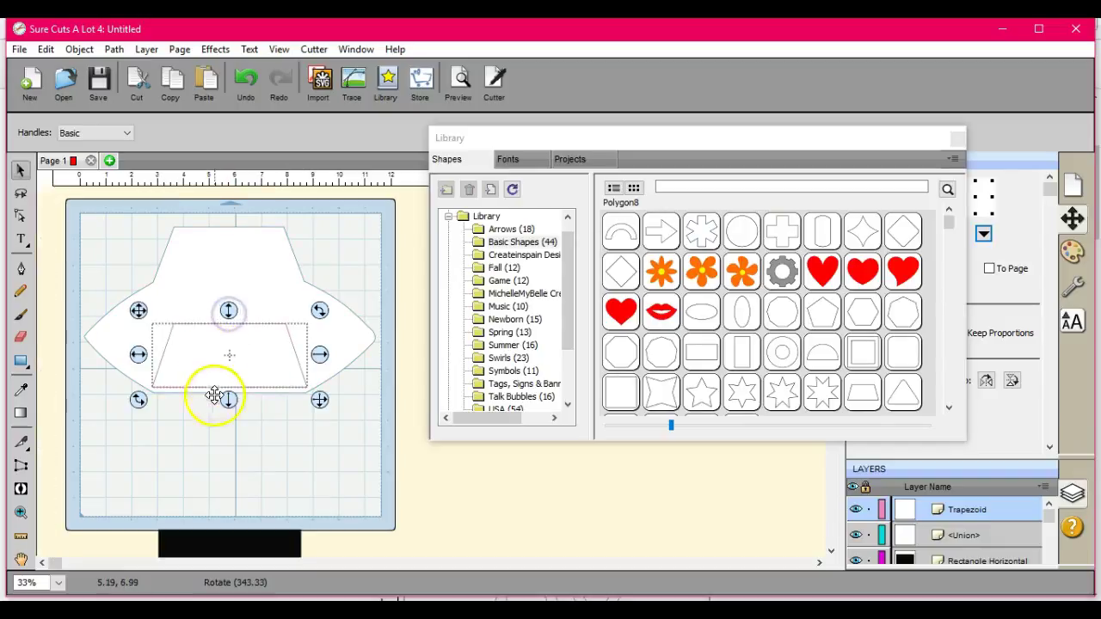
pyautogui.moveTo(230, 403); pyautogui.dragTo(231, 413)
pyautogui.click(207, 350)
pyautogui.click(277, 414)
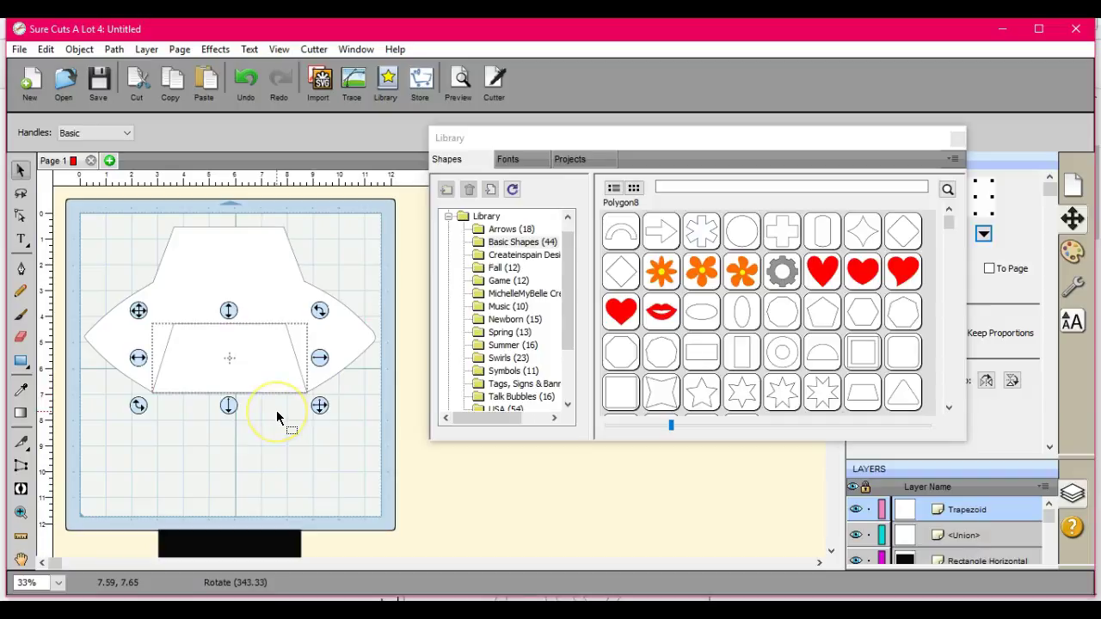
pyautogui.click(342, 385)
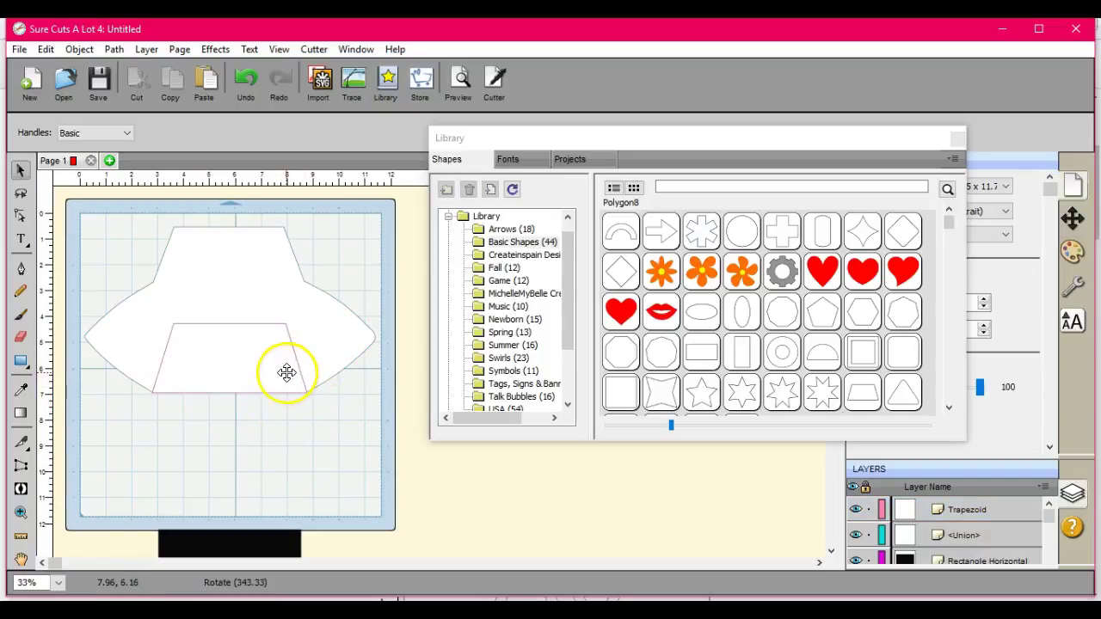
# - Narrow the trapezoid slightly so its base matches the width of the envelope's bottom edge
pyautogui.click(287, 372)
pyautogui.click(320, 357)
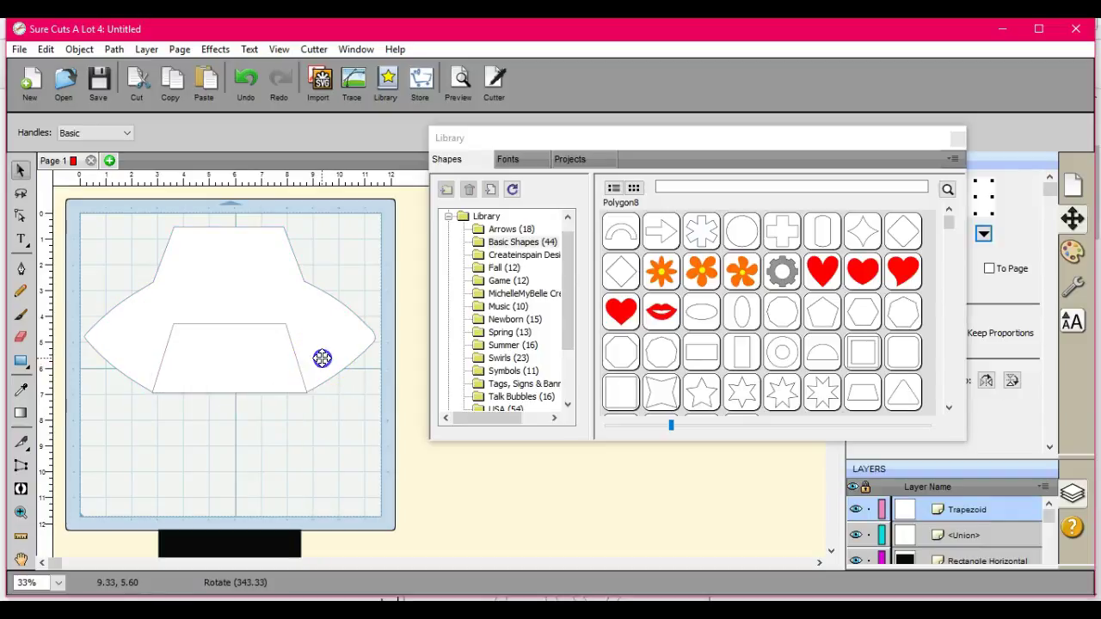
pyautogui.click(321, 358)
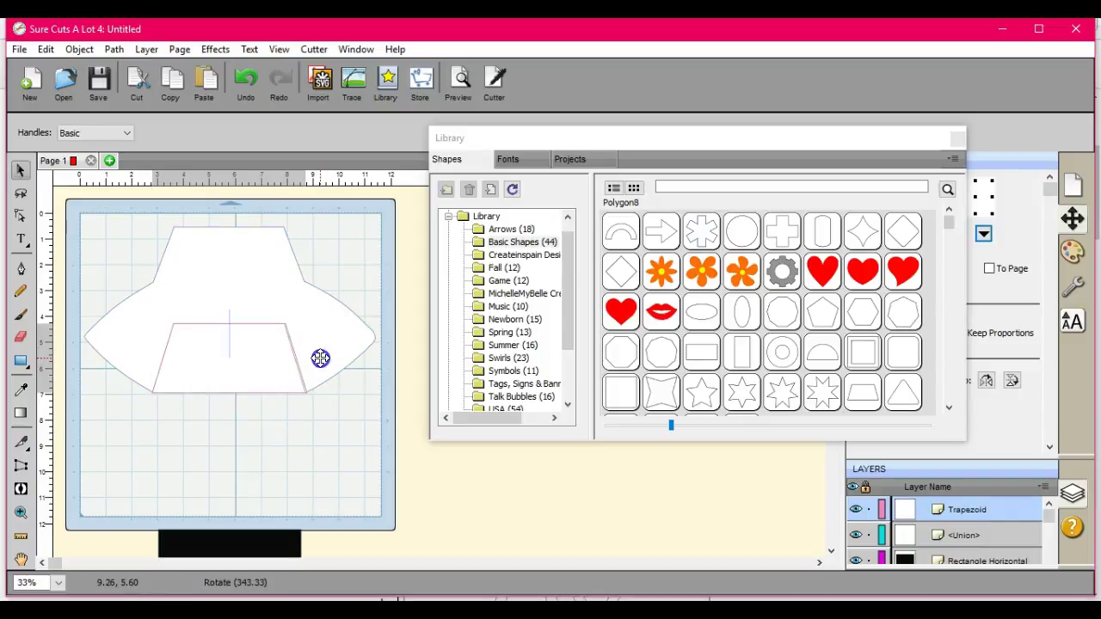
pyautogui.click(324, 438)
# - Flip the trapezoid vertically and move it down so its wide edge meets the envelope's bottom edge with a slight overlap
pyautogui.click(239, 353)
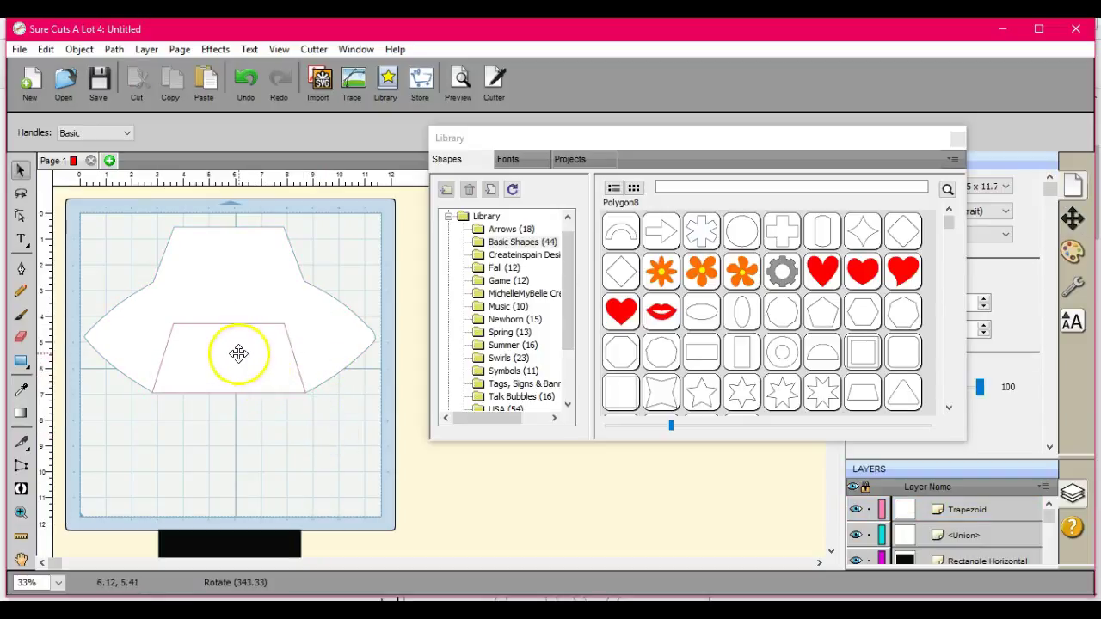
pyautogui.click(79, 50)
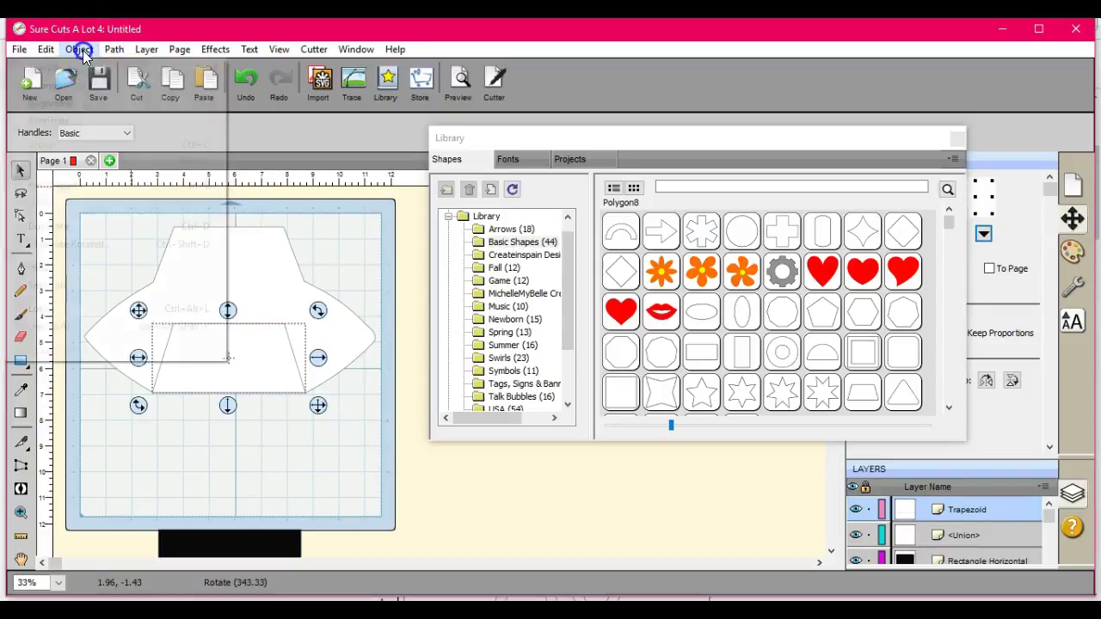
pyautogui.moveTo(88, 72)
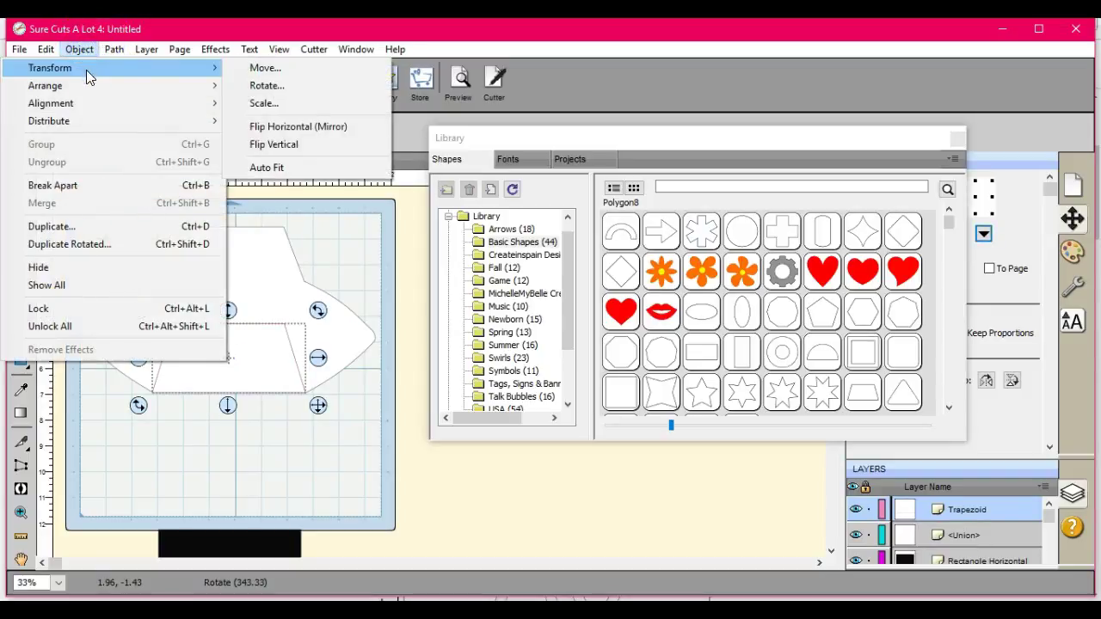
pyautogui.click(270, 147)
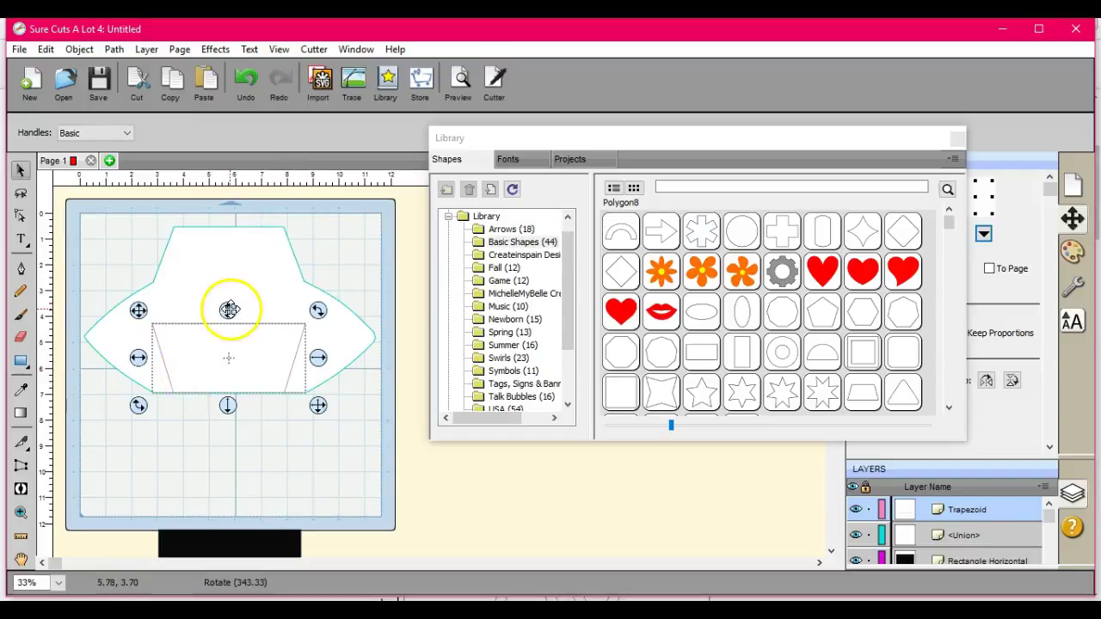
pyautogui.moveTo(229, 310); pyautogui.dragTo(222, 377)
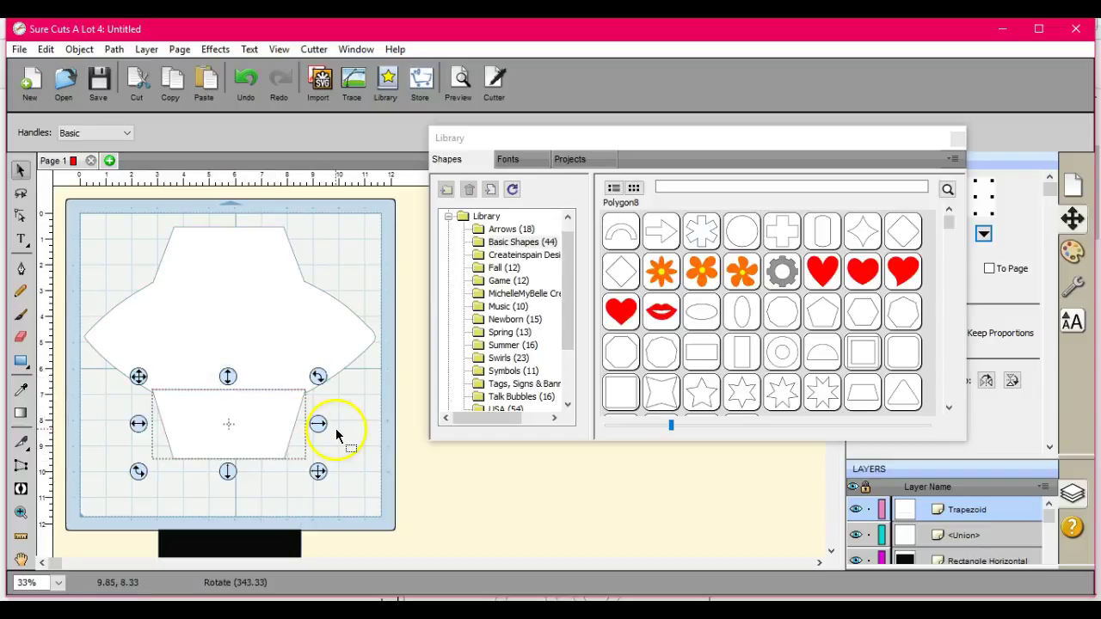
# - Select the envelope and the bottom trapezoid and merge them into one shape with Union
pyautogui.click(336, 435)
pyautogui.moveTo(67, 201); pyautogui.dragTo(429, 503)
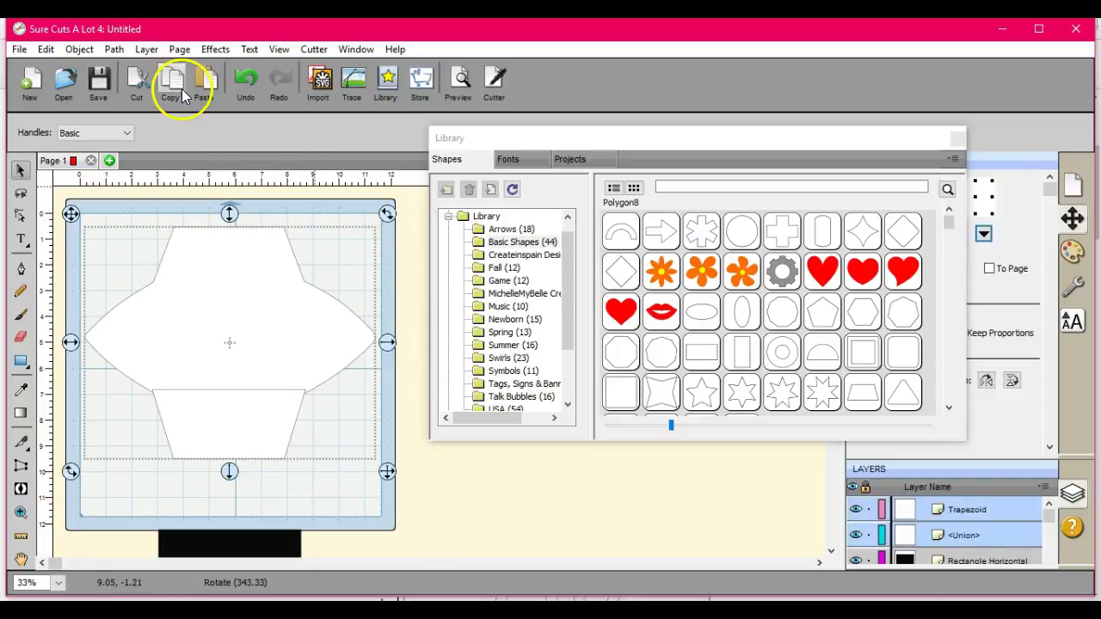
pyautogui.click(114, 49)
pyautogui.click(113, 49)
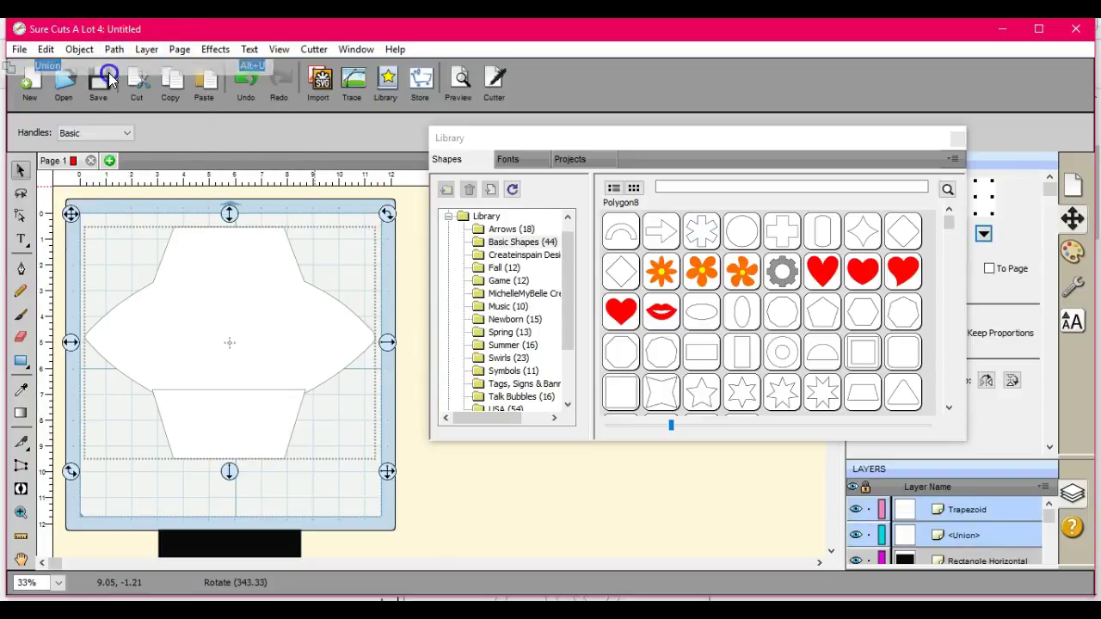
pyautogui.click(74, 299)
pyautogui.click(95, 344)
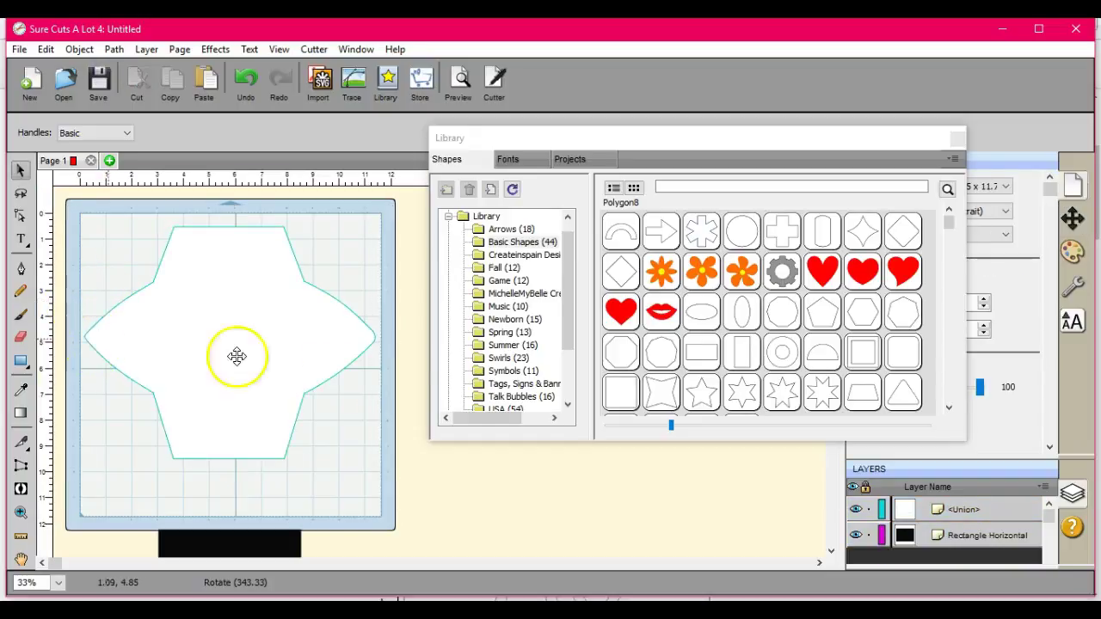
# - Edit the envelope's nodes and move the node at the left side flap's tip slightly upward
pyautogui.click(86, 356)
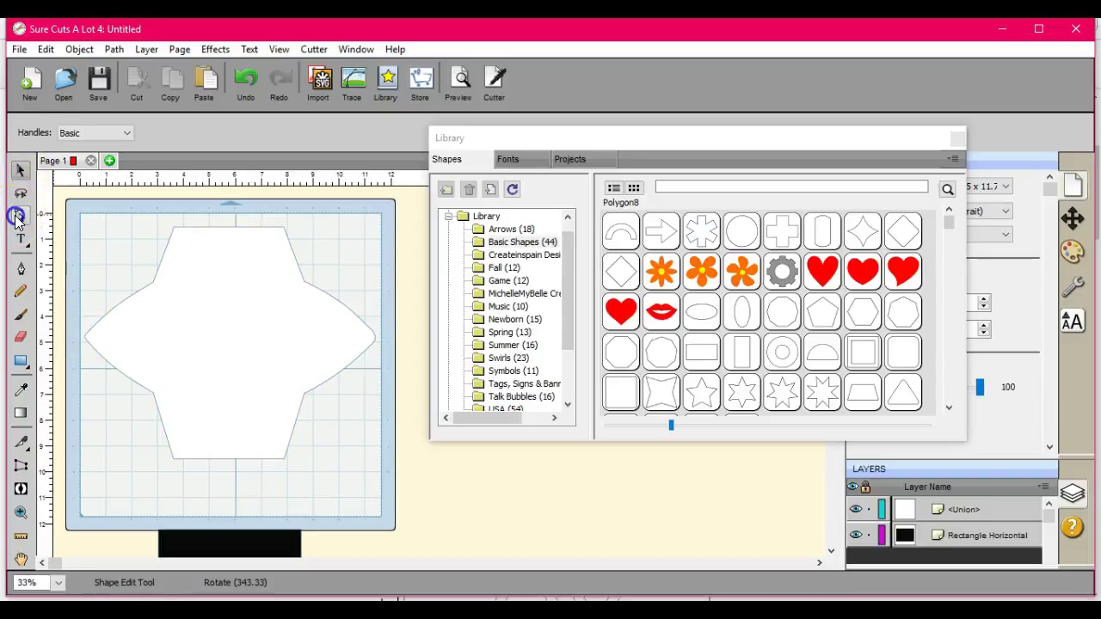
pyautogui.click(21, 215)
pyautogui.click(85, 339)
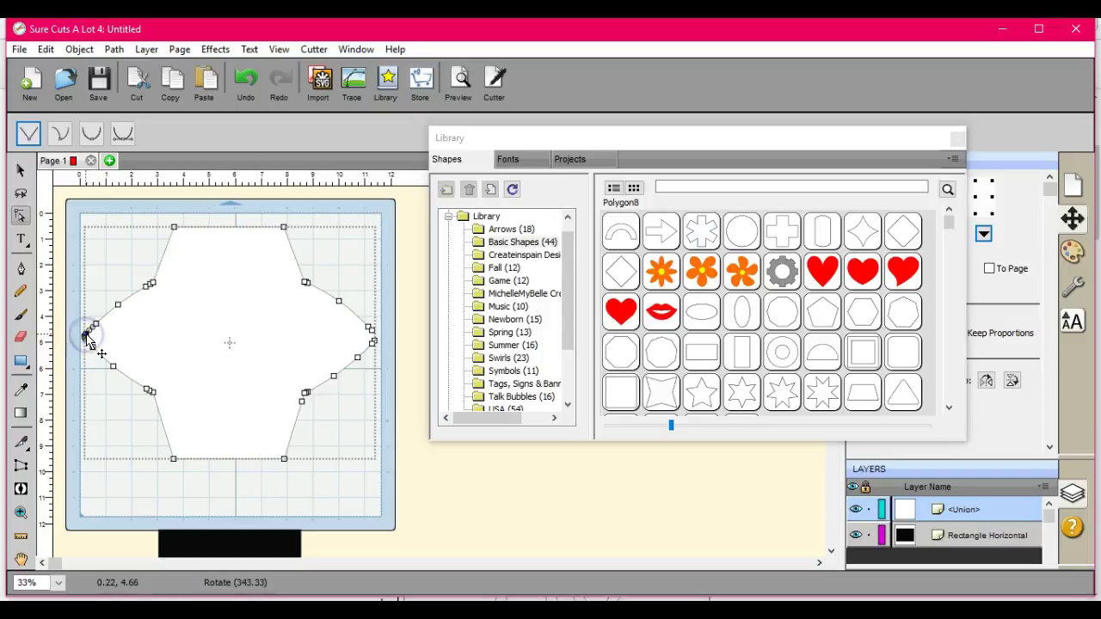
pyautogui.hotkey('ctrl', 'a')
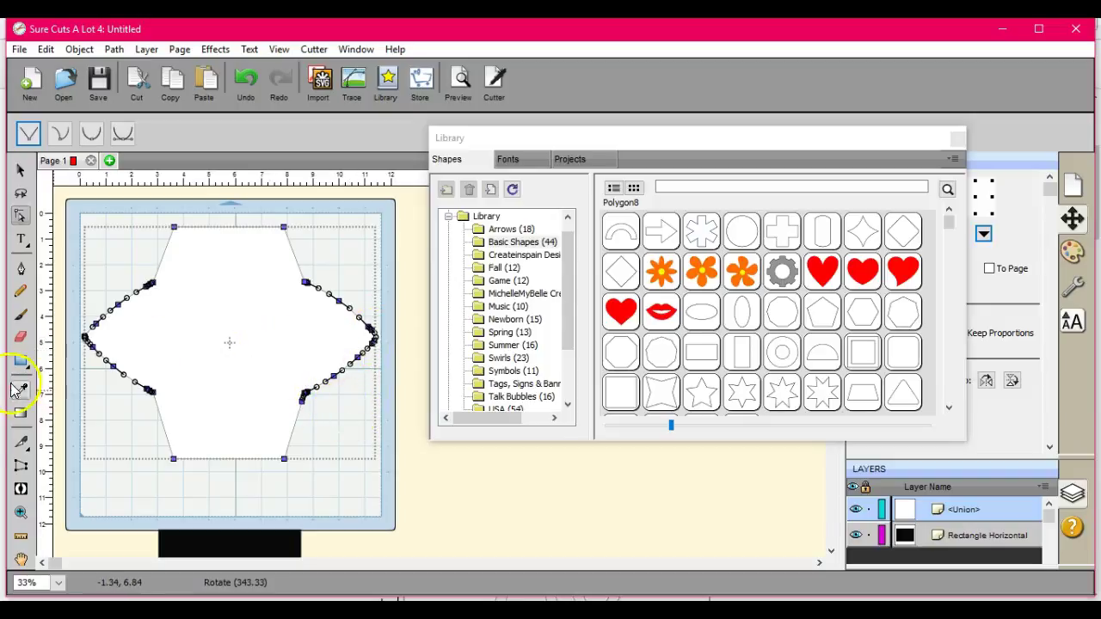
pyautogui.click(59, 353)
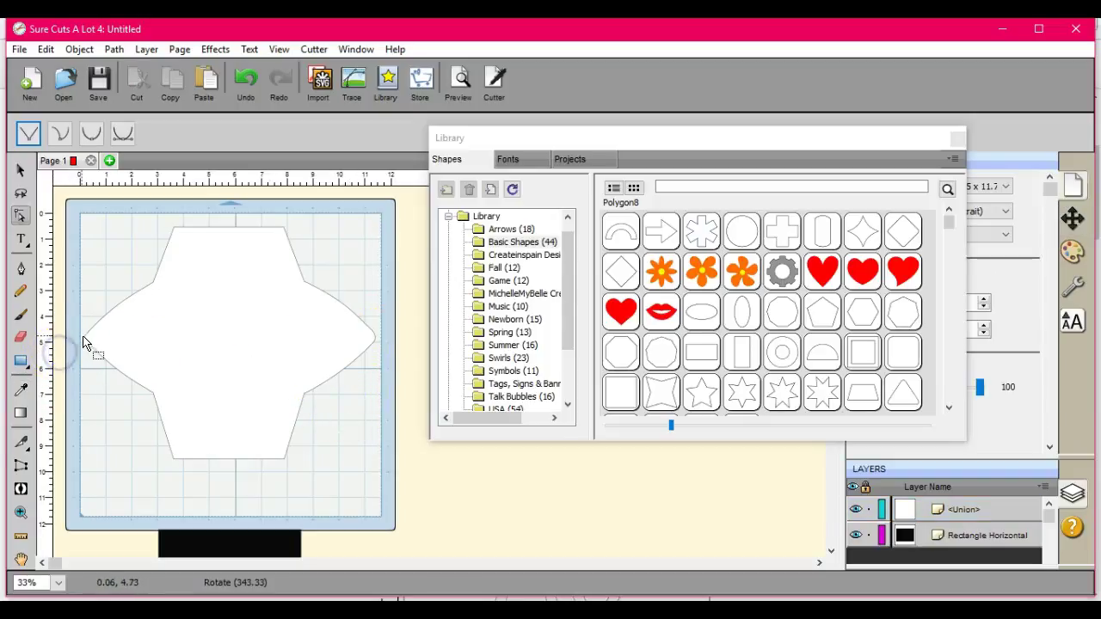
pyautogui.click(85, 339)
pyautogui.moveTo(84, 337); pyautogui.dragTo(85, 327)
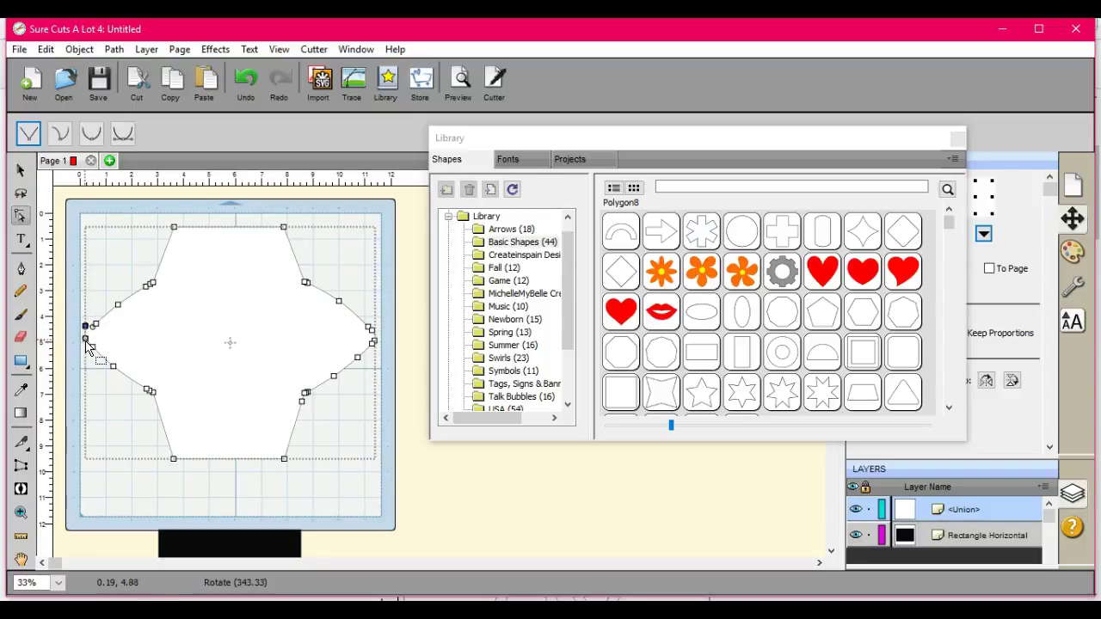
# - Adjust the remaining nodes at the left flap's tip to give it a smooth, rounded point
pyautogui.click(76, 319)
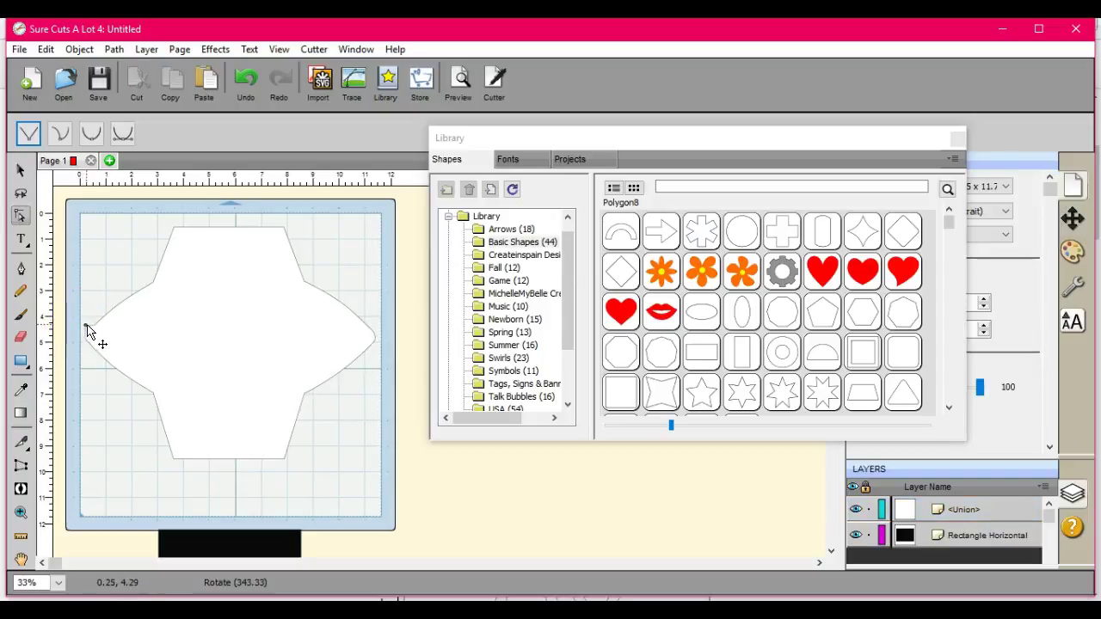
pyautogui.click(86, 330)
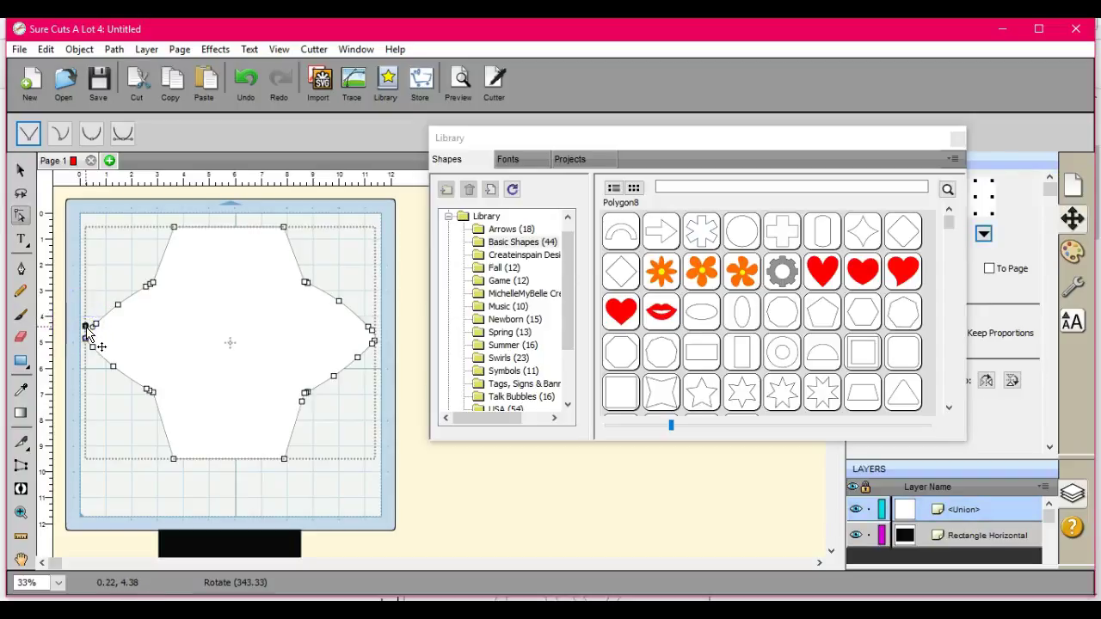
pyautogui.hotkey('ctrl', 'a')
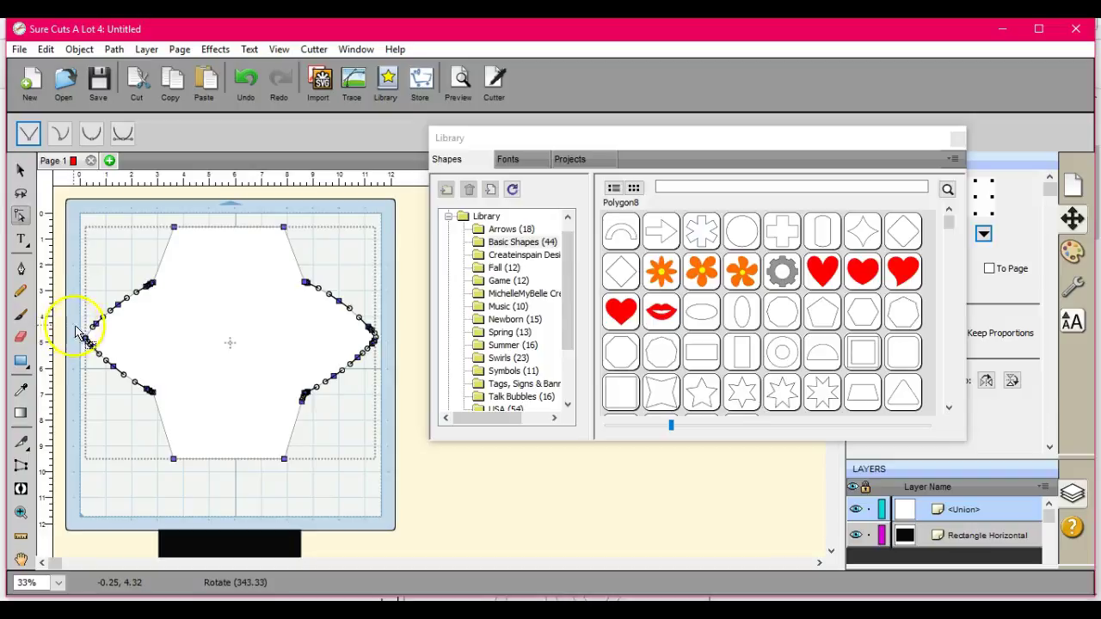
pyautogui.click(79, 330)
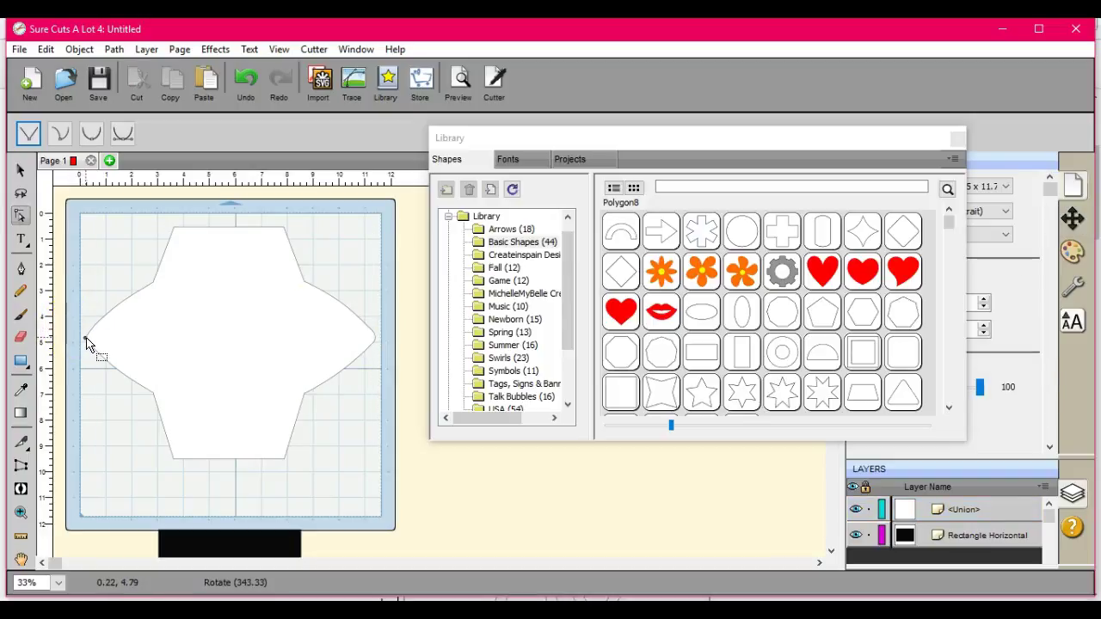
pyautogui.click(87, 341)
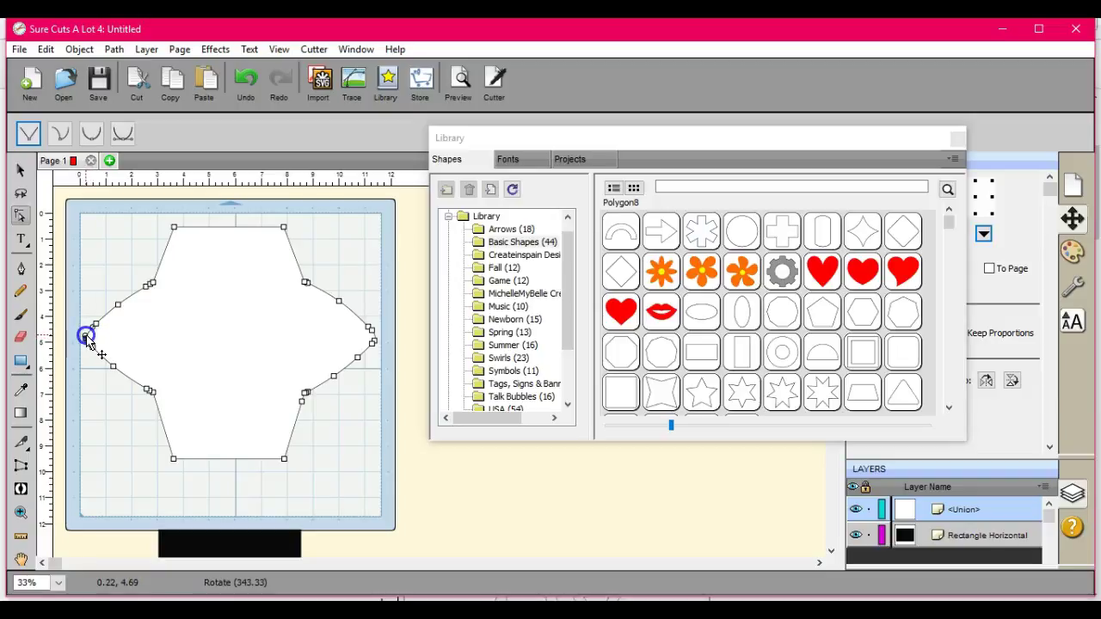
pyautogui.click(87, 335)
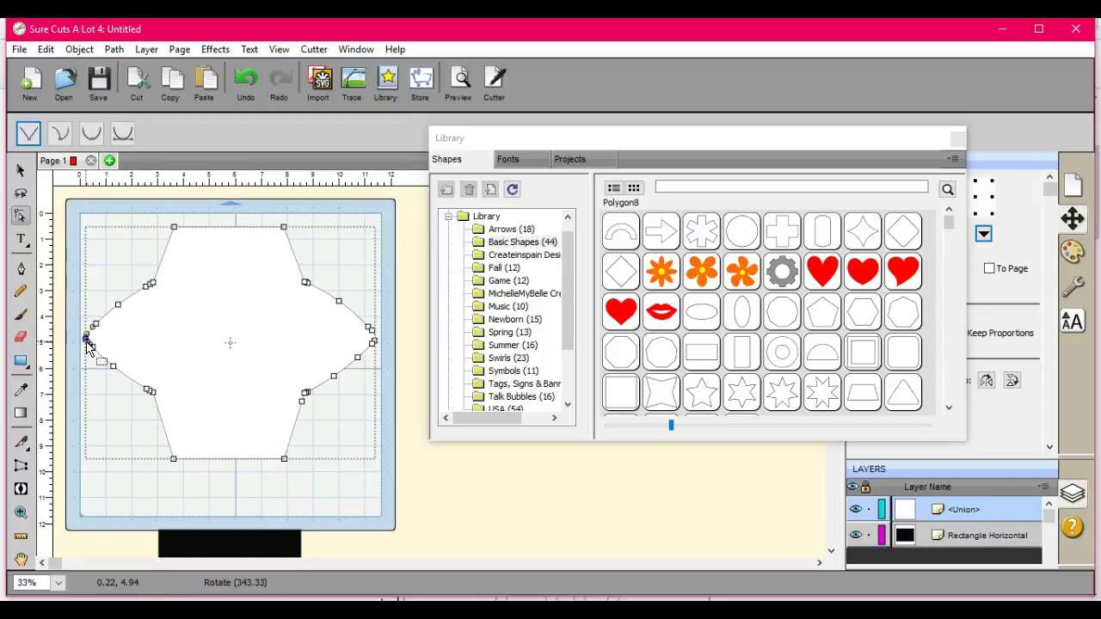
pyautogui.click(87, 342)
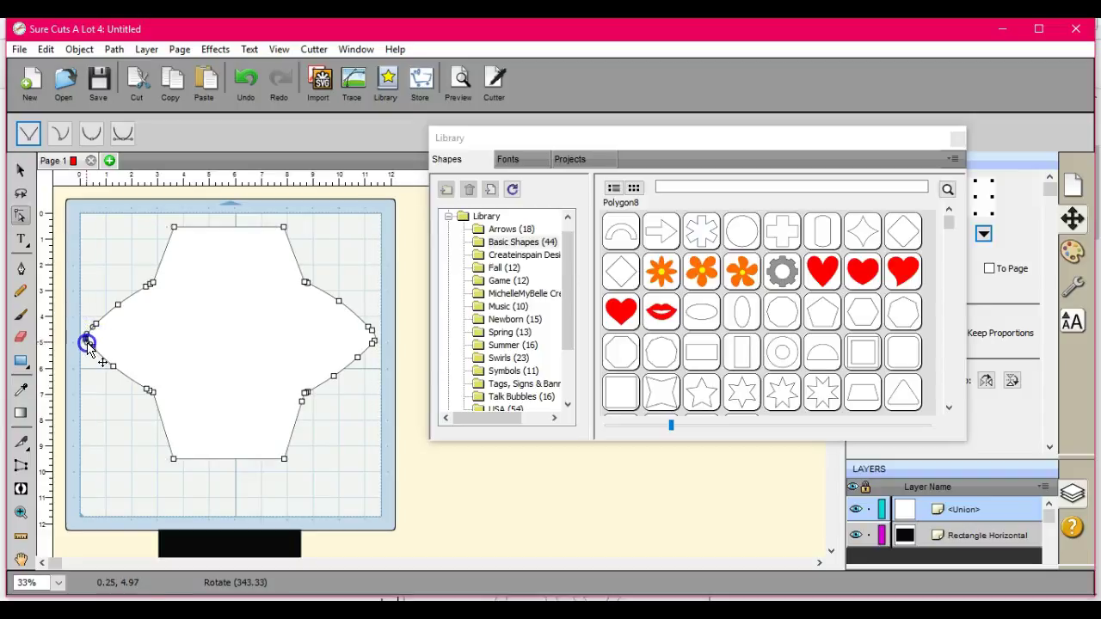
pyautogui.click(74, 321)
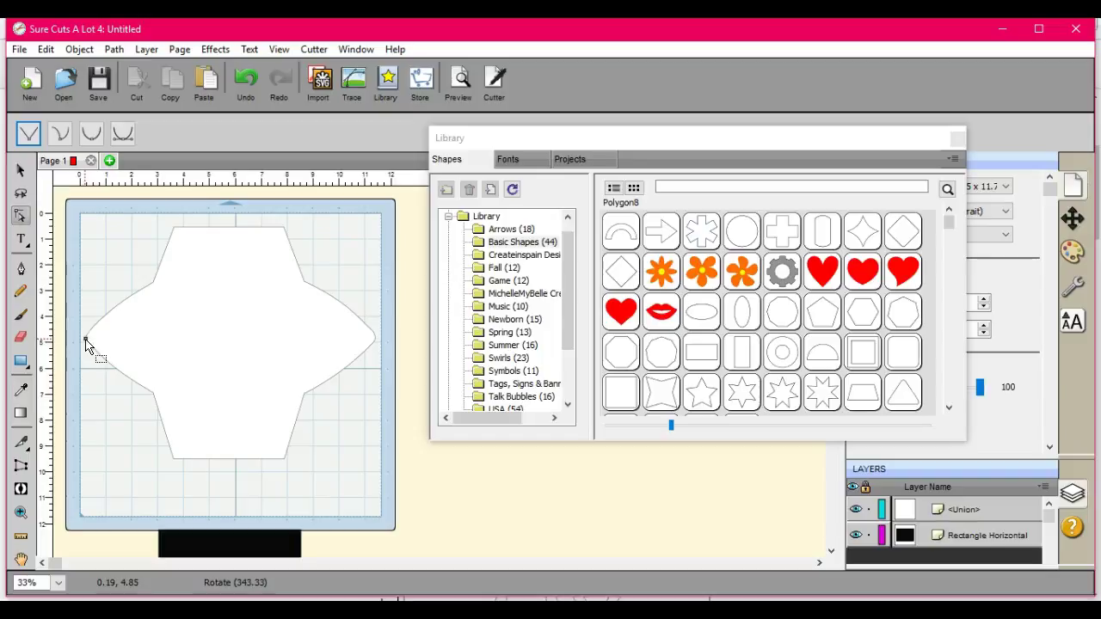
pyautogui.click(86, 344)
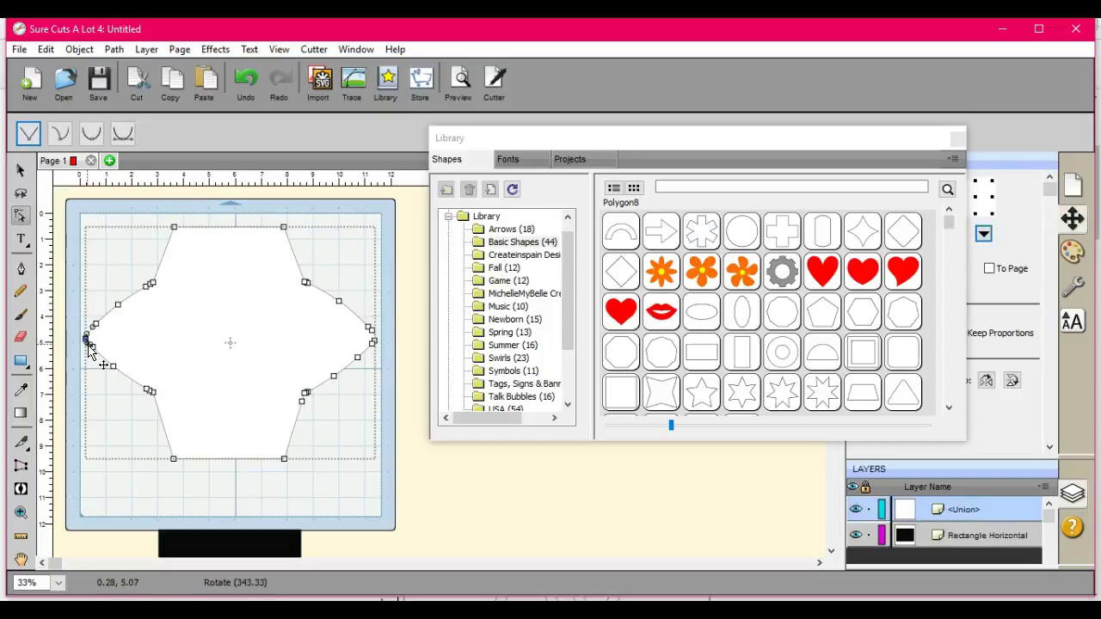
pyautogui.click(87, 344)
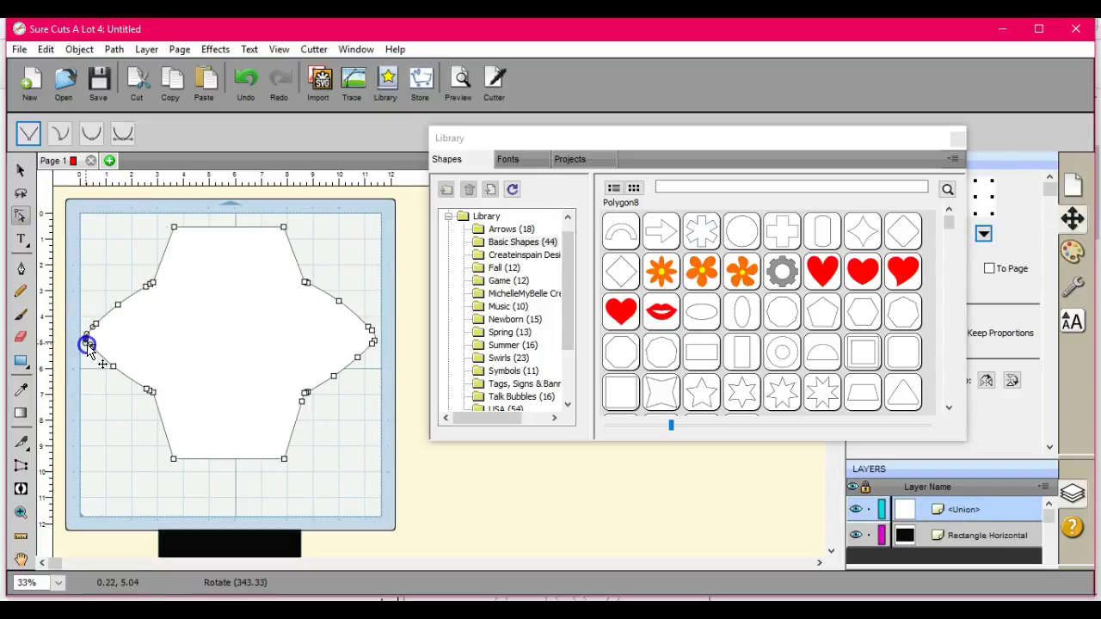
pyautogui.click(74, 337)
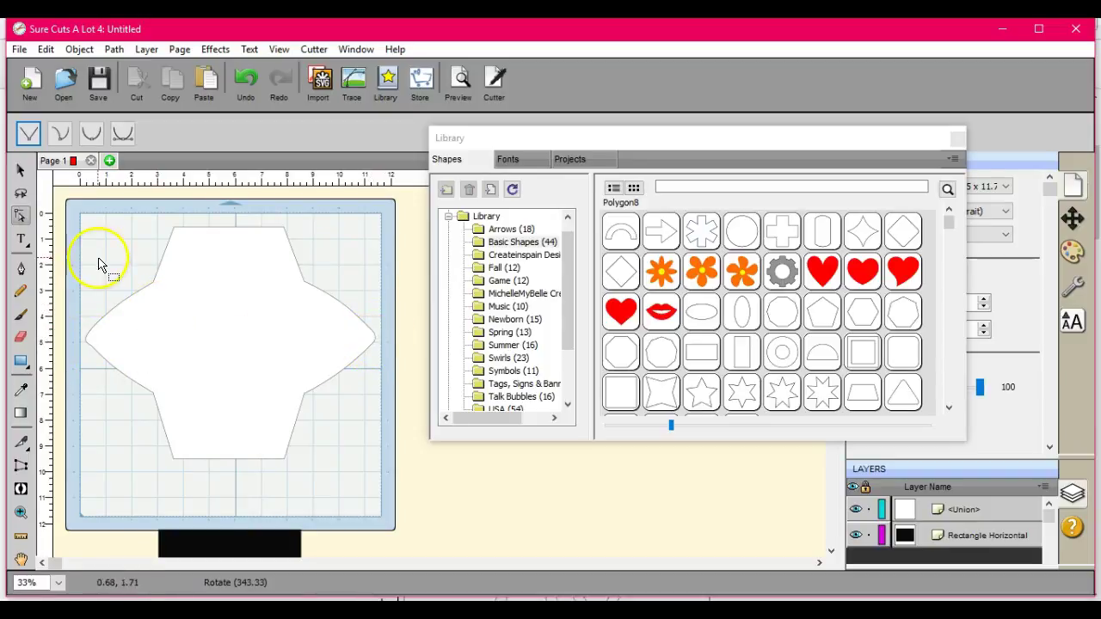
# - Move the black card rectangle up behind the envelope's central body
pyautogui.click(21, 169)
pyautogui.click(177, 308)
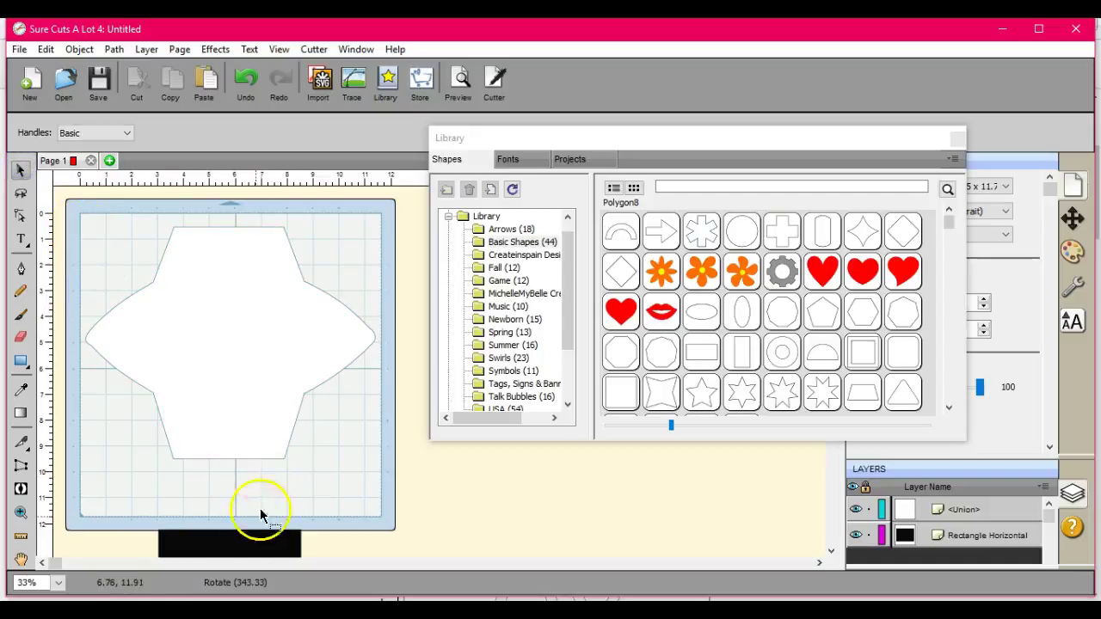
pyautogui.moveTo(233, 545); pyautogui.dragTo(233, 309)
pyautogui.click(393, 442)
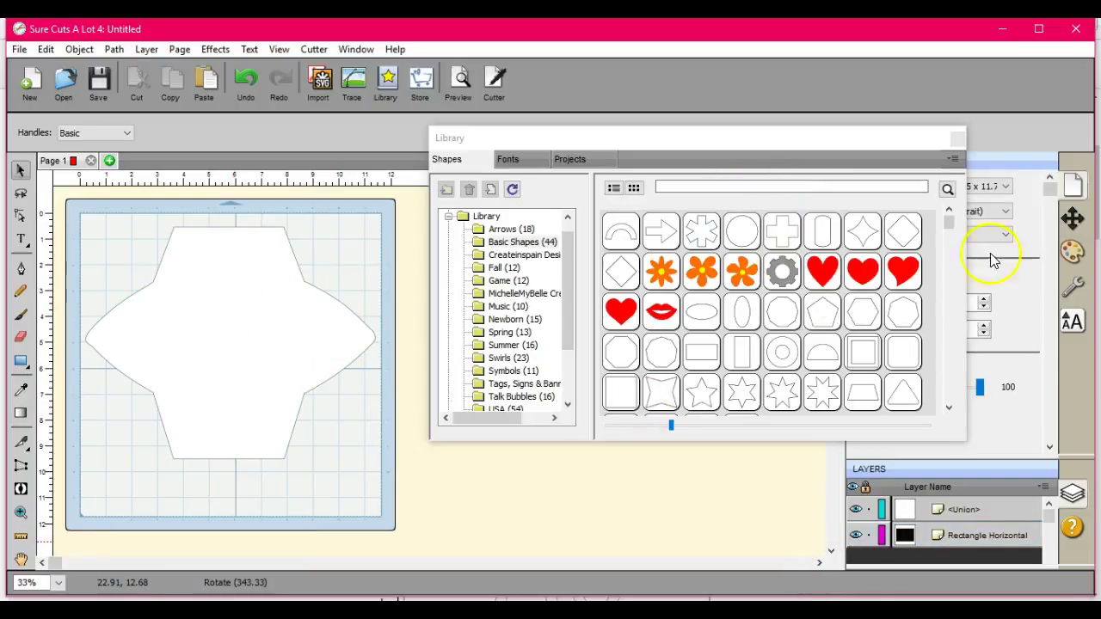
# - Insert two Line Horizontal and two Line Vertical shapes from the basic shapes
pyautogui.moveTo(948, 220); pyautogui.dragTo(948, 387)
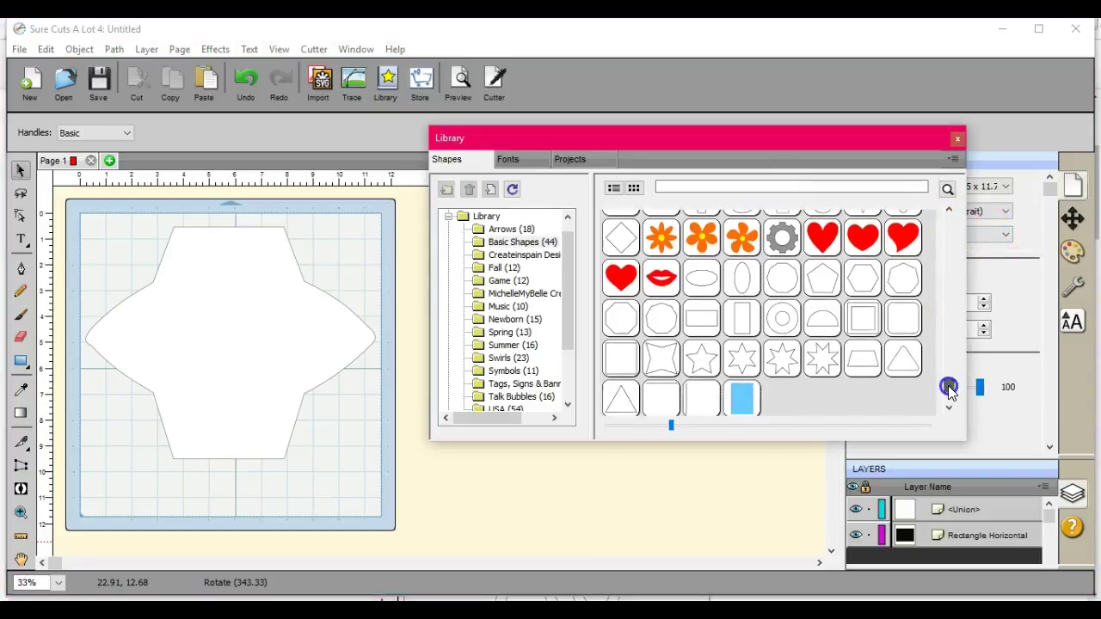
pyautogui.doubleClick(662, 402)
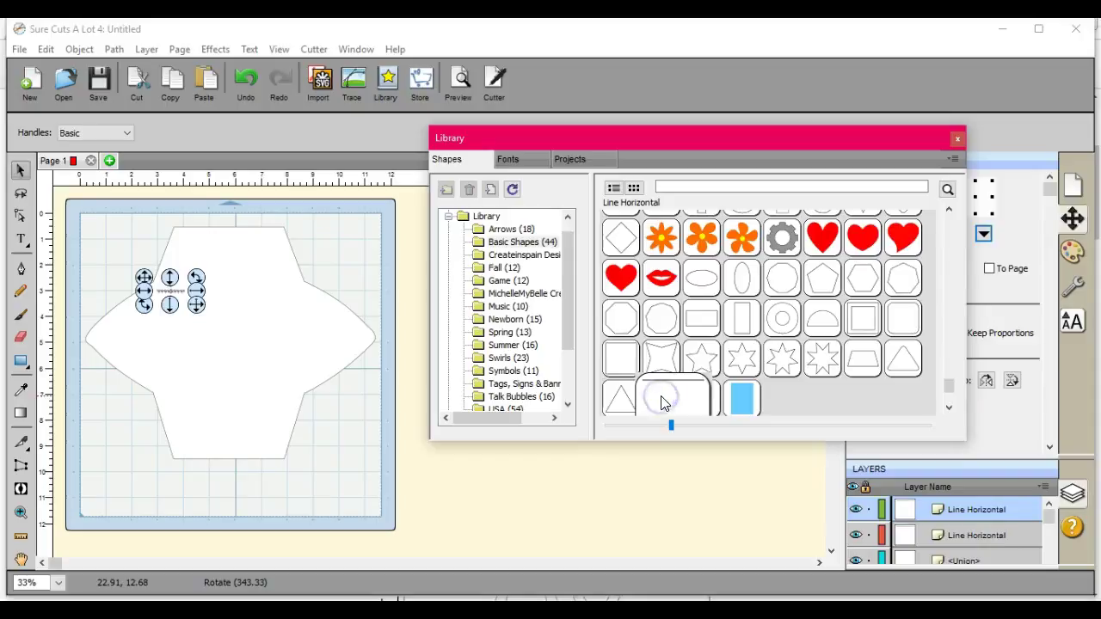
pyautogui.click(703, 398)
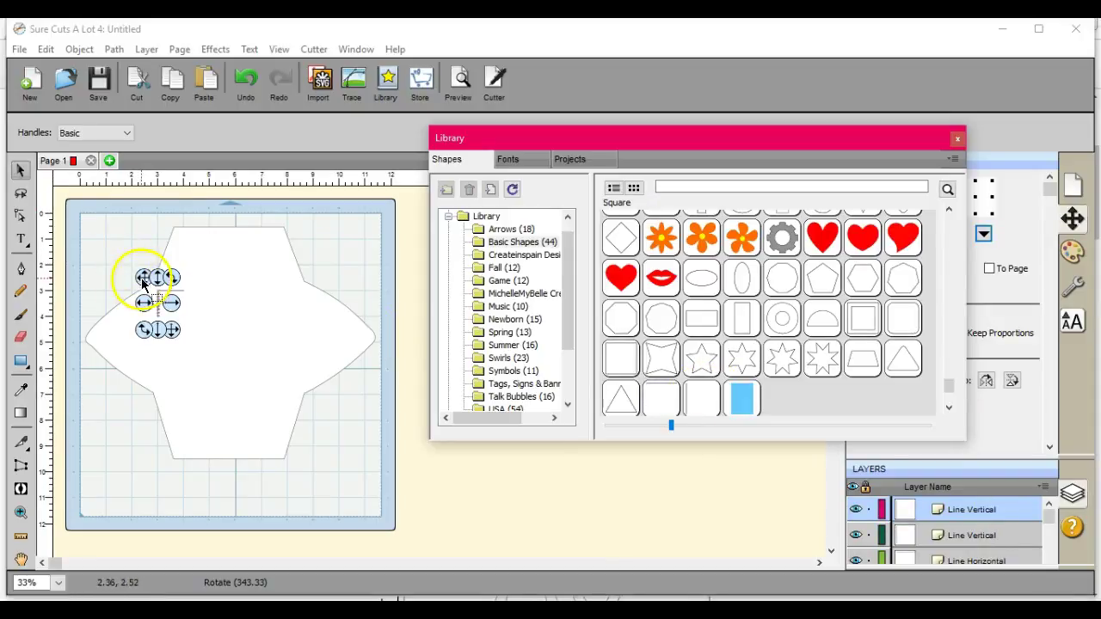
# - Place one vertical line on the envelope's right side fold and stretch it down to the lower corner, about 3.8 in long
pyautogui.click(280, 318)
pyautogui.moveTo(279, 319); pyautogui.dragTo(287, 278)
pyautogui.moveTo(302, 330); pyautogui.dragTo(303, 403)
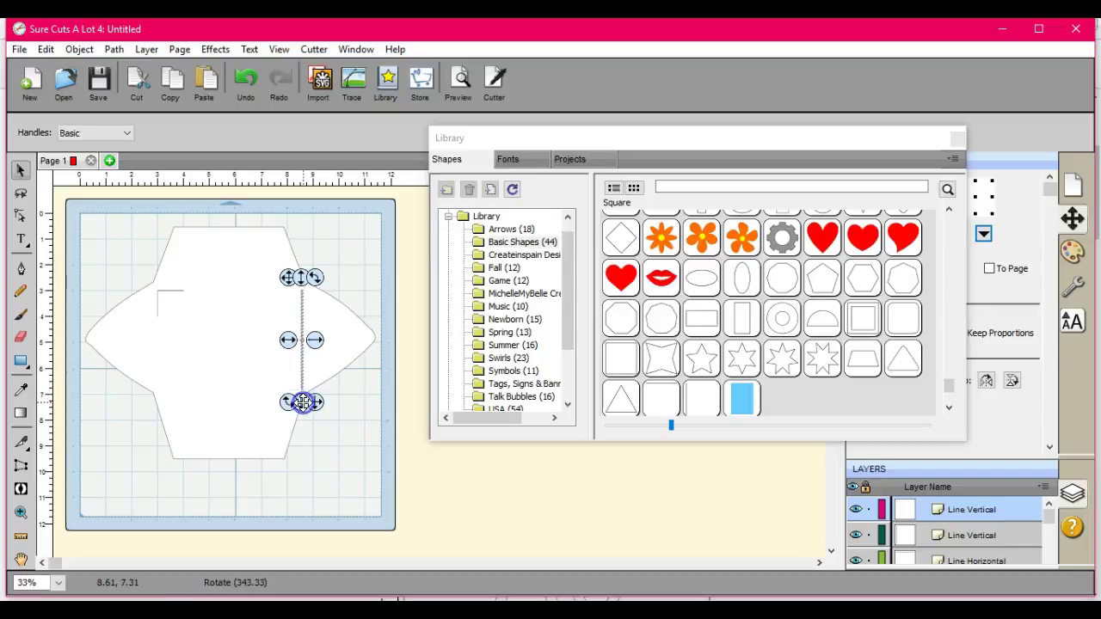
# - Place the other vertical line on the envelope's left side fold and stretch it down to the lower corner, about 3.9 in long
pyautogui.moveTo(137, 269); pyautogui.dragTo(165, 319)
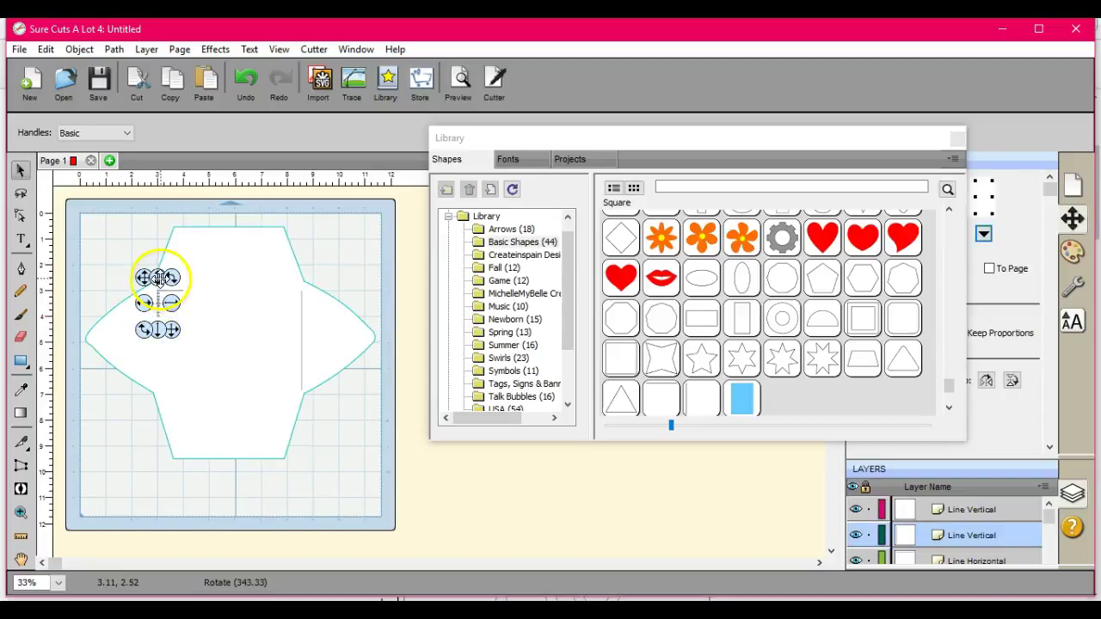
pyautogui.moveTo(157, 278); pyautogui.dragTo(136, 276)
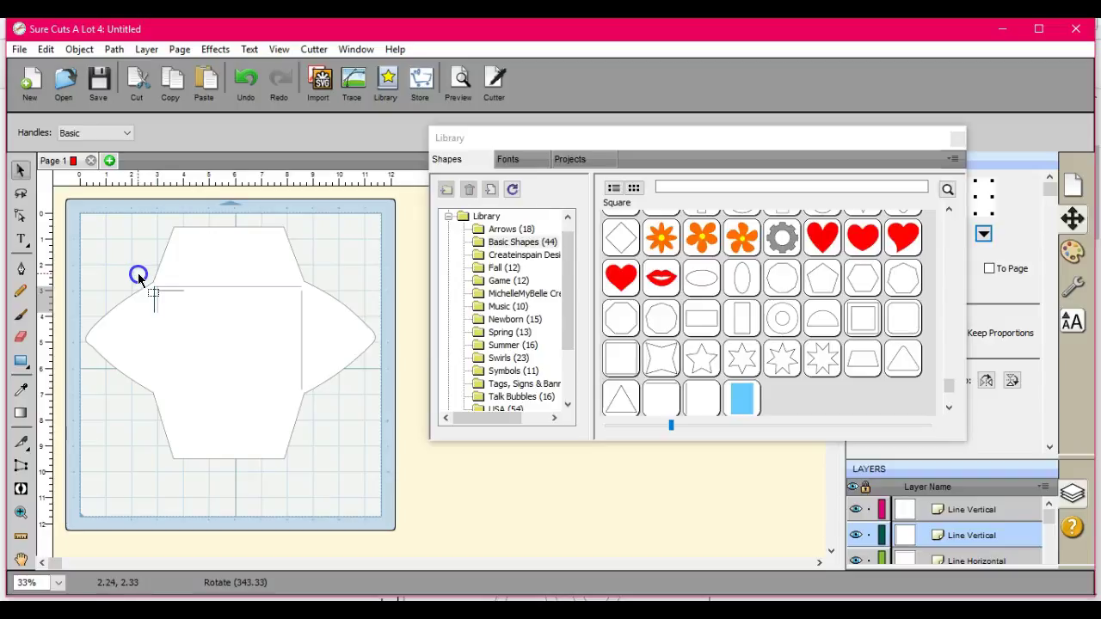
pyautogui.moveTo(139, 276); pyautogui.dragTo(138, 275)
pyautogui.moveTo(155, 328); pyautogui.dragTo(155, 386)
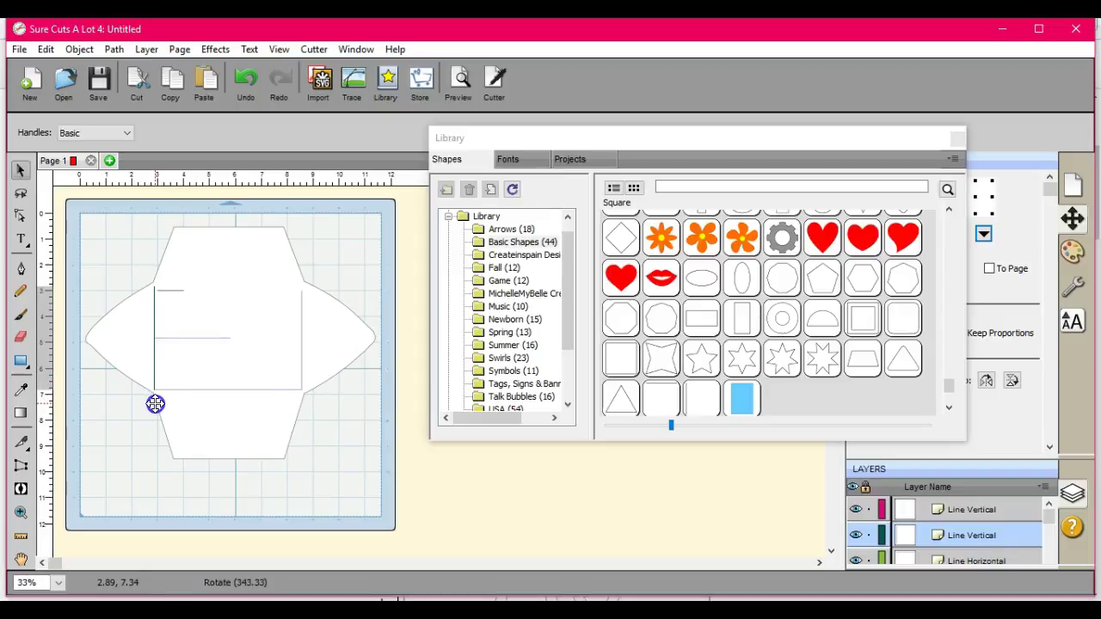
# - Finish fitting the left vertical fold line to the lower corner and move the horizontal lines to the mat's empty lower-left area
pyautogui.moveTo(155, 404); pyautogui.dragTo(155, 398)
pyautogui.click(149, 245)
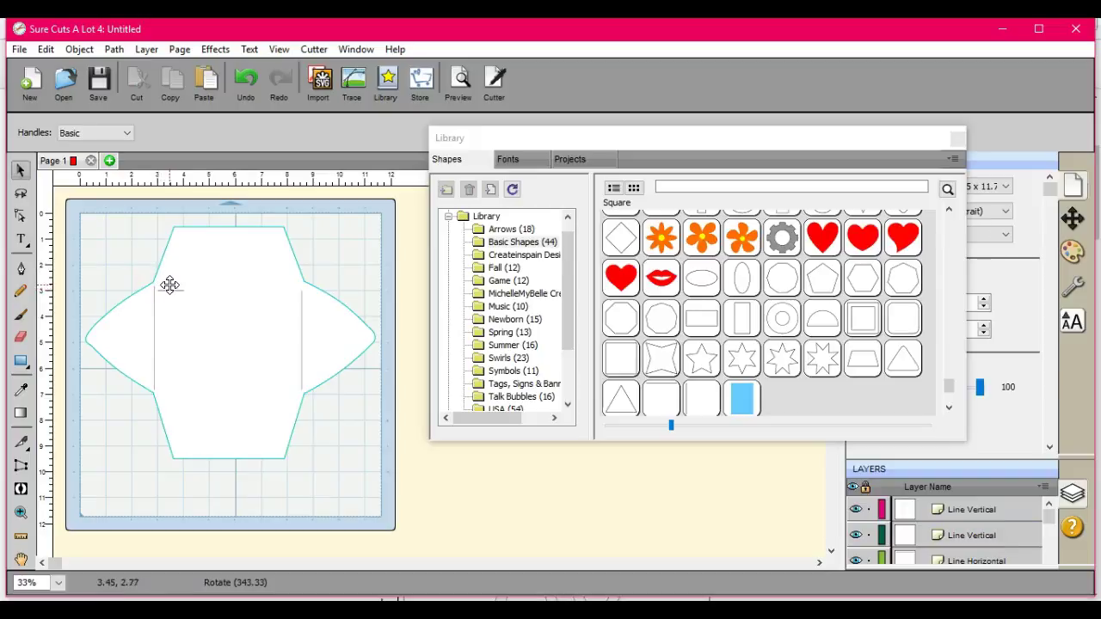
pyautogui.moveTo(137, 258); pyautogui.dragTo(197, 310)
pyautogui.moveTo(145, 279); pyautogui.dragTo(83, 450)
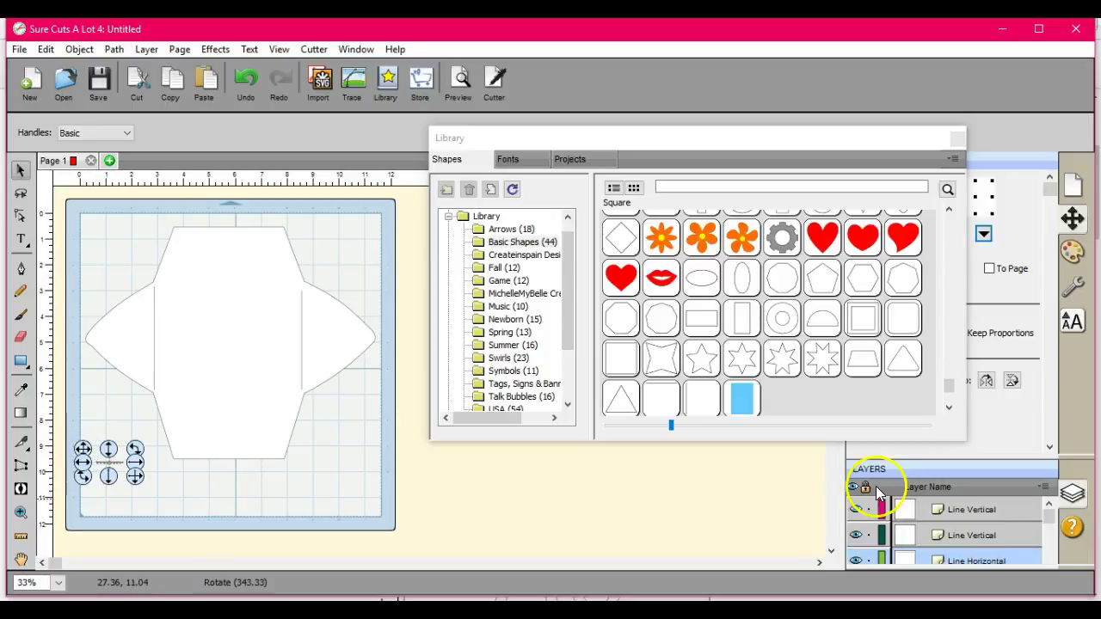
# - Place one horizontal line on the envelope's top fold and stretch it across to the right corner, about 5.6 in long
pyautogui.click(1048, 524)
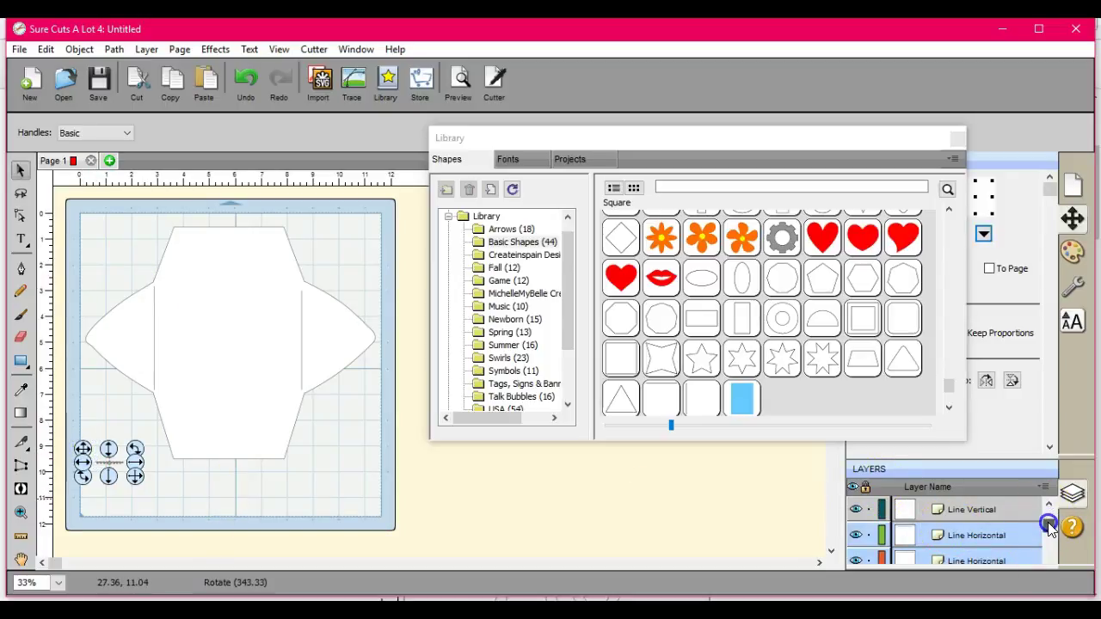
pyautogui.click(906, 537)
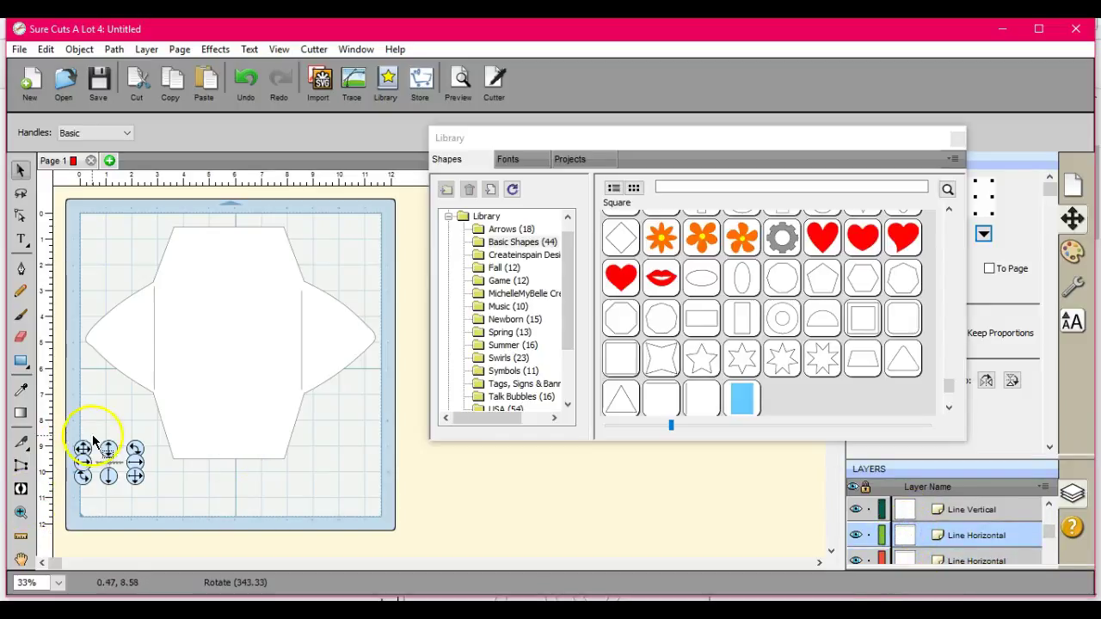
pyautogui.moveTo(83, 449); pyautogui.dragTo(313, 280)
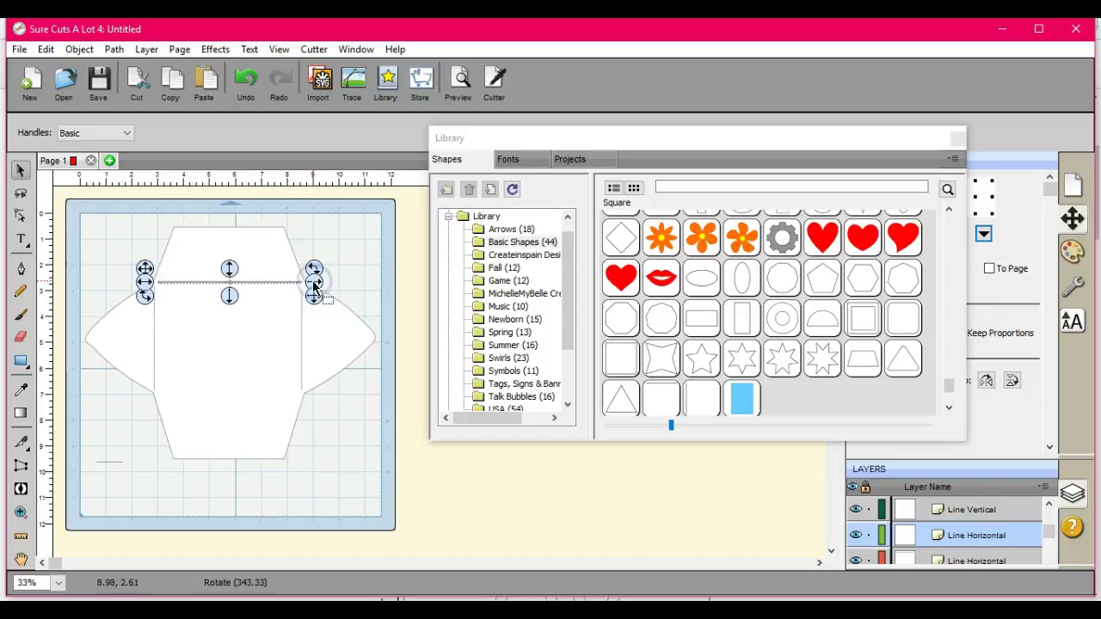
# - Place the other horizontal line on the envelope's bottom fold, undo its accidental rotation and stretch it to the right corner, about 5.6 in long
pyautogui.moveTo(80, 451); pyautogui.dragTo(148, 497)
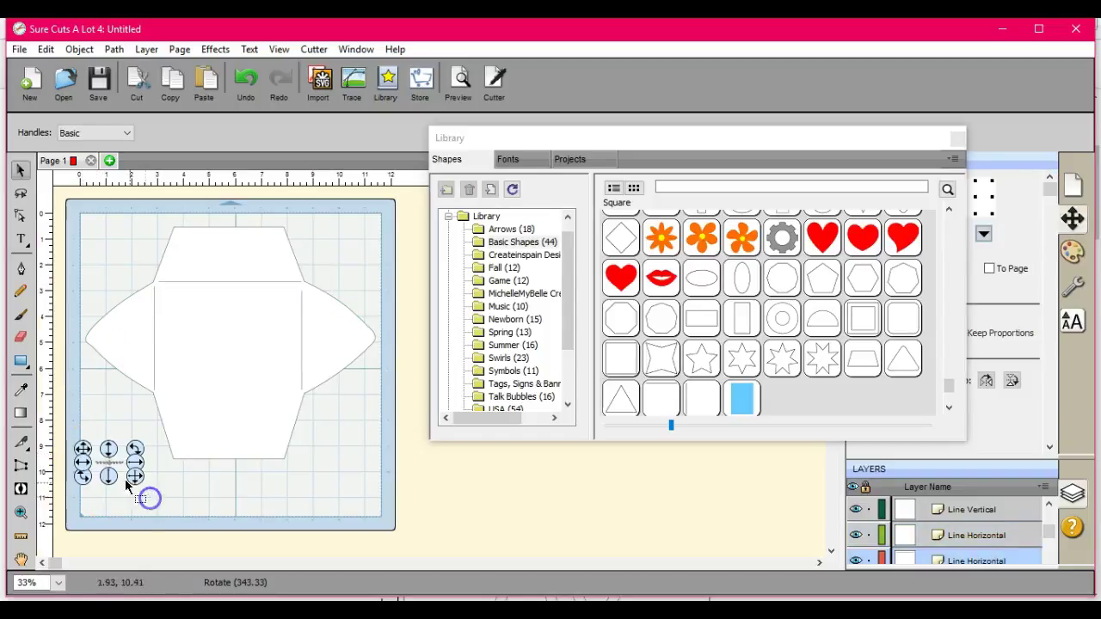
pyautogui.click(83, 448)
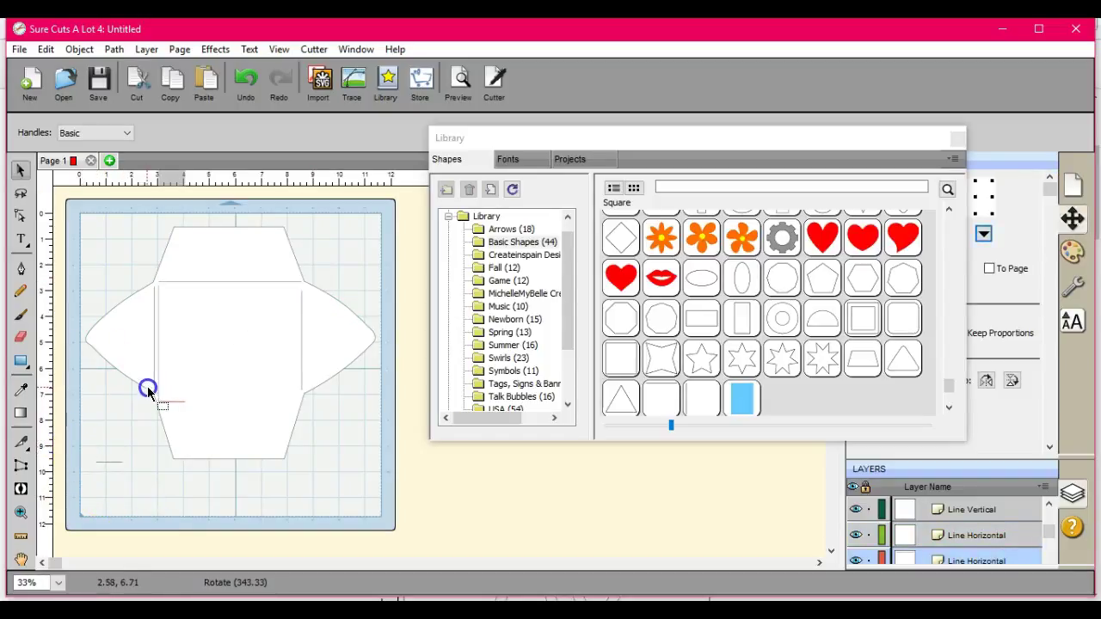
pyautogui.moveTo(149, 380); pyautogui.dragTo(265, 382)
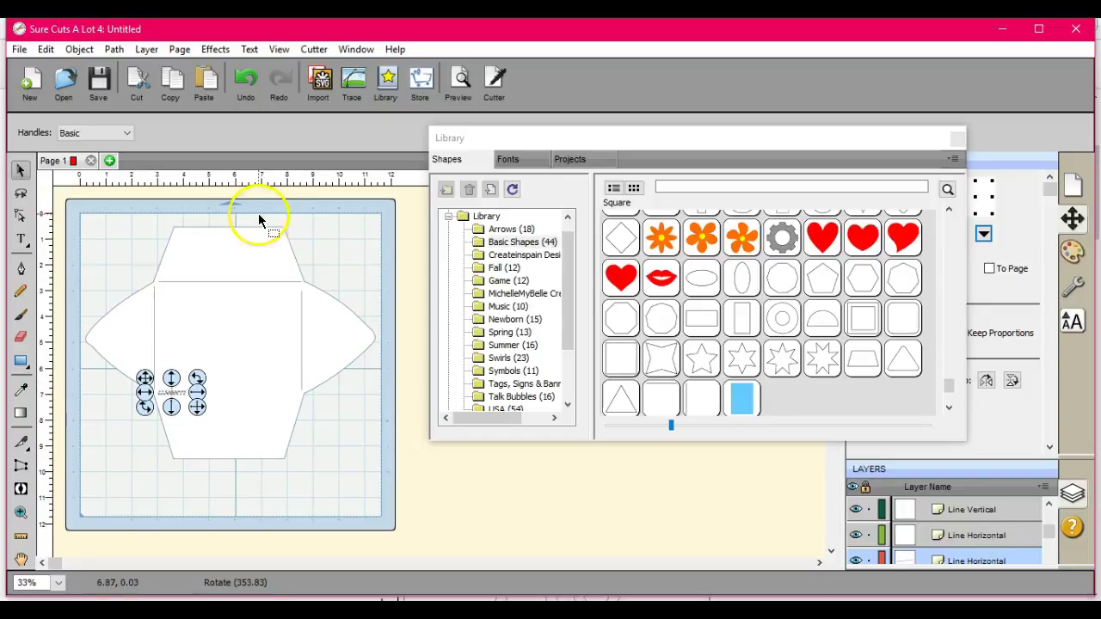
pyautogui.click(246, 81)
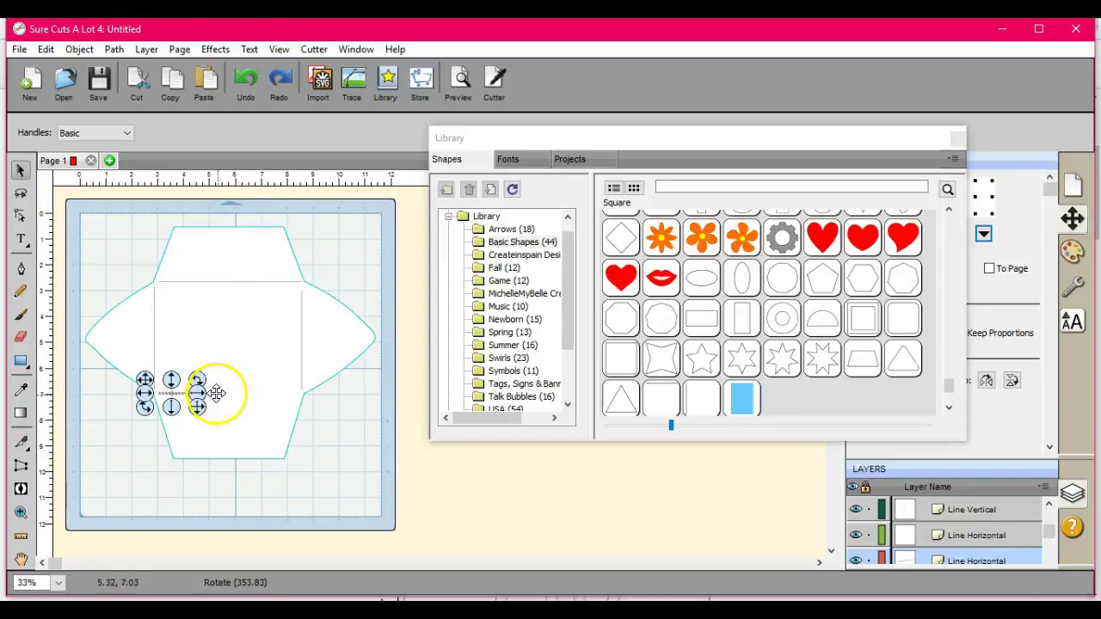
pyautogui.moveTo(196, 395); pyautogui.dragTo(302, 399)
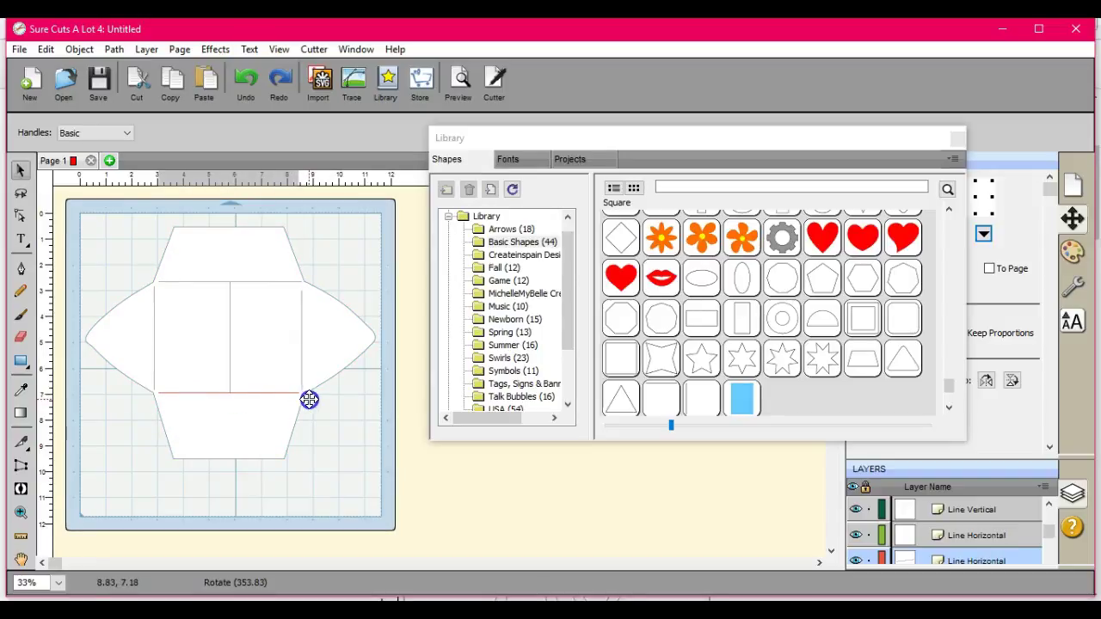
pyautogui.moveTo(310, 399); pyautogui.dragTo(311, 400)
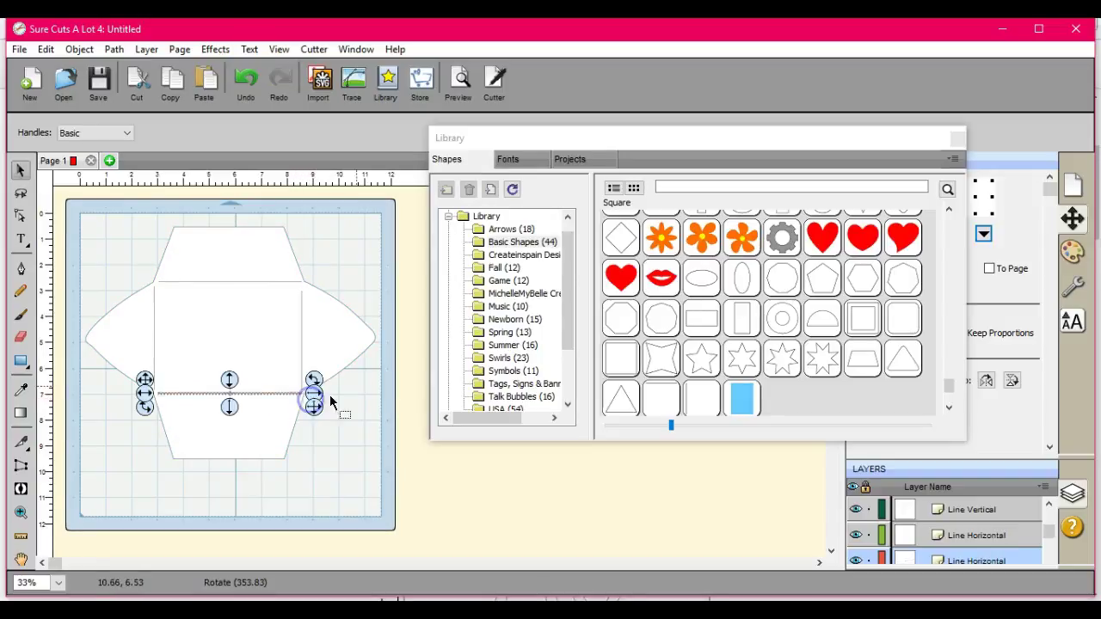
pyautogui.click(371, 379)
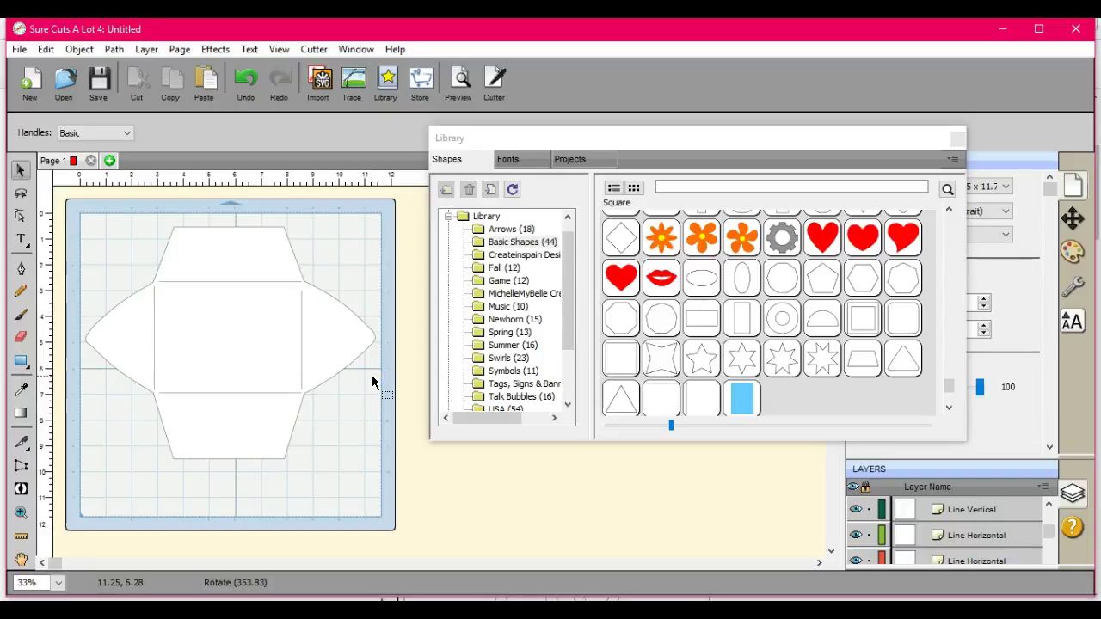
# - Extend the right vertical fold line so it spans from the top fold line to the bottom fold line
pyautogui.click(301, 325)
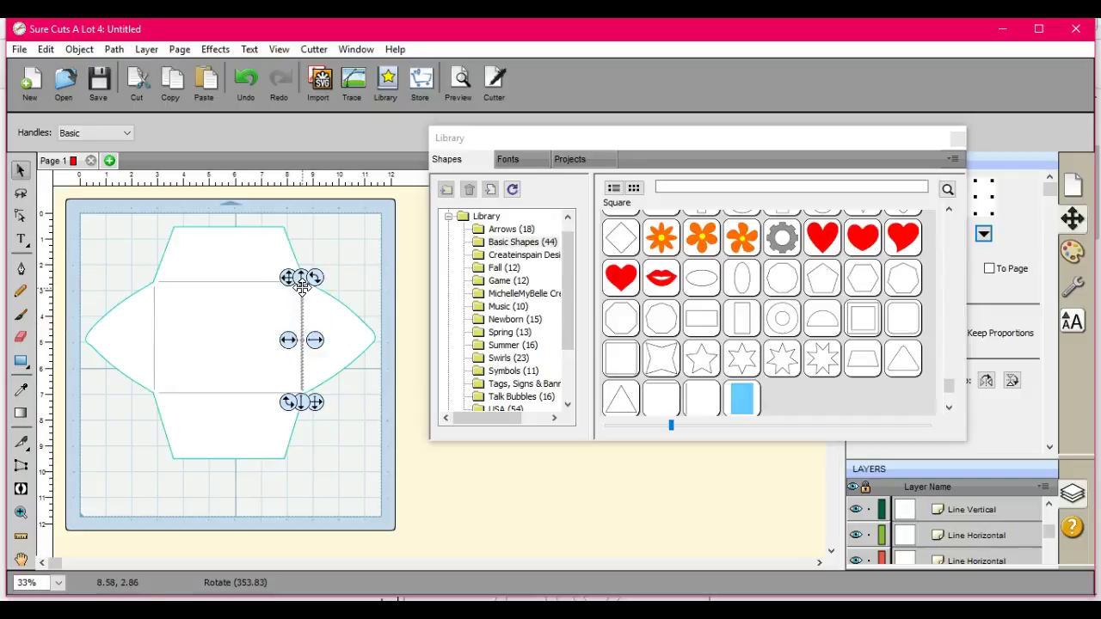
pyautogui.moveTo(302, 277); pyautogui.dragTo(302, 270)
pyautogui.click(303, 399)
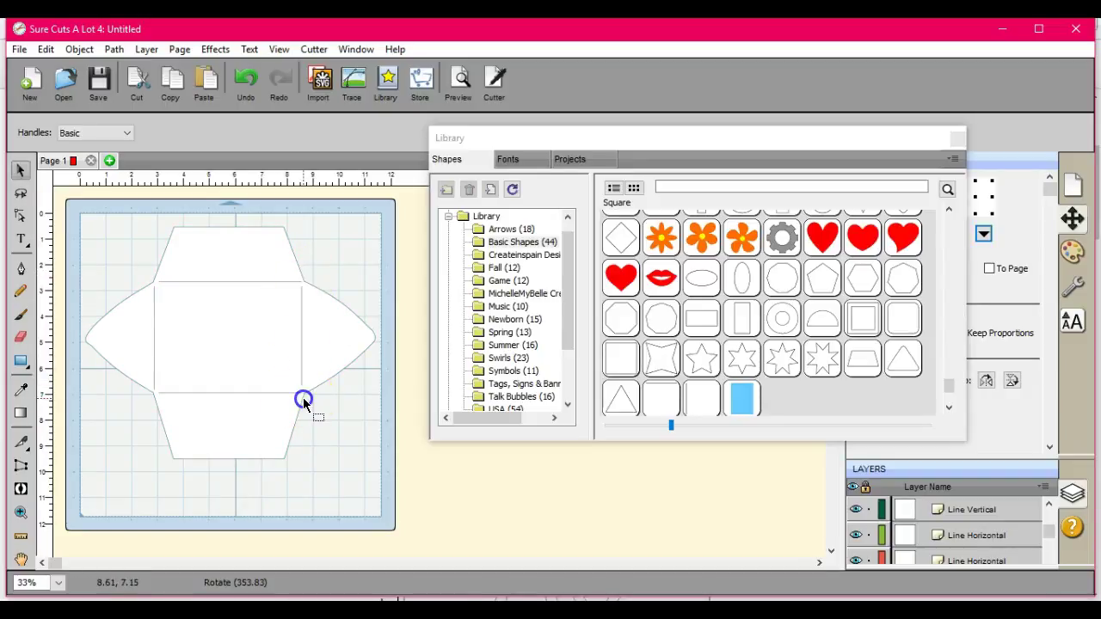
pyautogui.moveTo(303, 399); pyautogui.dragTo(303, 400)
pyautogui.click(303, 401)
pyautogui.click(313, 419)
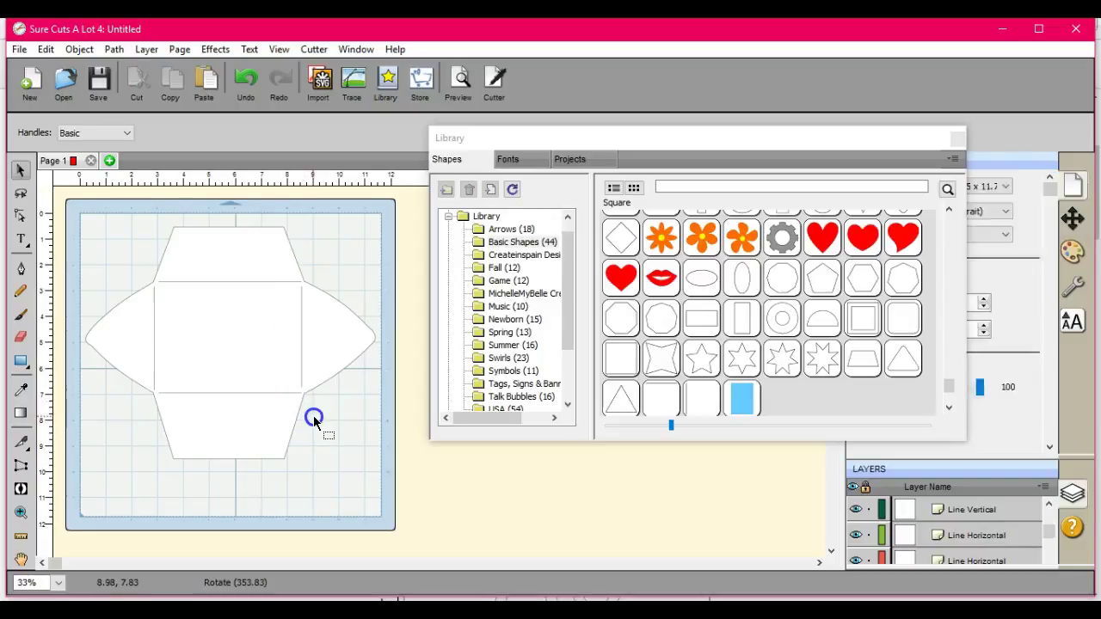
# - Hide the black card rectangle's layer and select the four fold lines around the envelope's body
pyautogui.click(136, 247)
pyautogui.moveTo(129, 252); pyautogui.dragTo(318, 405)
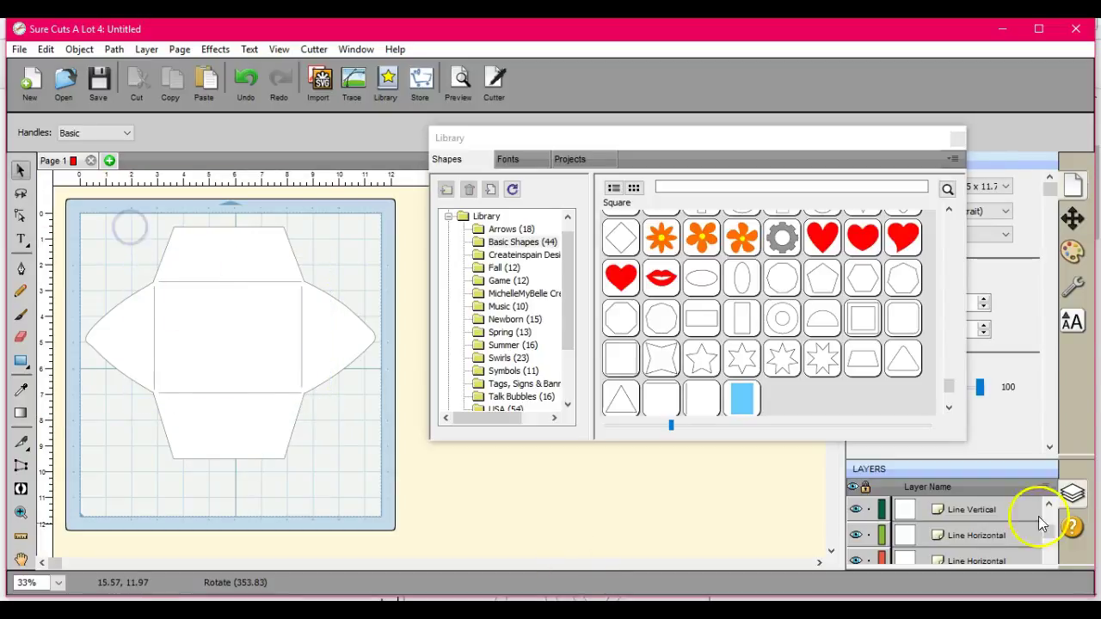
pyautogui.moveTo(1047, 530); pyautogui.dragTo(1050, 557)
pyautogui.click(857, 536)
pyautogui.moveTo(129, 269); pyautogui.dragTo(340, 432)
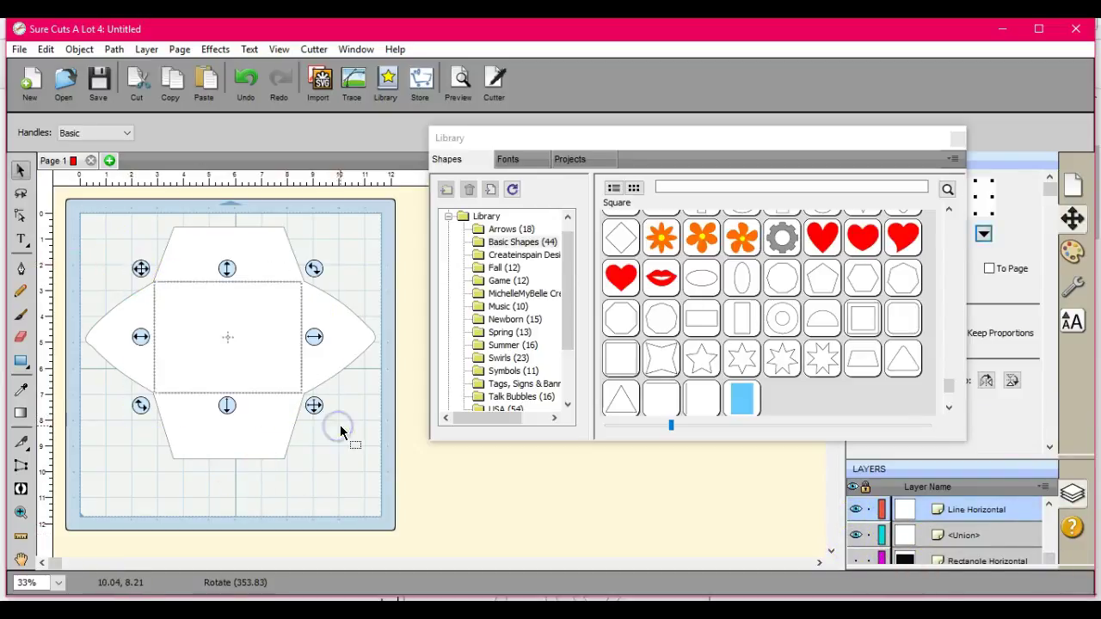
# - Apply the first dashed line style to the stroke of the four selected fold lines
pyautogui.moveTo(819, 149); pyautogui.dragTo(873, 585)
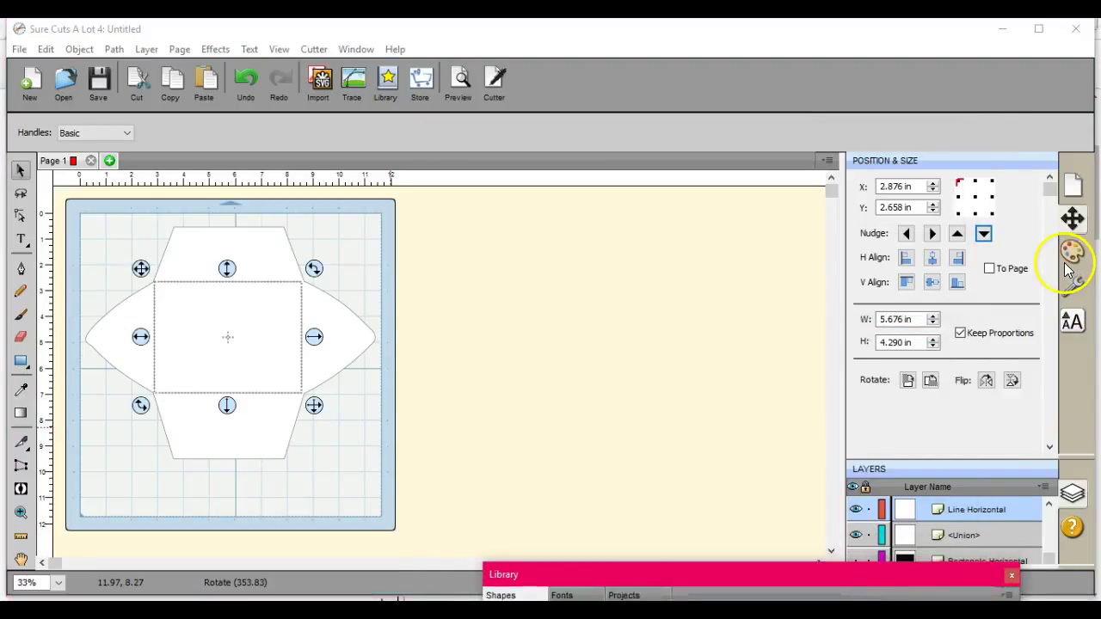
pyautogui.click(1069, 255)
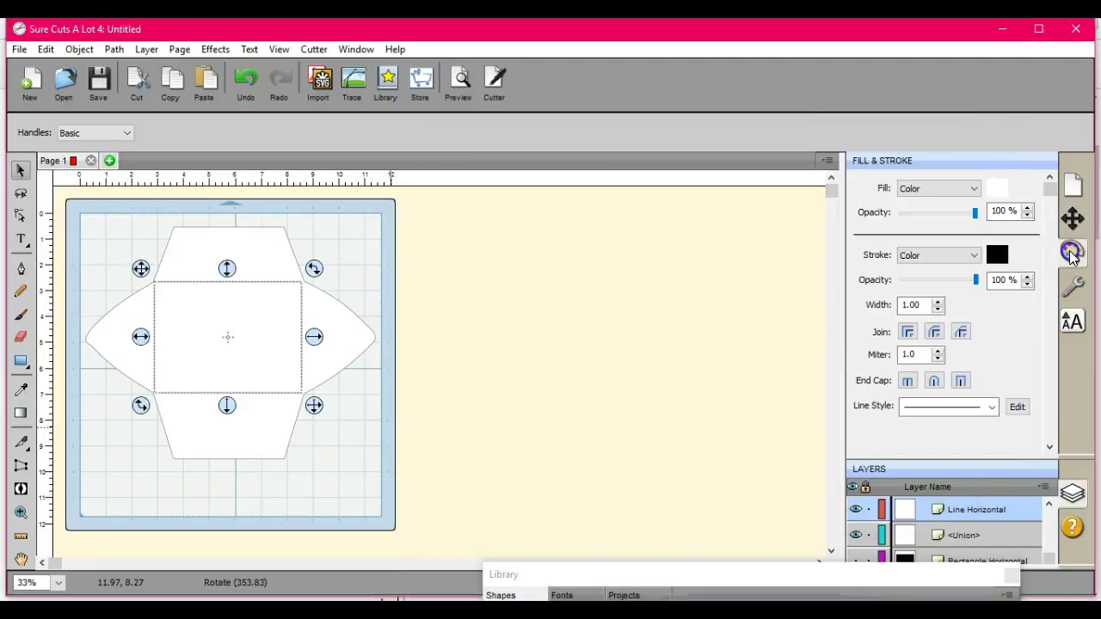
pyautogui.click(992, 408)
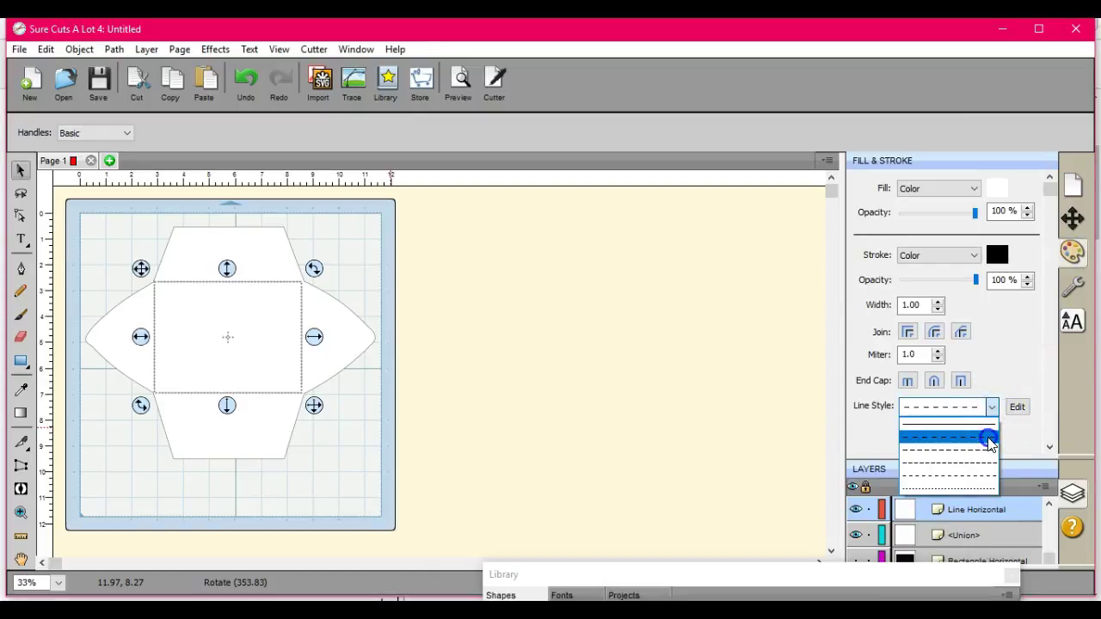
pyautogui.click(990, 441)
pyautogui.click(359, 508)
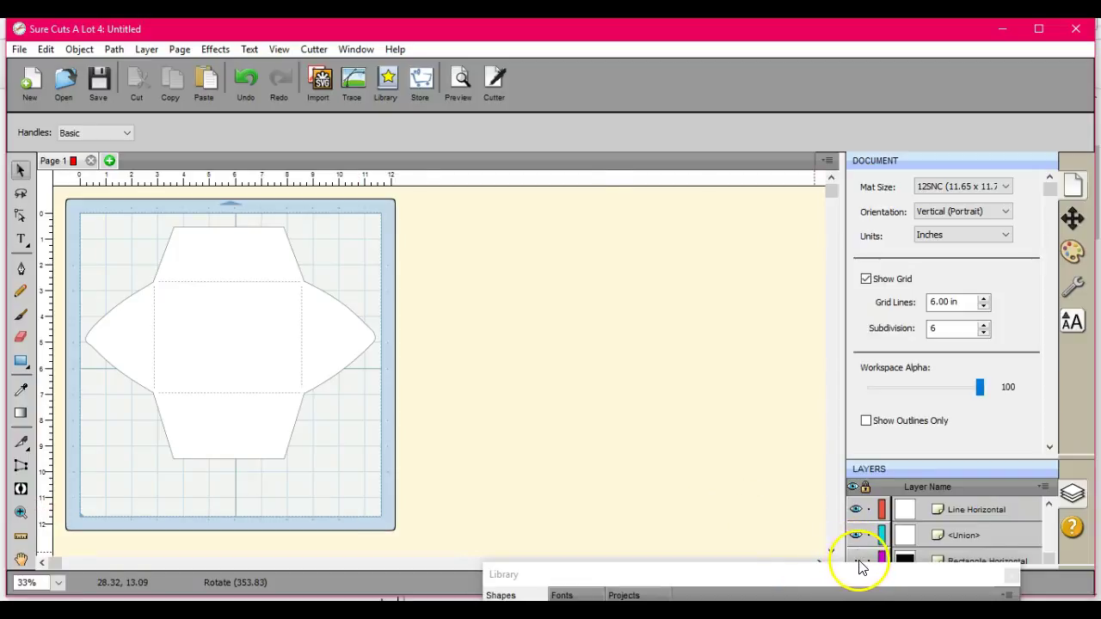
# - Show the black card rectangle again and bring it to the front of the envelope
pyautogui.click(907, 561)
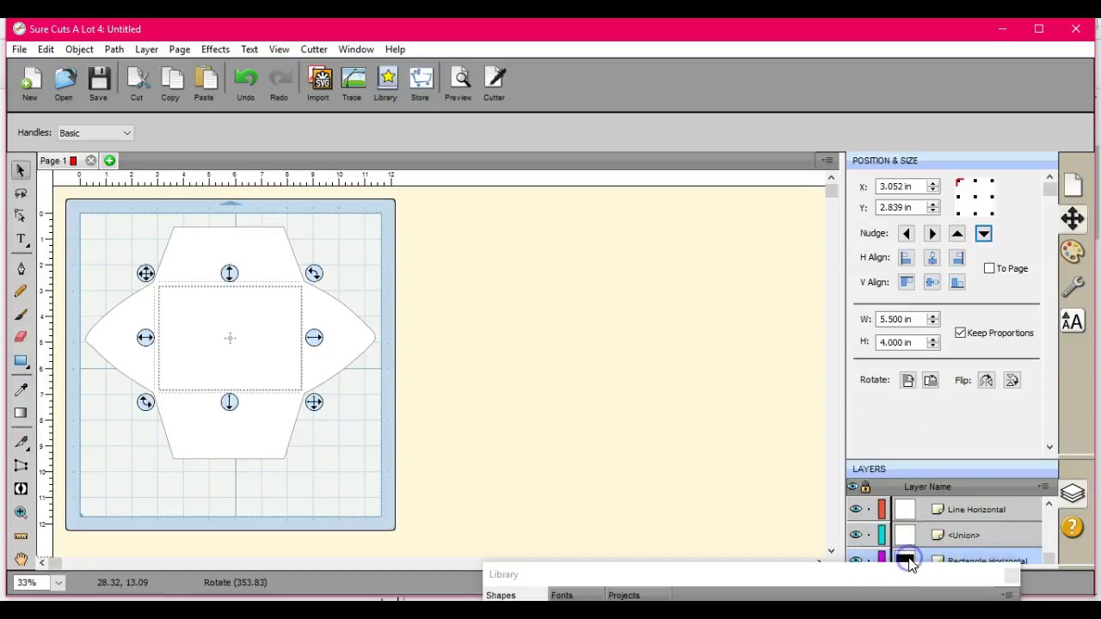
pyautogui.click(80, 50)
pyautogui.moveTo(161, 86)
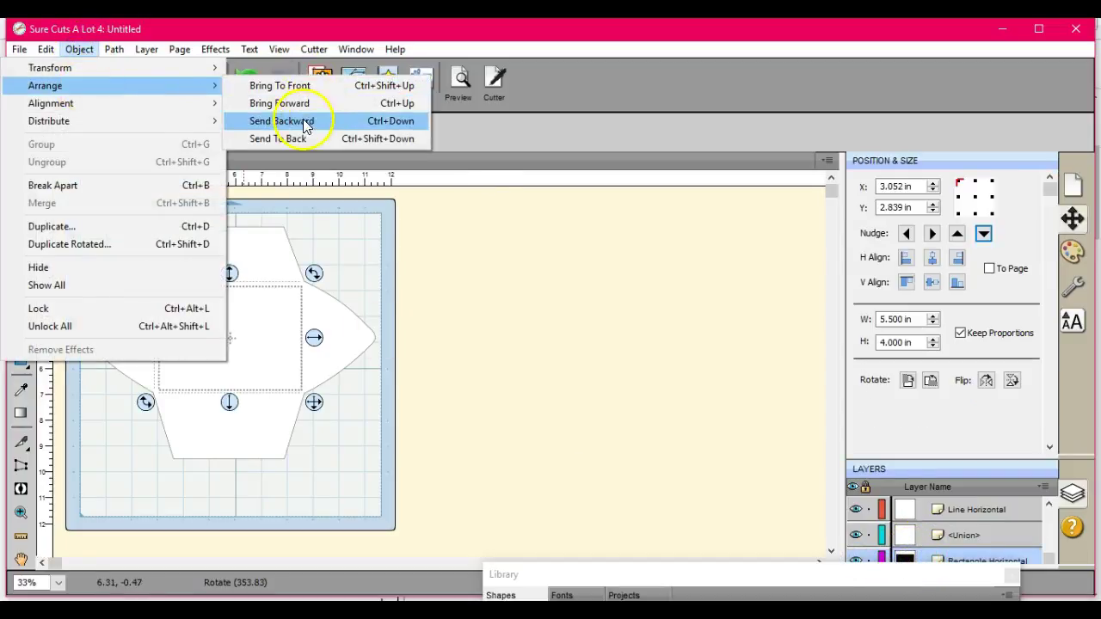
pyautogui.click(302, 86)
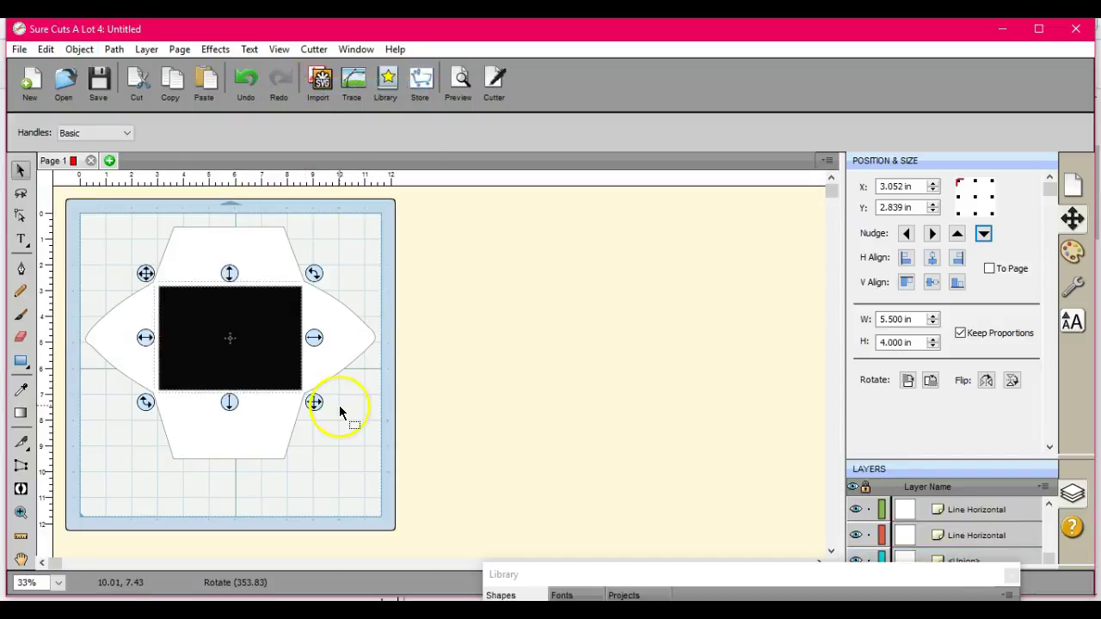
pyautogui.click(332, 442)
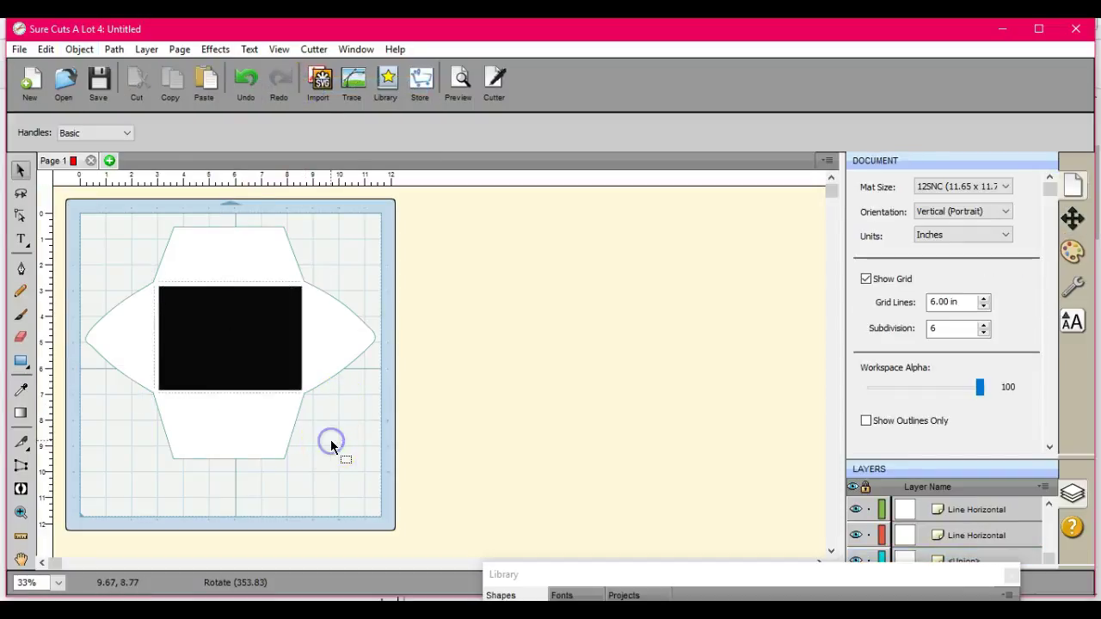
# - Shift the black card rectangle between the fold lines to check its fit, and move it off the mat to the right
pyautogui.click(224, 325)
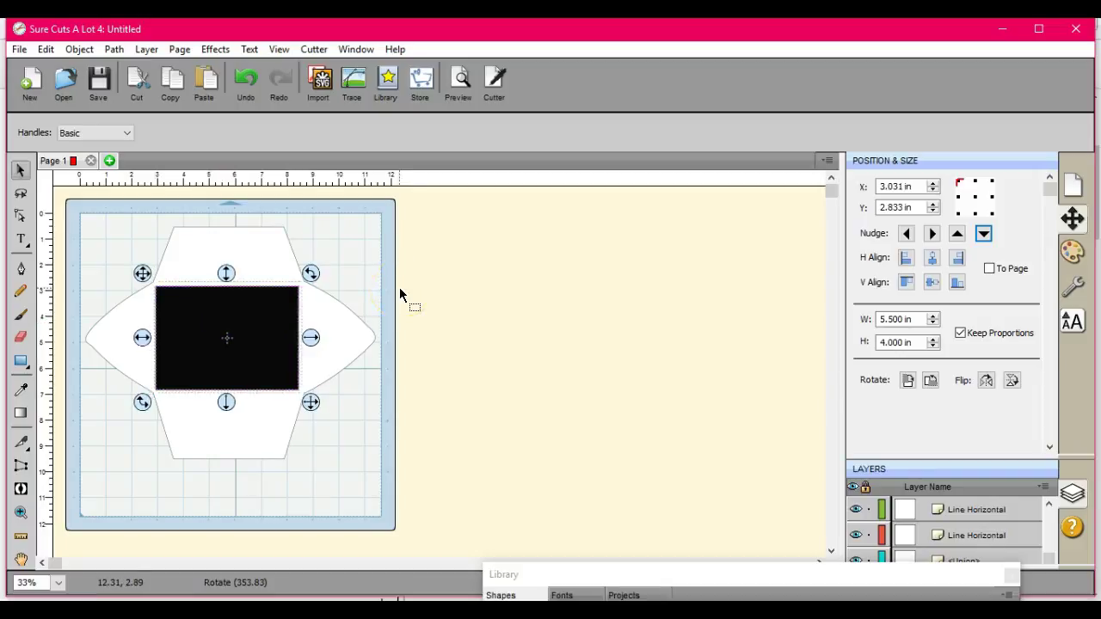
pyautogui.click(325, 436)
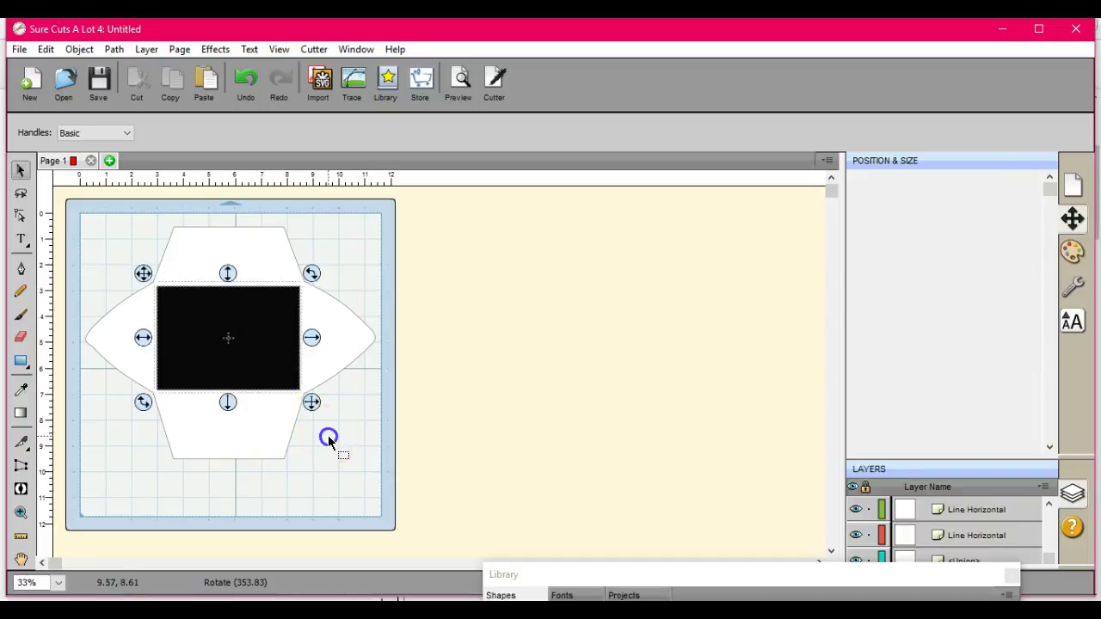
pyautogui.click(246, 324)
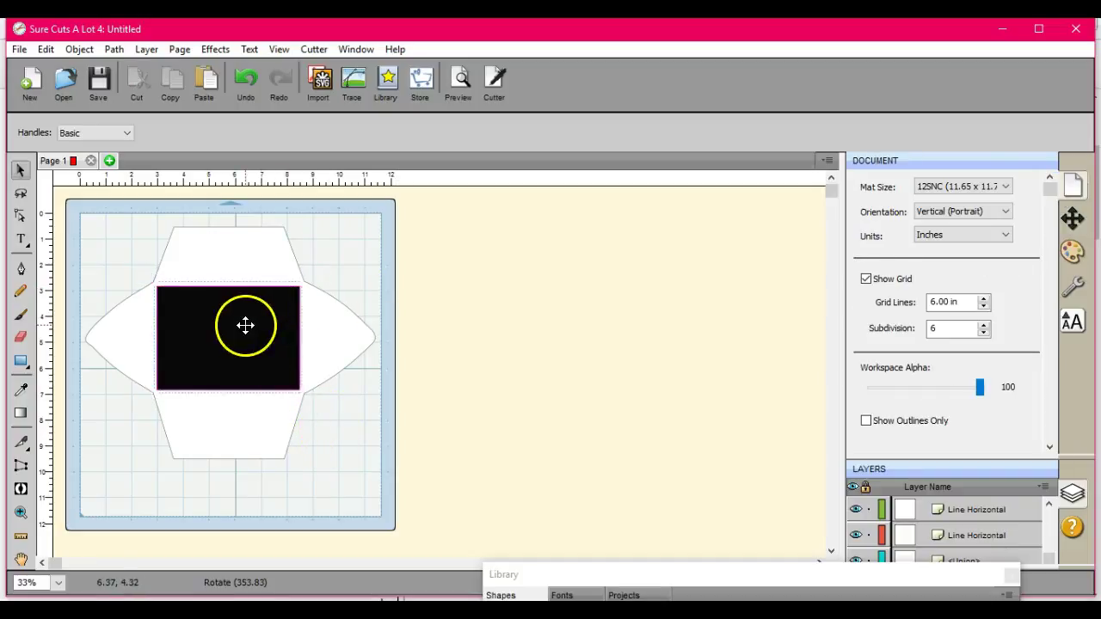
pyautogui.moveTo(246, 325); pyautogui.dragTo(572, 296)
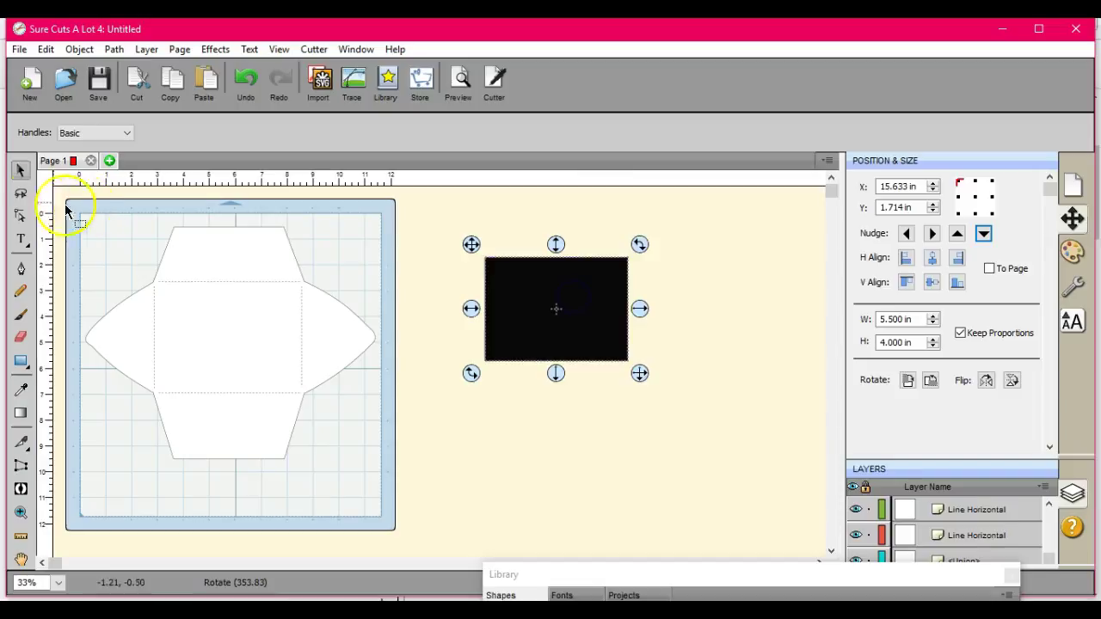
# - Group the envelope outline with its four dashed fold lines and reposition the group near the middle of the mat
pyautogui.moveTo(83, 210); pyautogui.dragTo(418, 528)
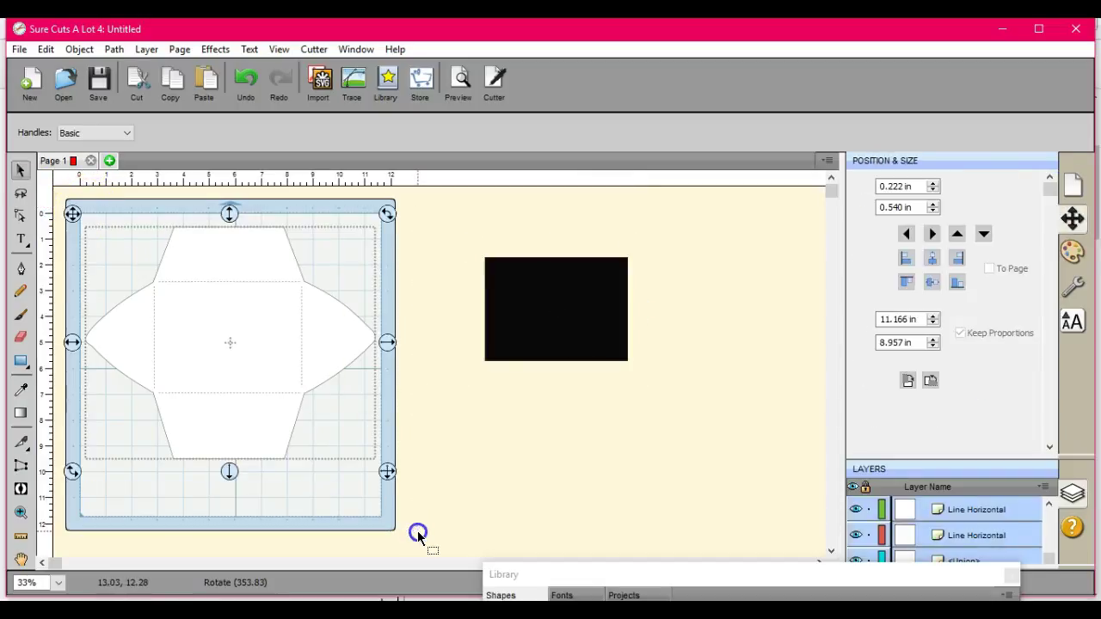
pyautogui.click(79, 50)
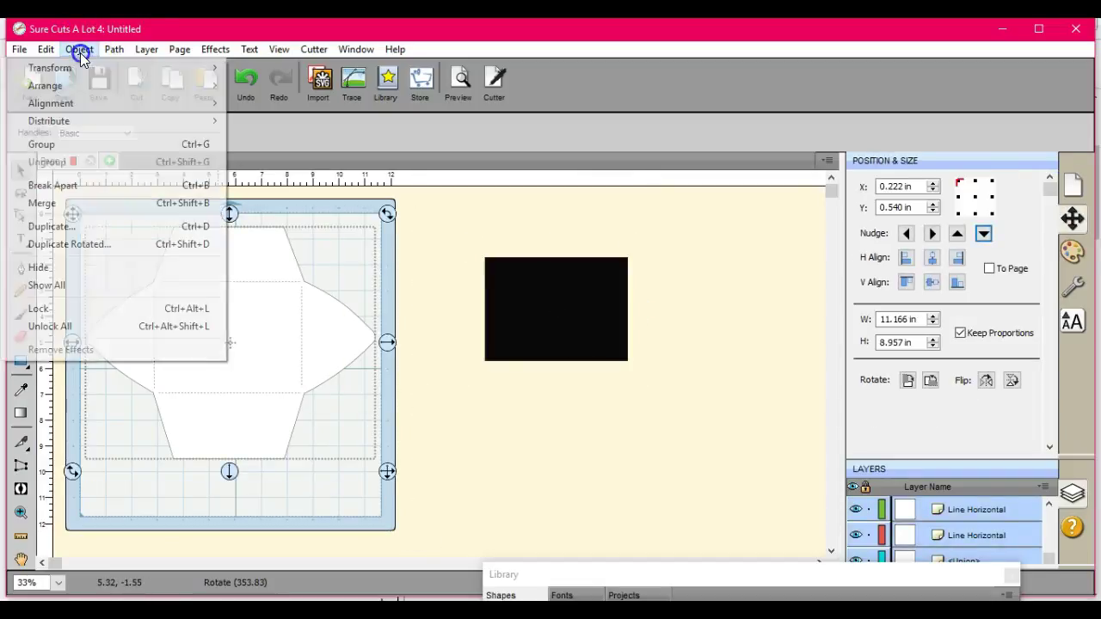
pyautogui.click(89, 148)
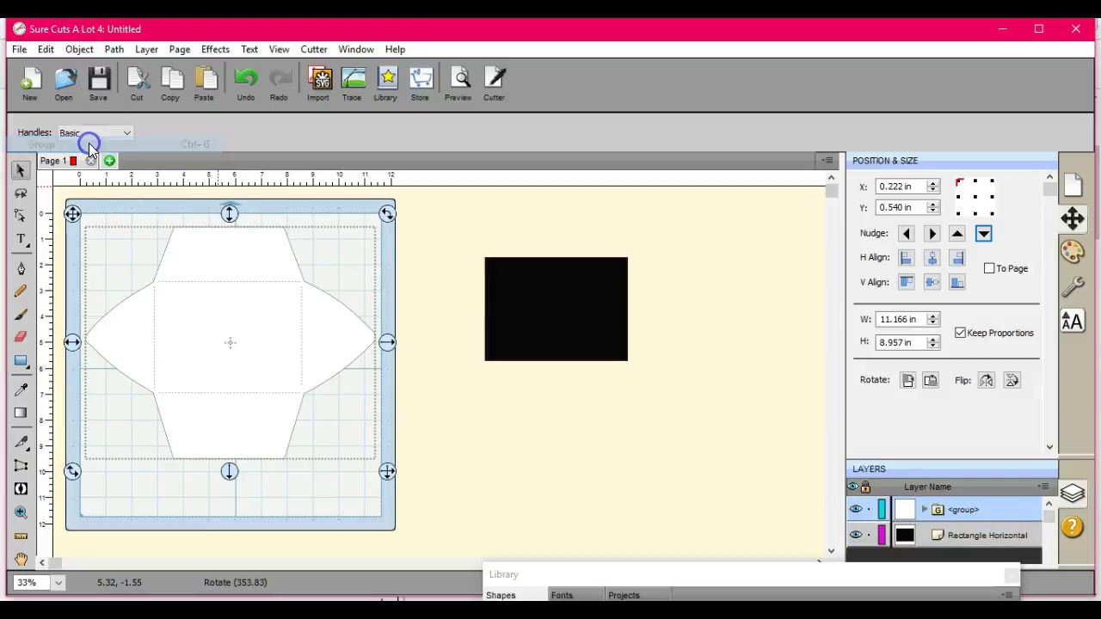
pyautogui.click(419, 355)
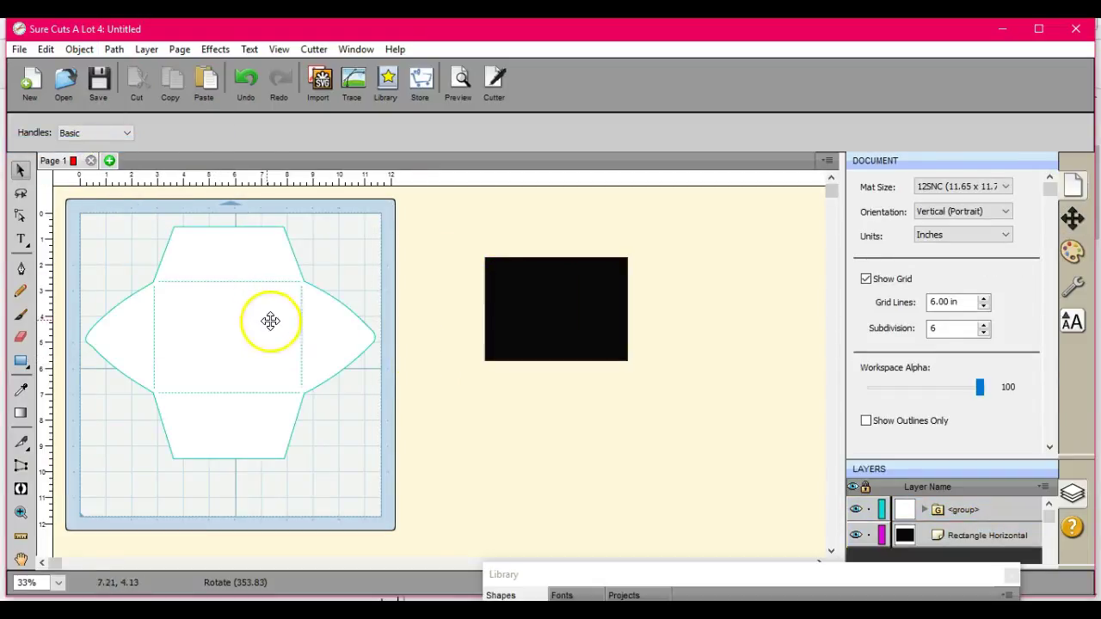
pyautogui.moveTo(331, 336); pyautogui.dragTo(376, 417)
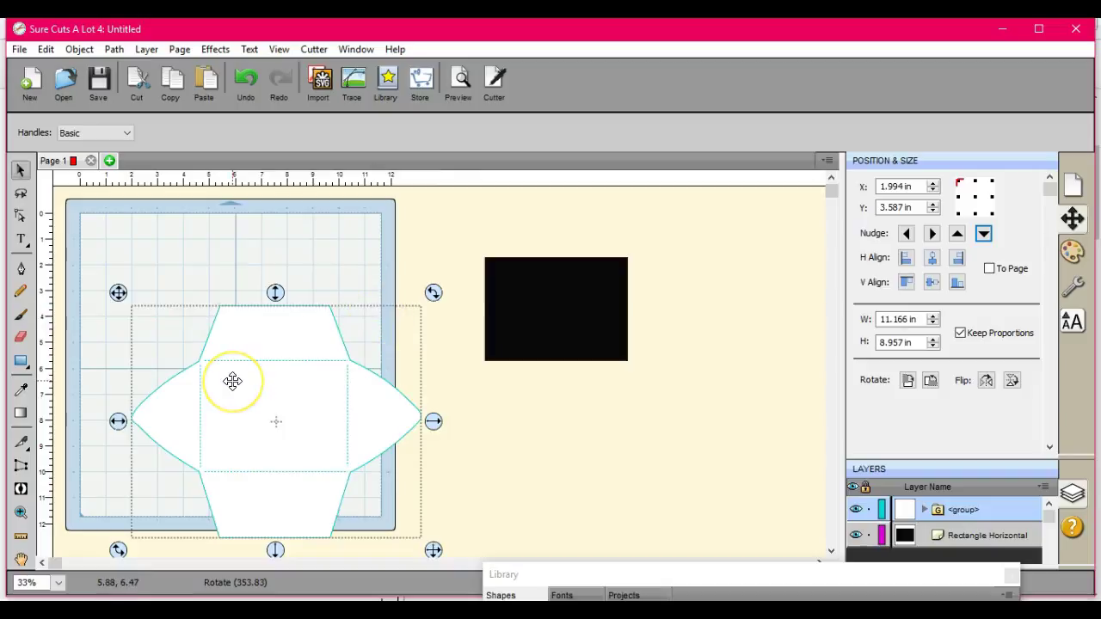
pyautogui.moveTo(255, 409); pyautogui.dragTo(216, 342)
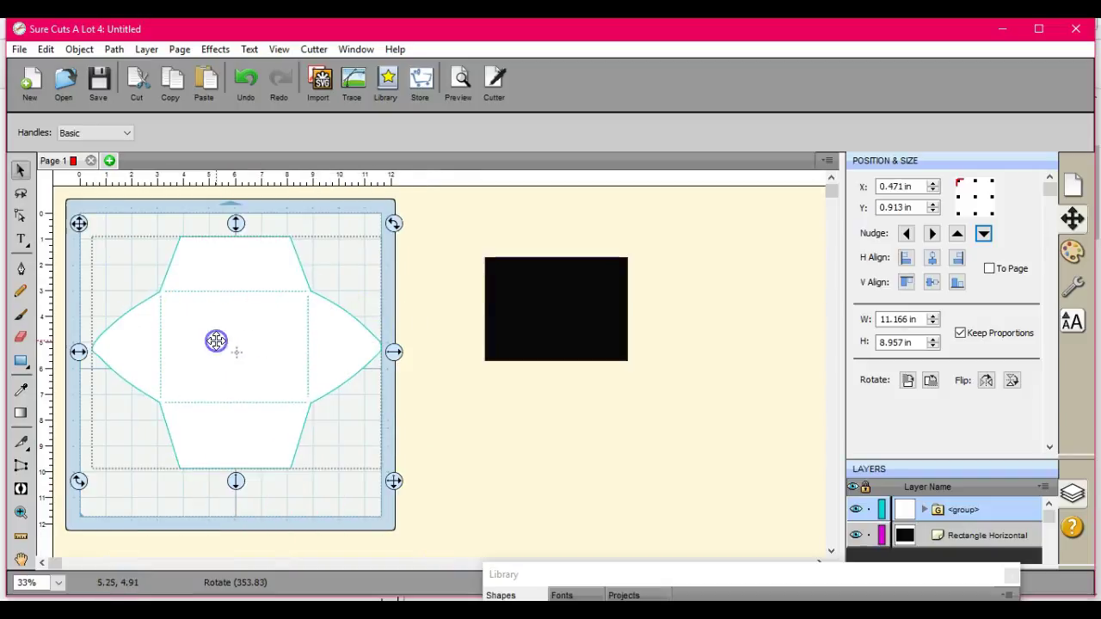
# - Try merging the envelope group into a single object with a preview of its cut lines, and undo the merge
pyautogui.click(80, 48)
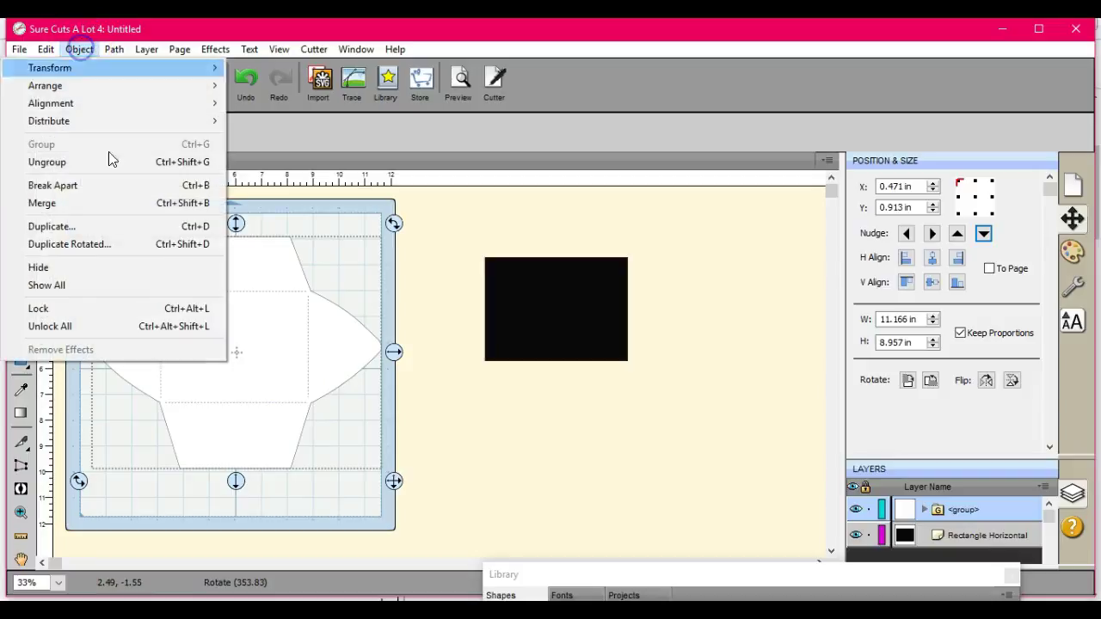
pyautogui.click(127, 204)
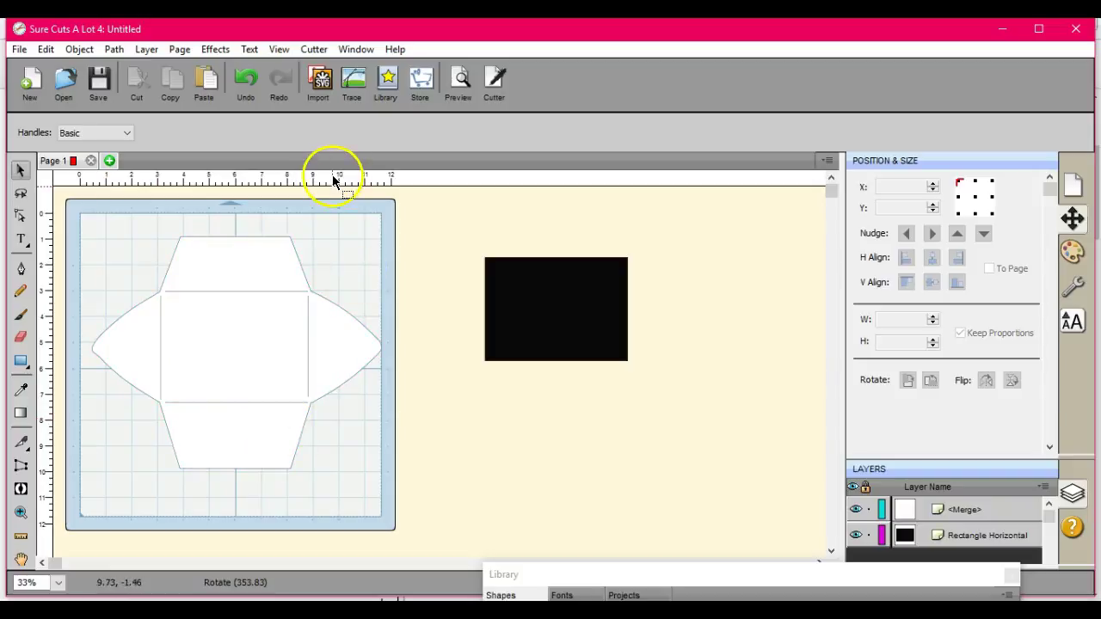
pyautogui.click(459, 79)
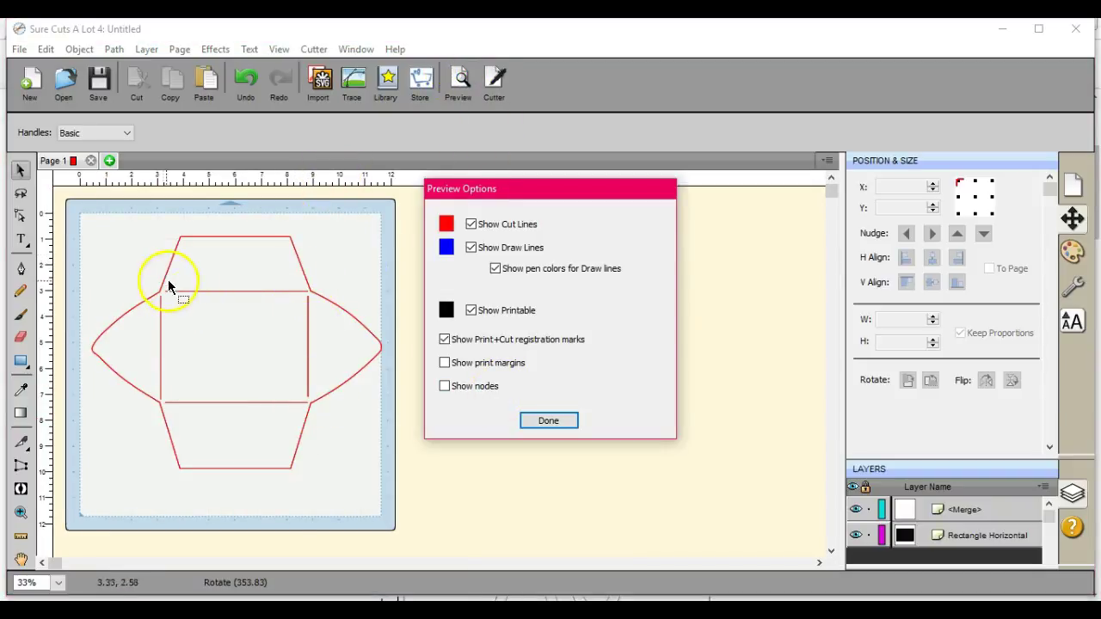
pyautogui.click(555, 421)
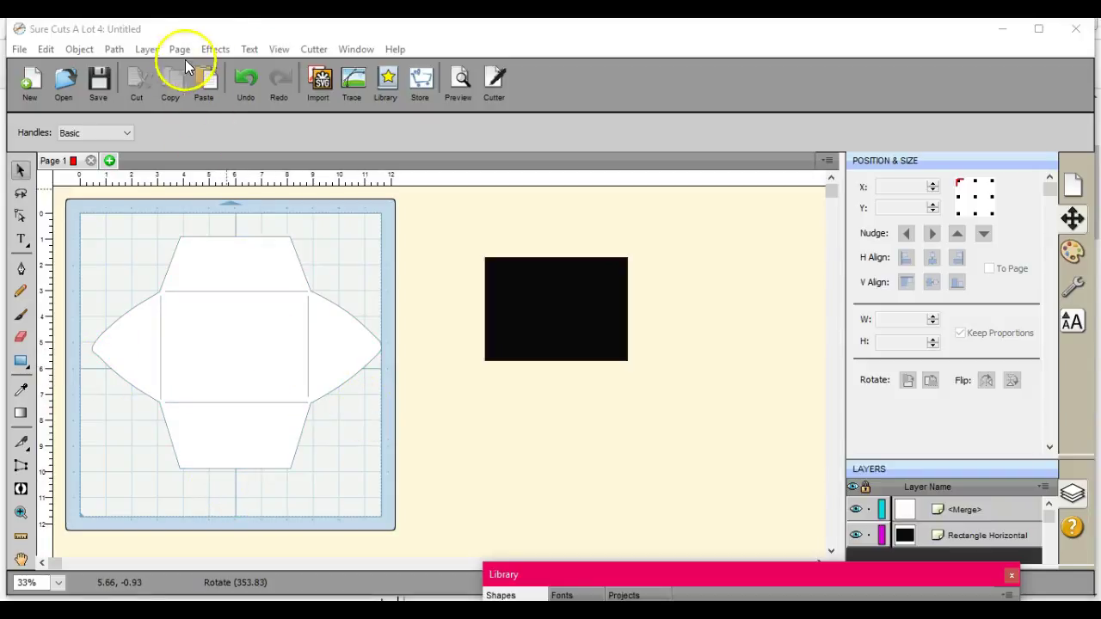
pyautogui.click(243, 79)
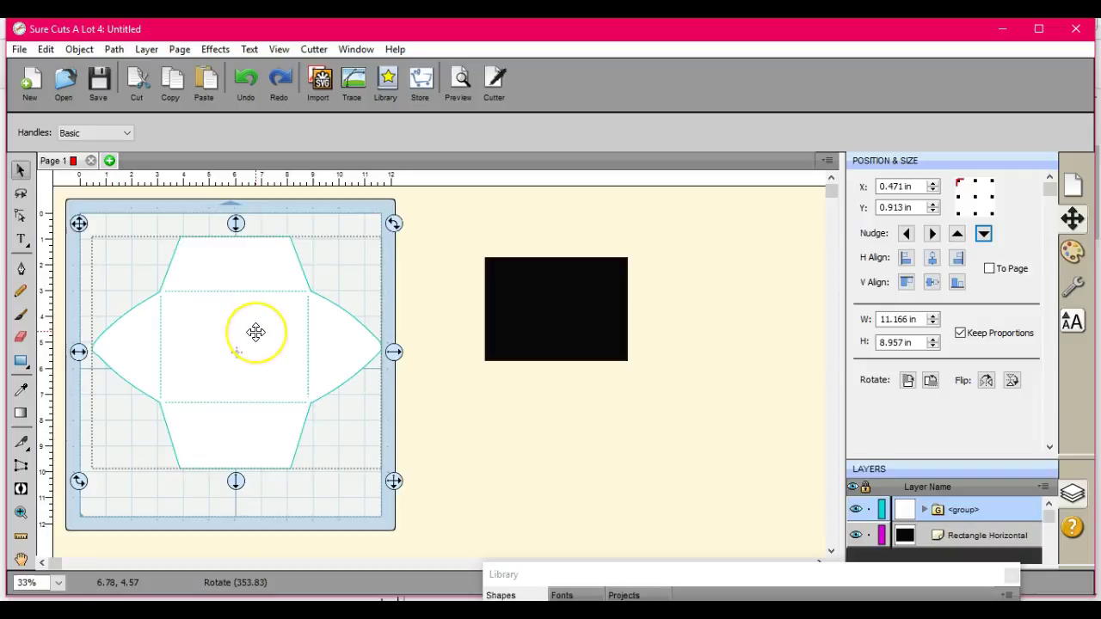
# - Move the envelope group slightly up and left on the mat, and bring the black card rectangle closer to the mat's right edge
pyautogui.moveTo(255, 332); pyautogui.dragTo(249, 327)
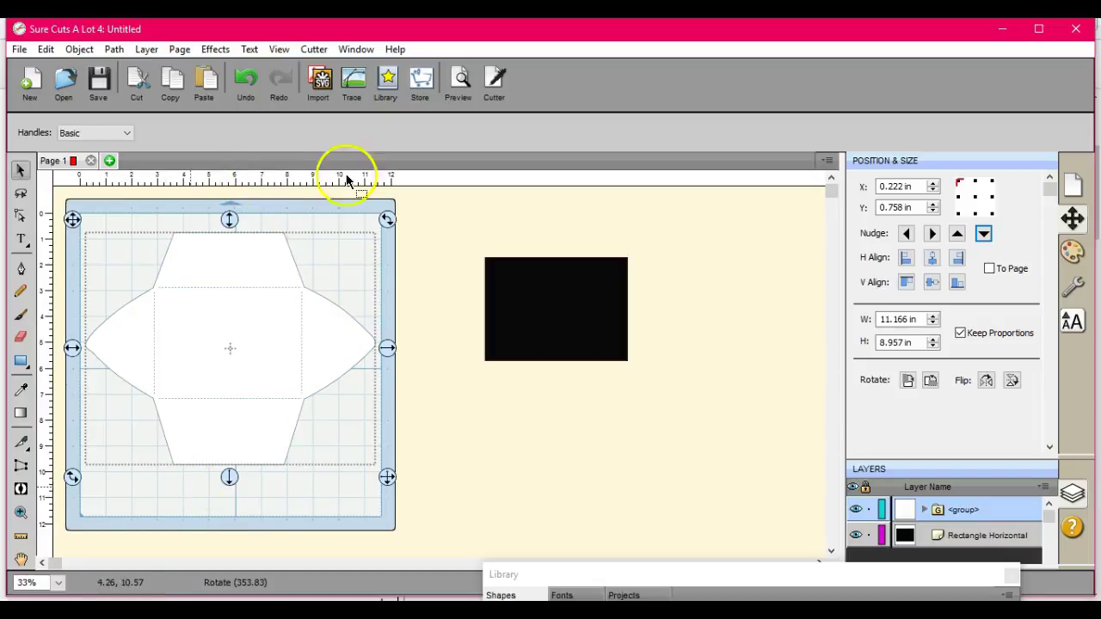
pyautogui.moveTo(567, 325); pyautogui.dragTo(499, 349)
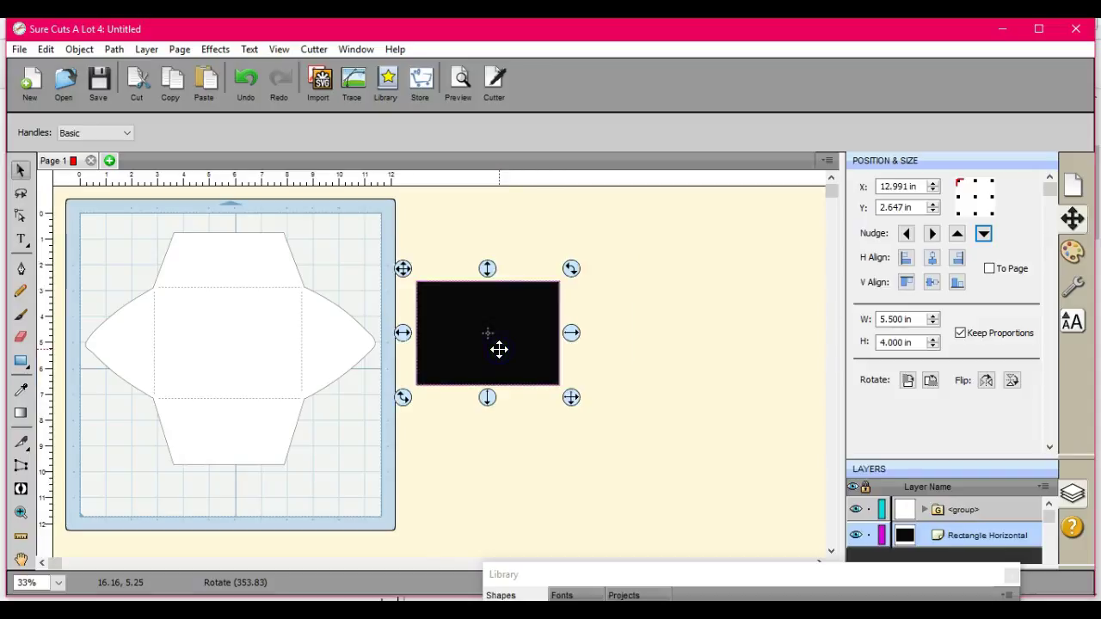